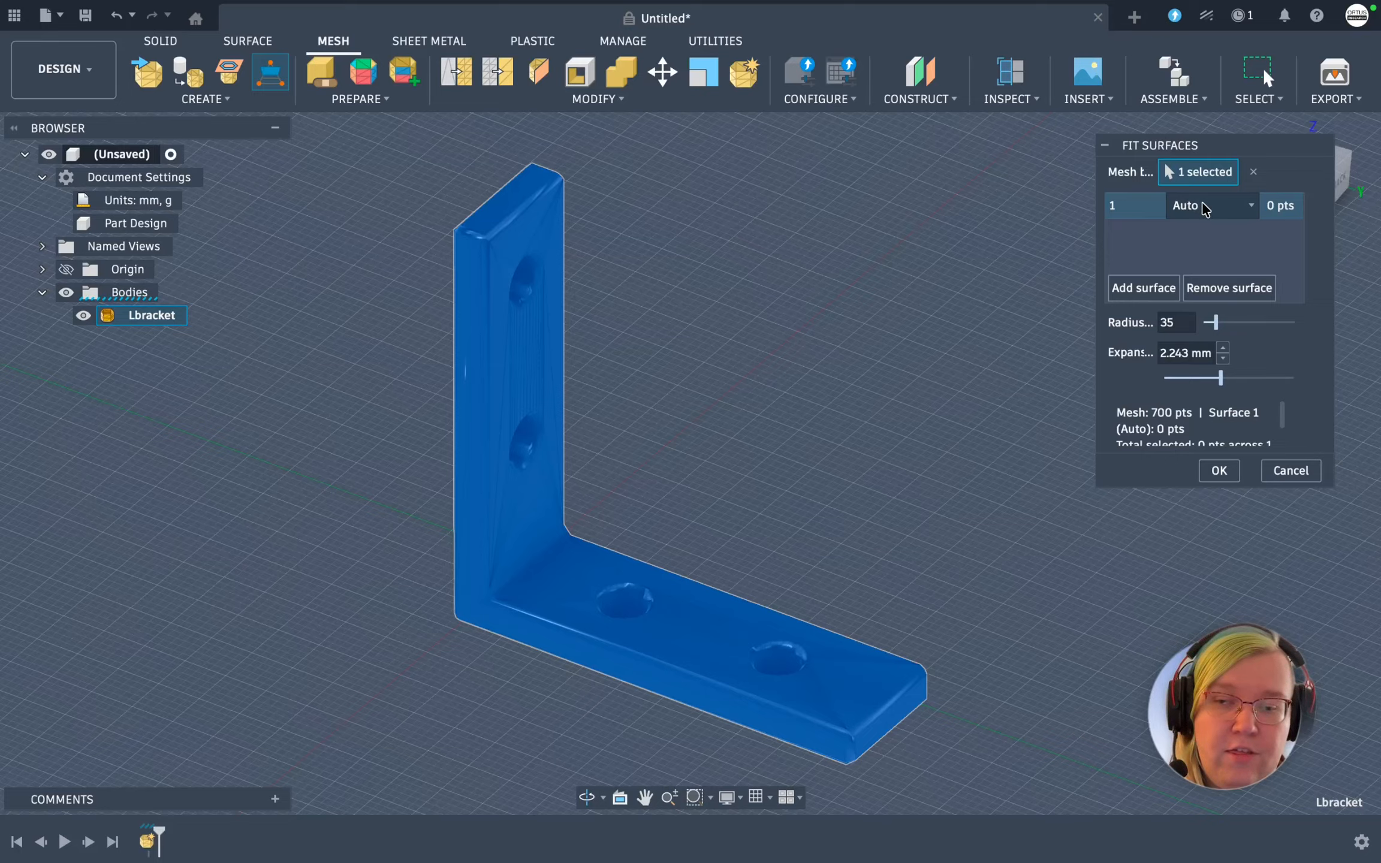
Set the first surface's type to Auto and move the Fit Surfaces dialog clear of the view cube
{"action": "left_click", "coordinate": [1244, 205]}
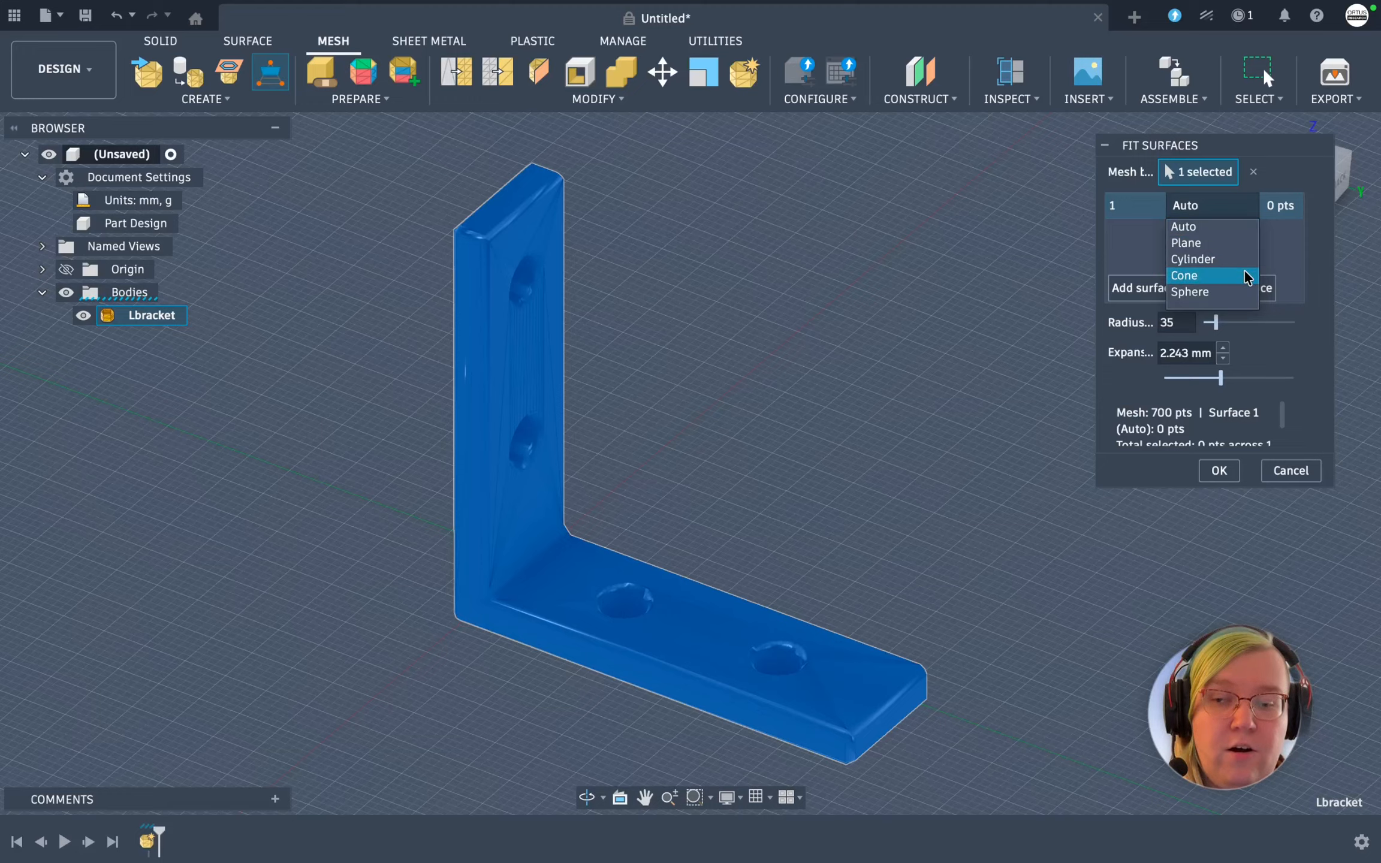
{"action": "left_click", "coordinate": [1243, 228]}
{"action": "left_click_drag", "start_coordinate": [1109, 155], "coordinate": [1141, 254]}
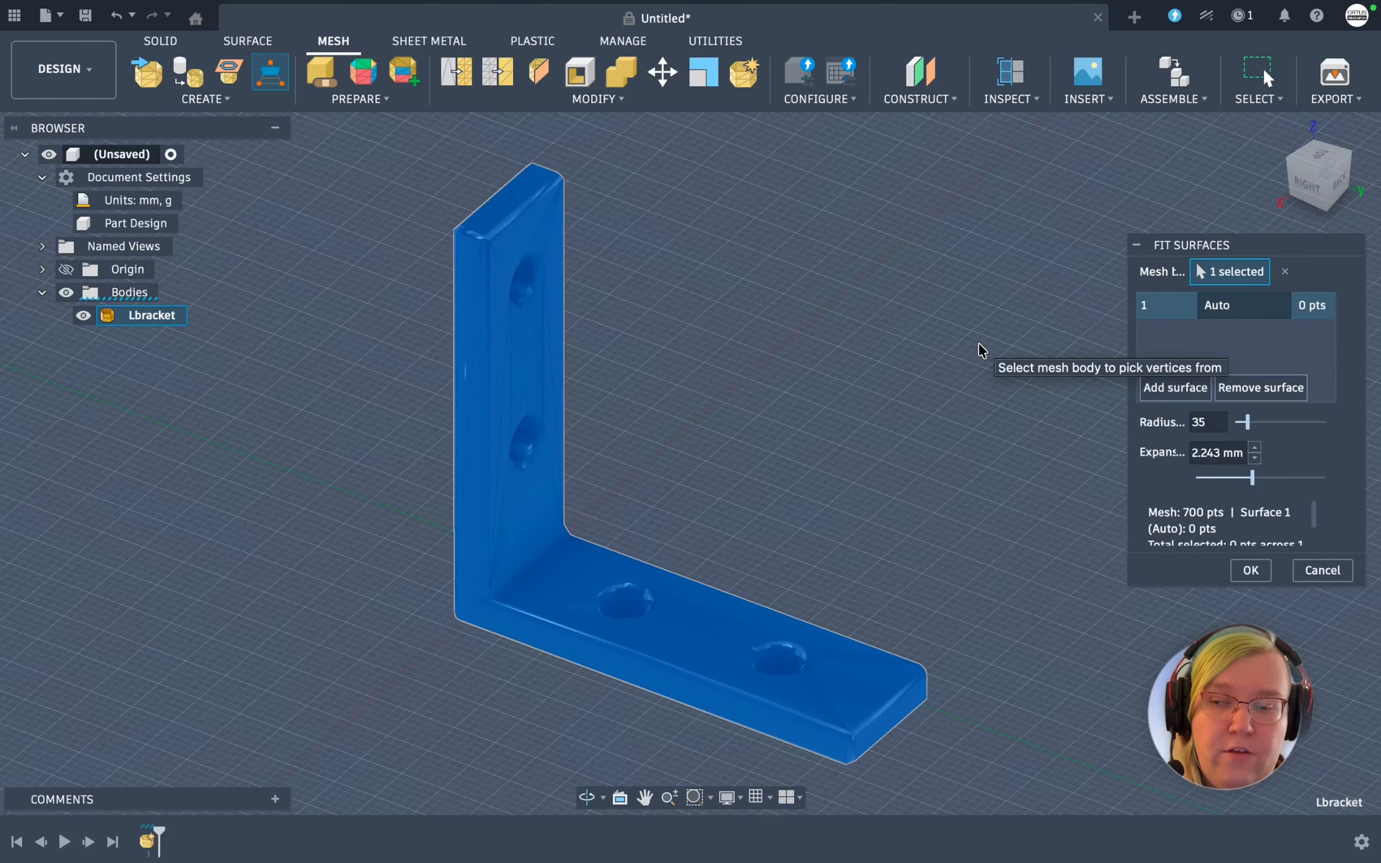
Set the selection radius to 63 and select the vertices around the horizontal leg's outer hole to fit its surface
{"action": "scroll", "coordinate": [852, 492], "scroll_direction": "up", "scroll_amount": 5}
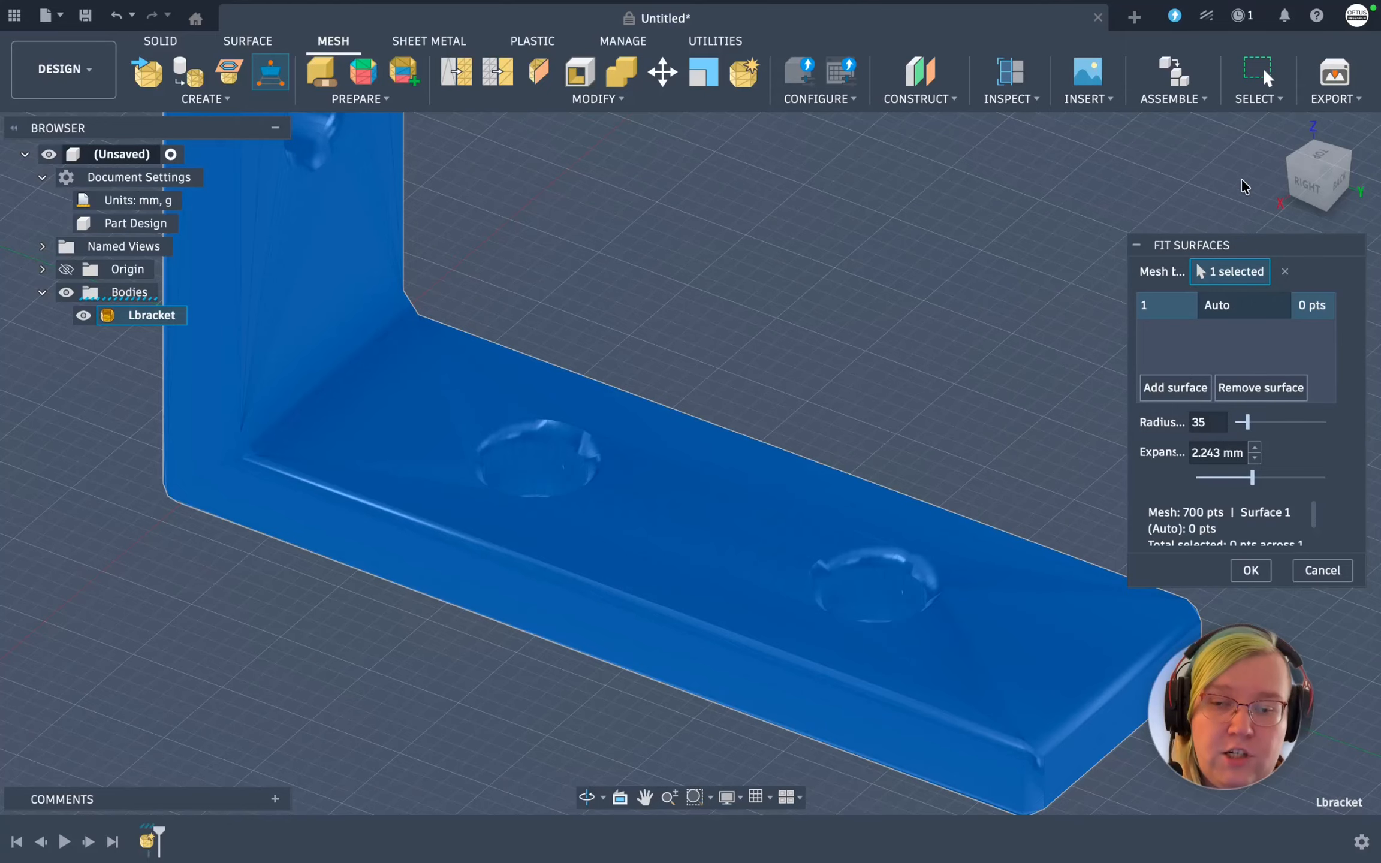
{"action": "left_click", "coordinate": [1321, 153]}
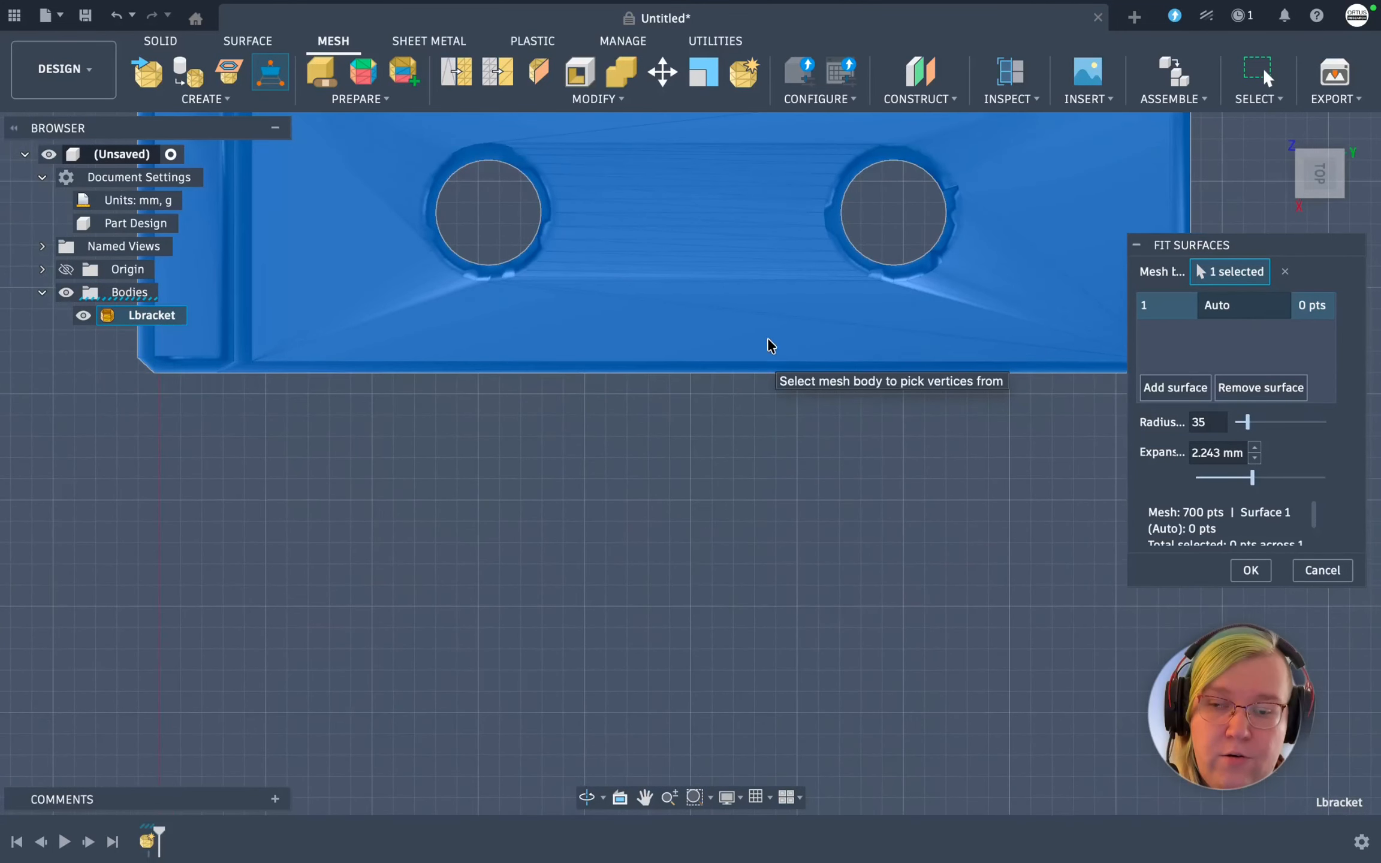
{"action": "scroll", "coordinate": [830, 264], "scroll_direction": "up", "scroll_amount": 3}
{"action": "scroll", "coordinate": [827, 270], "scroll_direction": "up", "scroll_amount": 3}
{"action": "left_click_drag", "start_coordinate": [1244, 422], "coordinate": [1263, 423]}
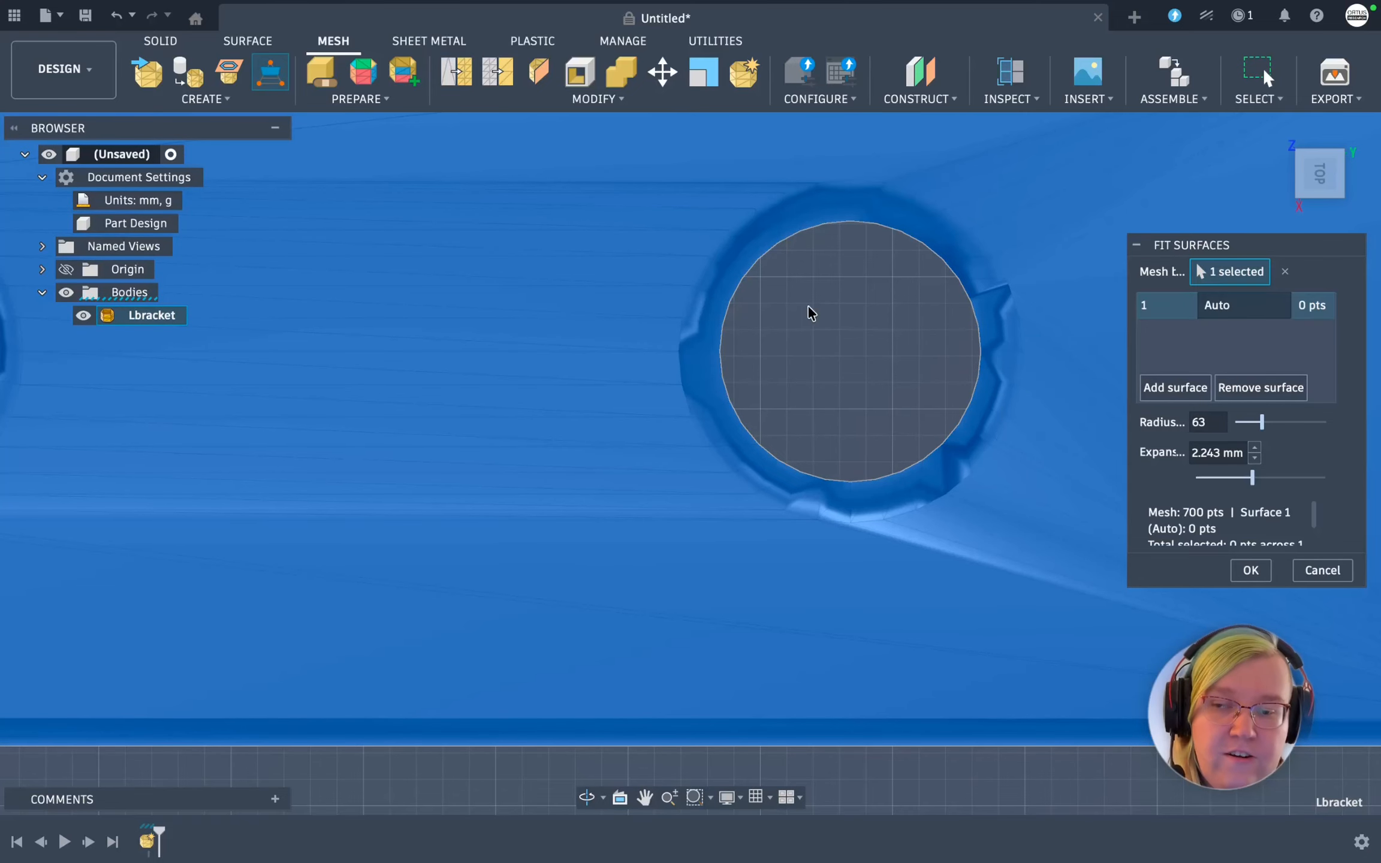
{"action": "mouse_move", "coordinate": [813, 256]}
{"action": "left_mouse_down"}
{"action": "mouse_move", "coordinate": [743, 294]}
{"action": "mouse_move", "coordinate": [740, 383]}
{"action": "mouse_move", "coordinate": [841, 457]}
{"action": "mouse_move", "coordinate": [950, 376]}
{"action": "mouse_move", "coordinate": [947, 271]}
{"action": "mouse_move", "coordinate": [891, 243]}
{"action": "left_mouse_up"}
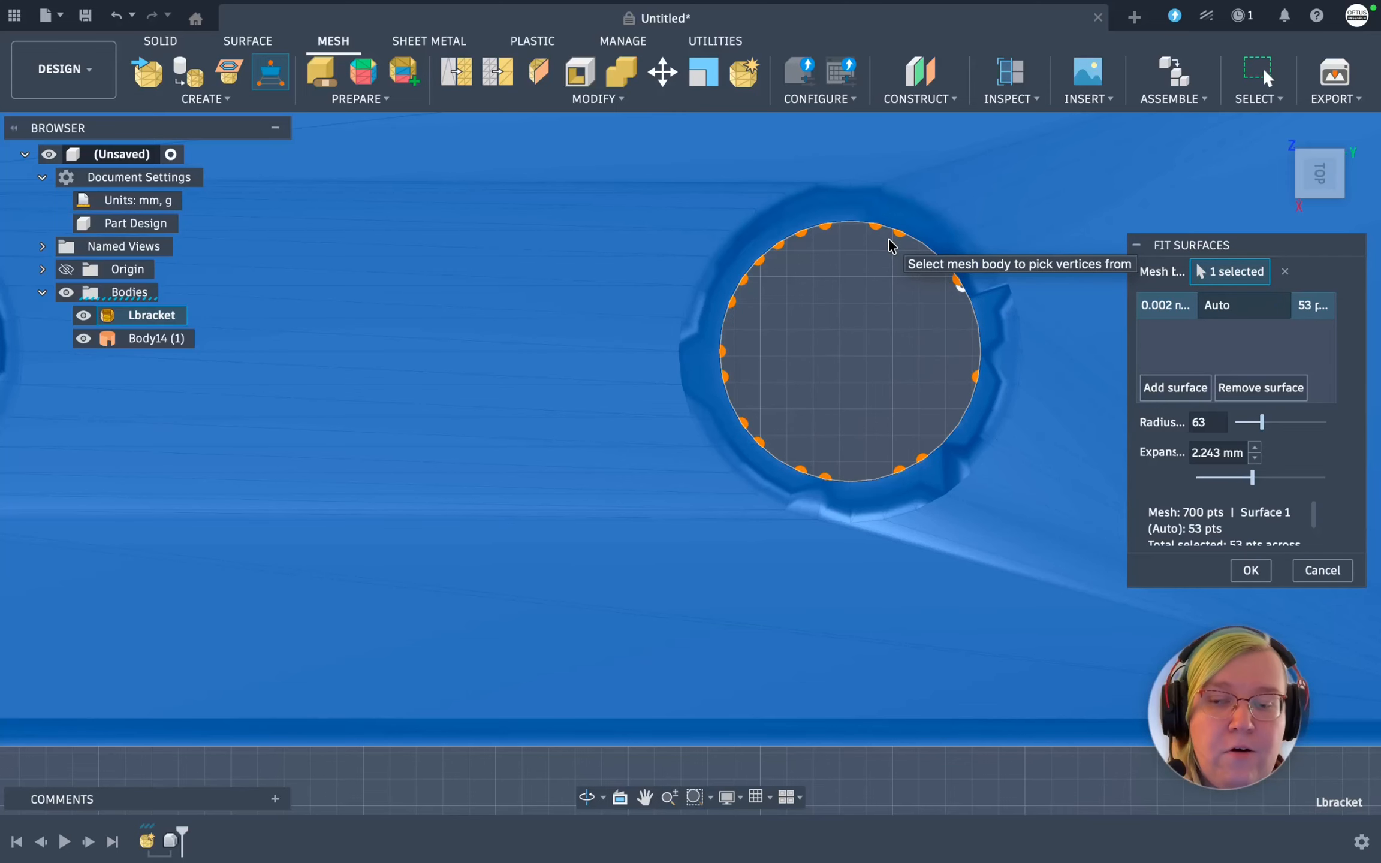
{"action": "middle_click_drag", "start_coordinate": [888, 325], "coordinate": [936, 262], "text": "shift"}
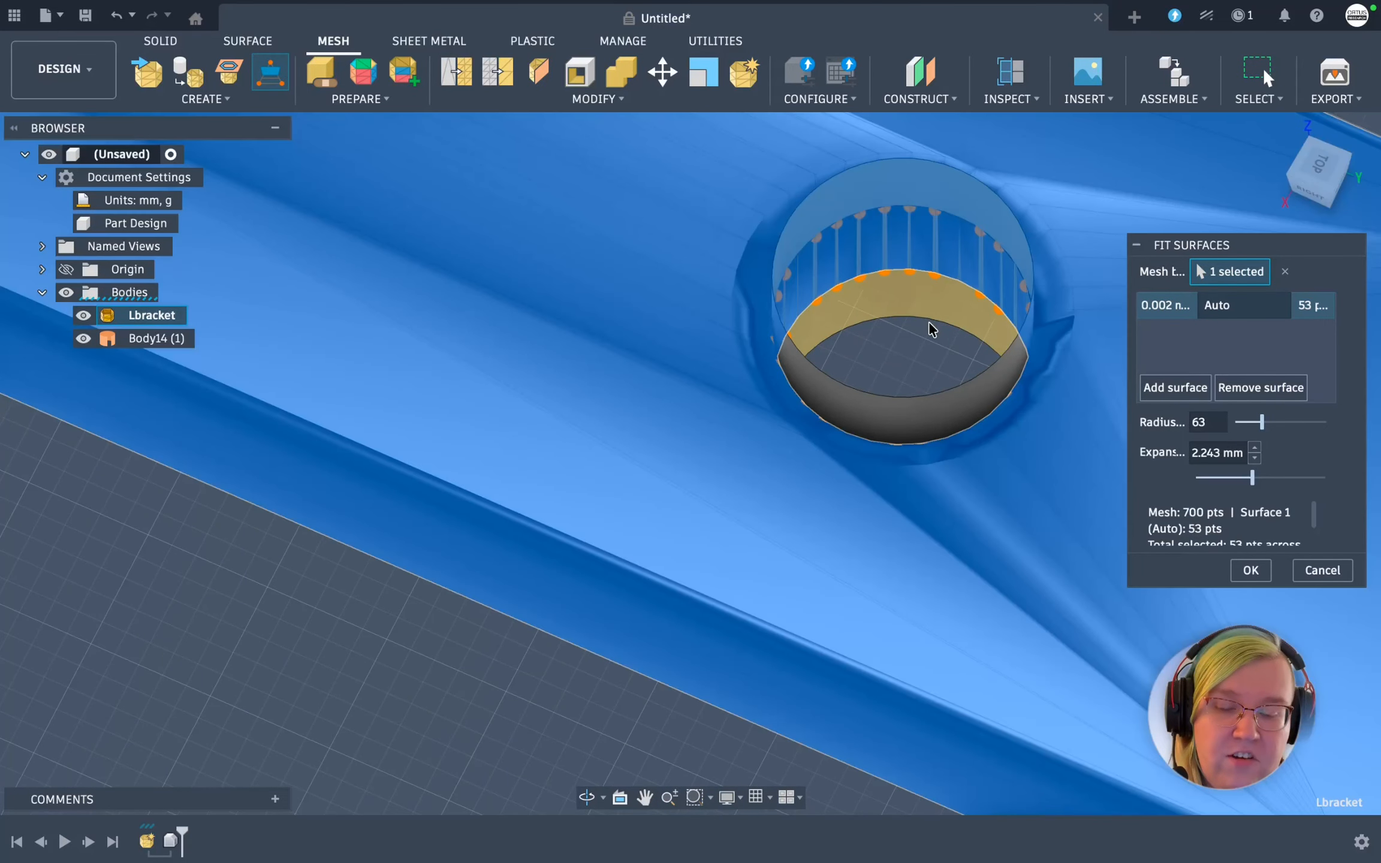
Add a second Auto surface and select the vertices around the horizontal leg's hole nearest the corner
{"action": "left_click", "coordinate": [1318, 168]}
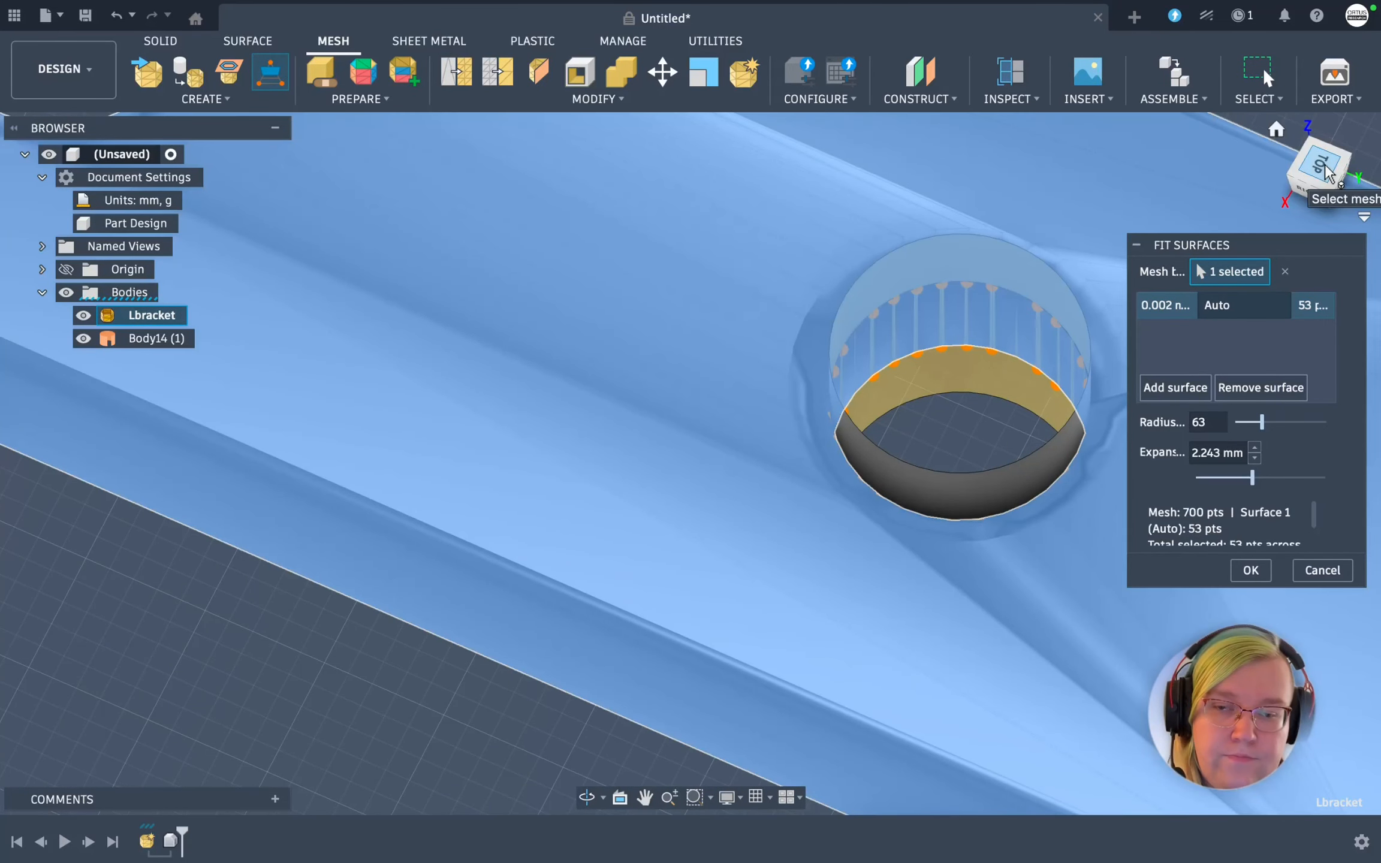
{"action": "scroll", "coordinate": [989, 351], "scroll_direction": "up", "scroll_amount": 3}
{"action": "scroll", "coordinate": [990, 350], "scroll_direction": "left", "scroll_amount": 4}
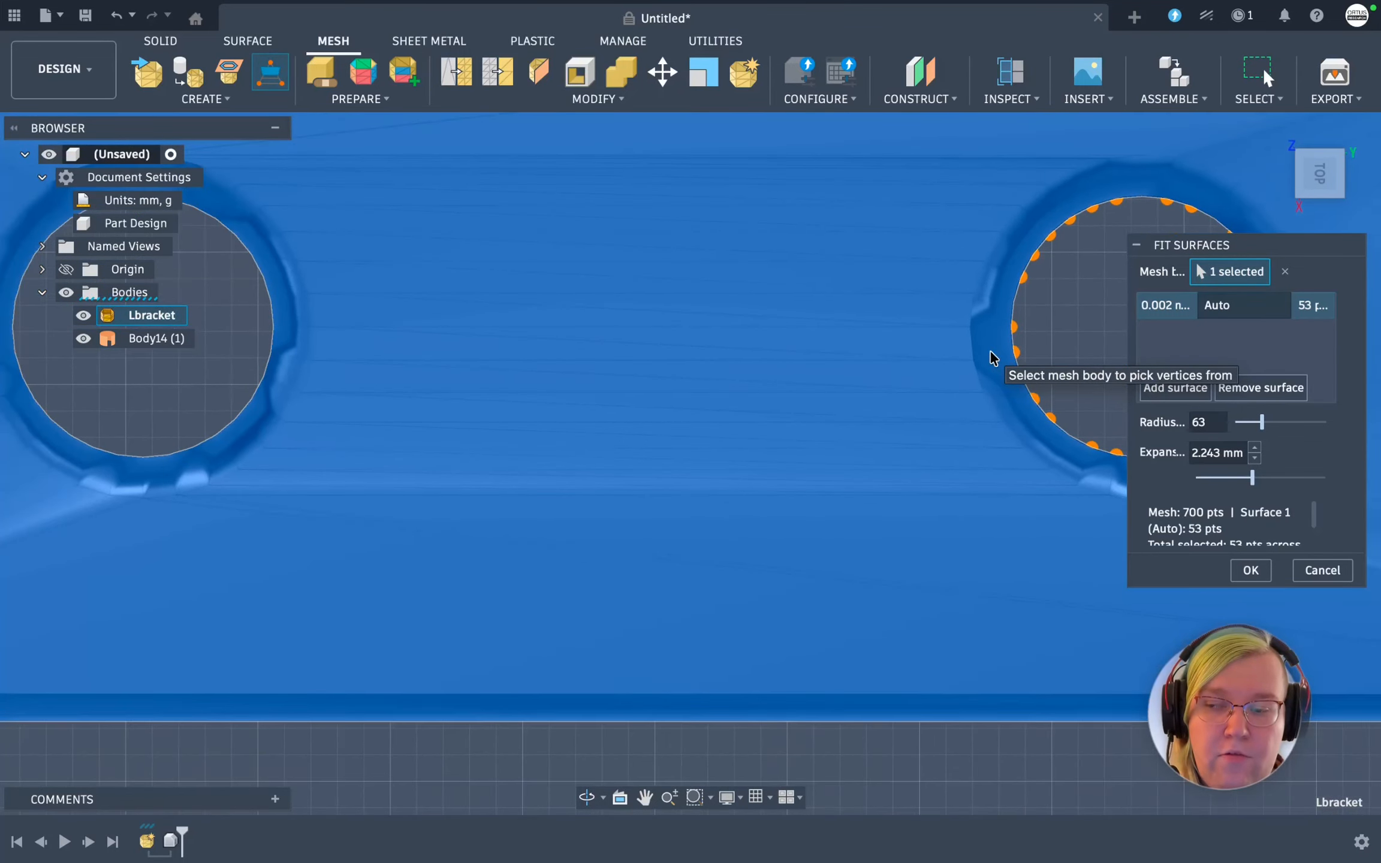
{"action": "scroll", "coordinate": [697, 397], "scroll_direction": "left", "scroll_amount": 5}
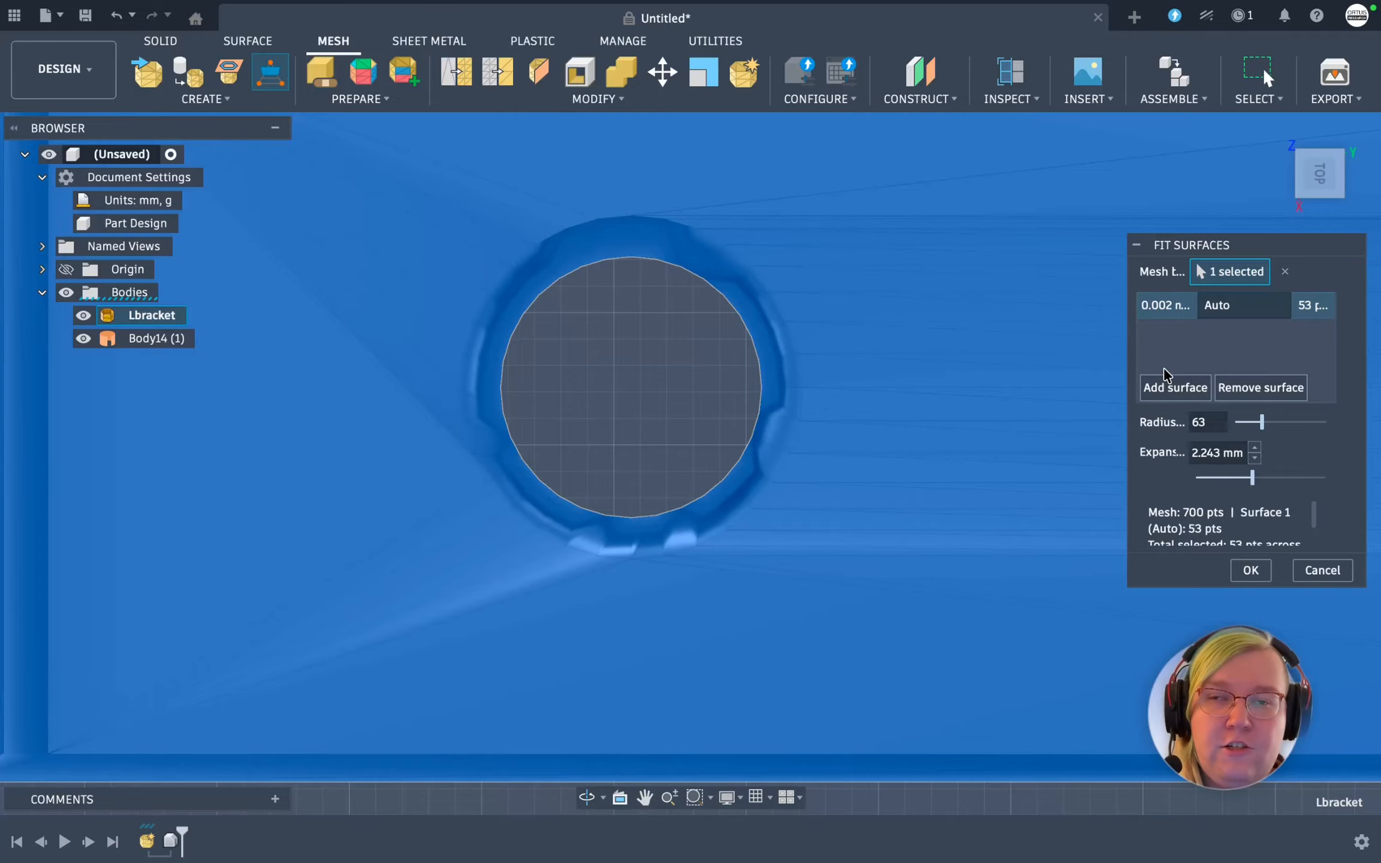
{"action": "left_click", "coordinate": [1169, 385]}
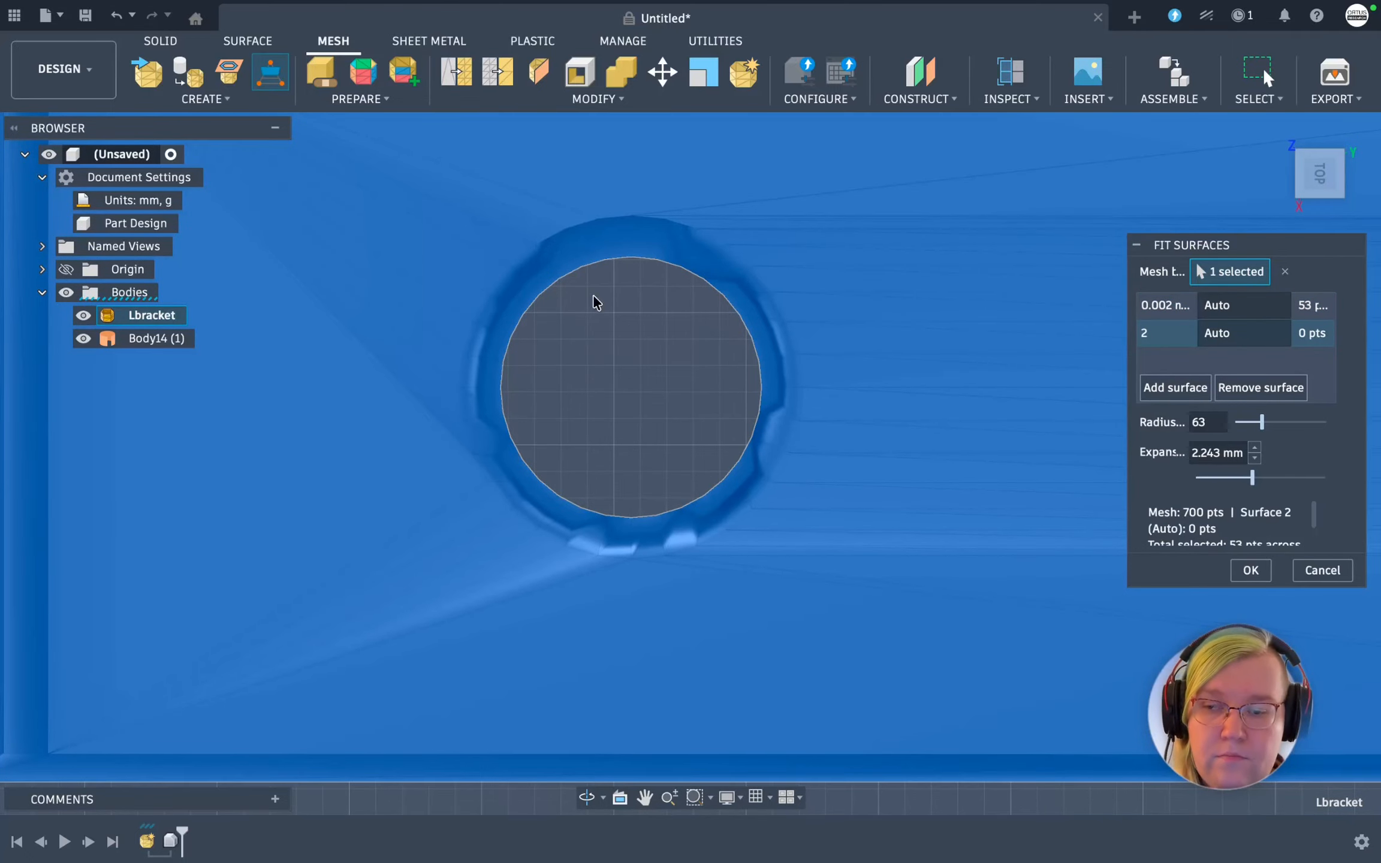
{"action": "mouse_move", "coordinate": [593, 294]}
{"action": "left_mouse_down"}
{"action": "mouse_move", "coordinate": [515, 392]}
{"action": "mouse_move", "coordinate": [589, 492]}
{"action": "mouse_move", "coordinate": [740, 434]}
{"action": "mouse_move", "coordinate": [666, 274]}
{"action": "left_mouse_up"}
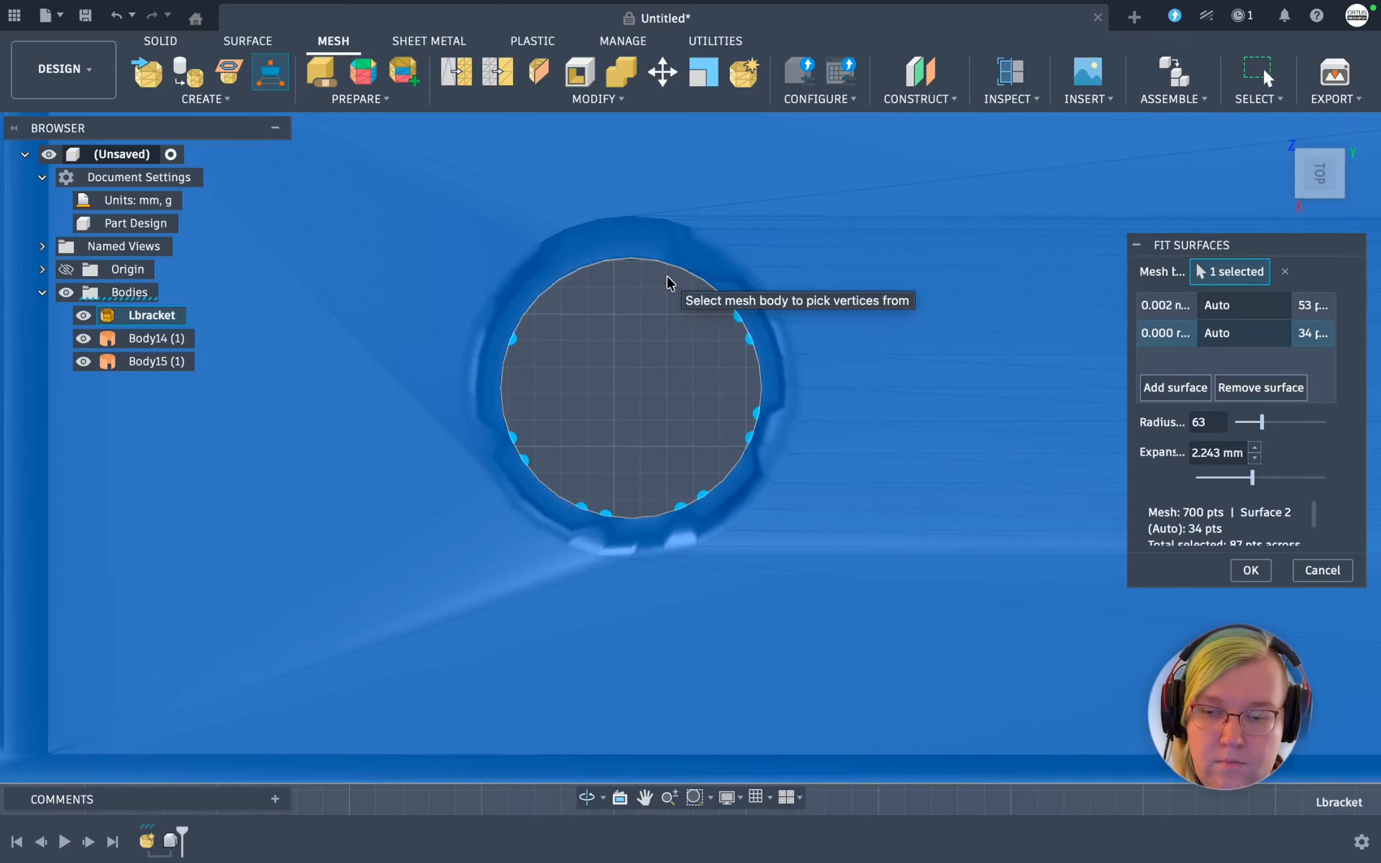
{"action": "scroll", "coordinate": [667, 277], "scroll_direction": "down", "scroll_amount": 5, "text": "shift"}
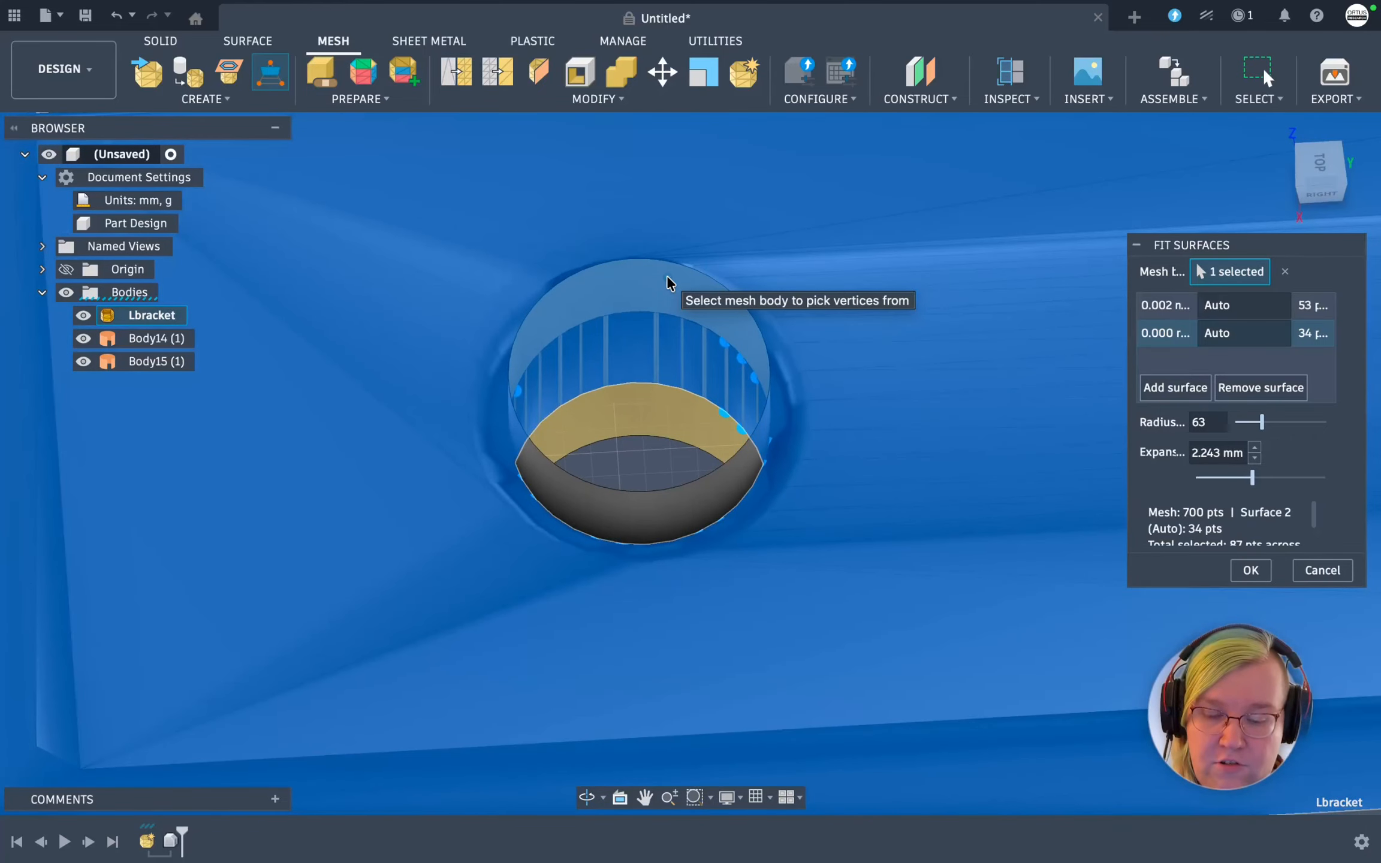
{"action": "scroll", "coordinate": [667, 275], "scroll_direction": "up", "scroll_amount": 5, "text": "shift"}
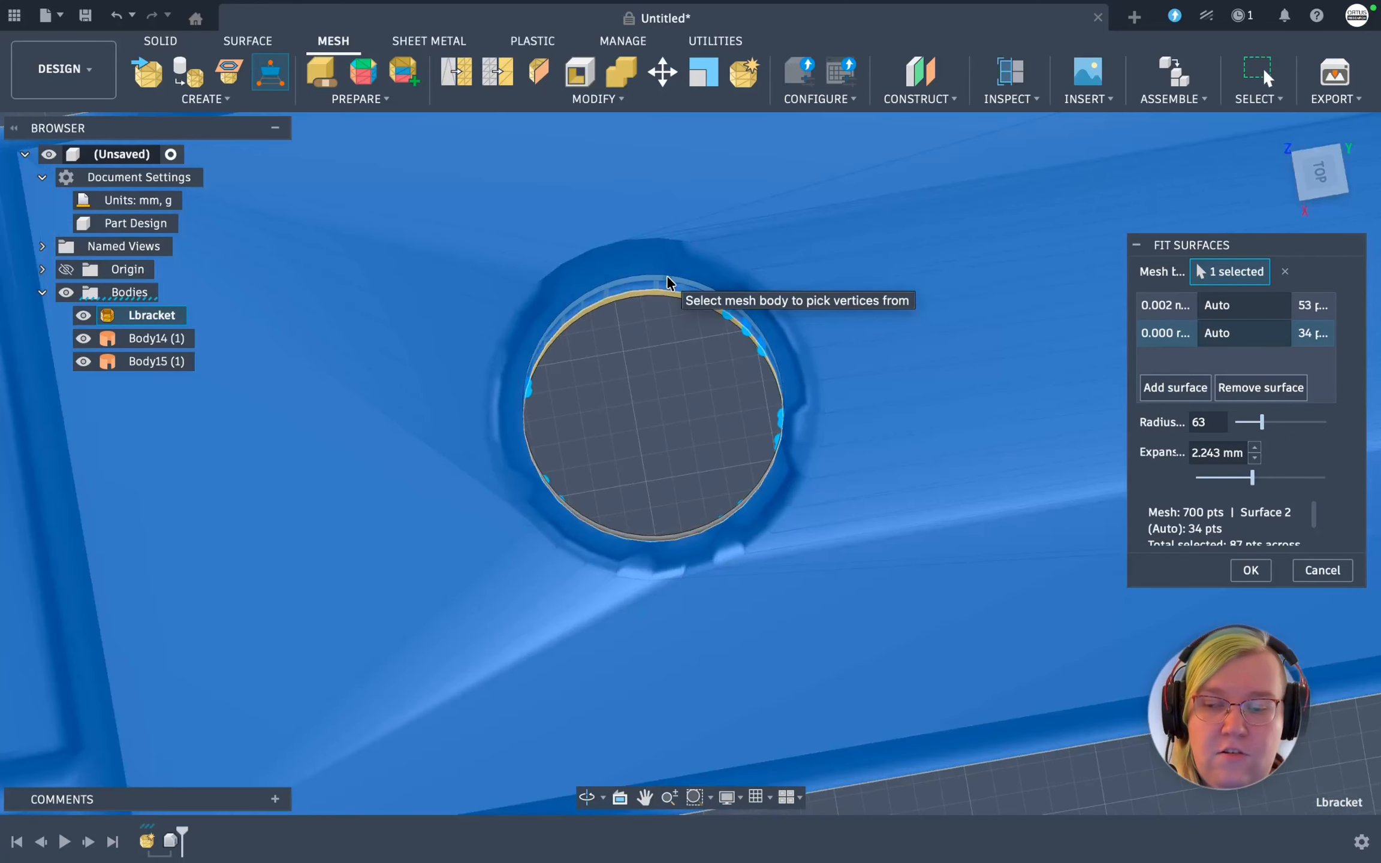
{"action": "scroll", "coordinate": [667, 275], "scroll_direction": "up", "scroll_amount": 5, "text": "shift"}
Add a third Auto surface and select the vertices around the upright leg's upper hole to fit a cylinder
{"action": "left_click", "coordinate": [1326, 175]}
{"action": "left_click", "coordinate": [1349, 171]}
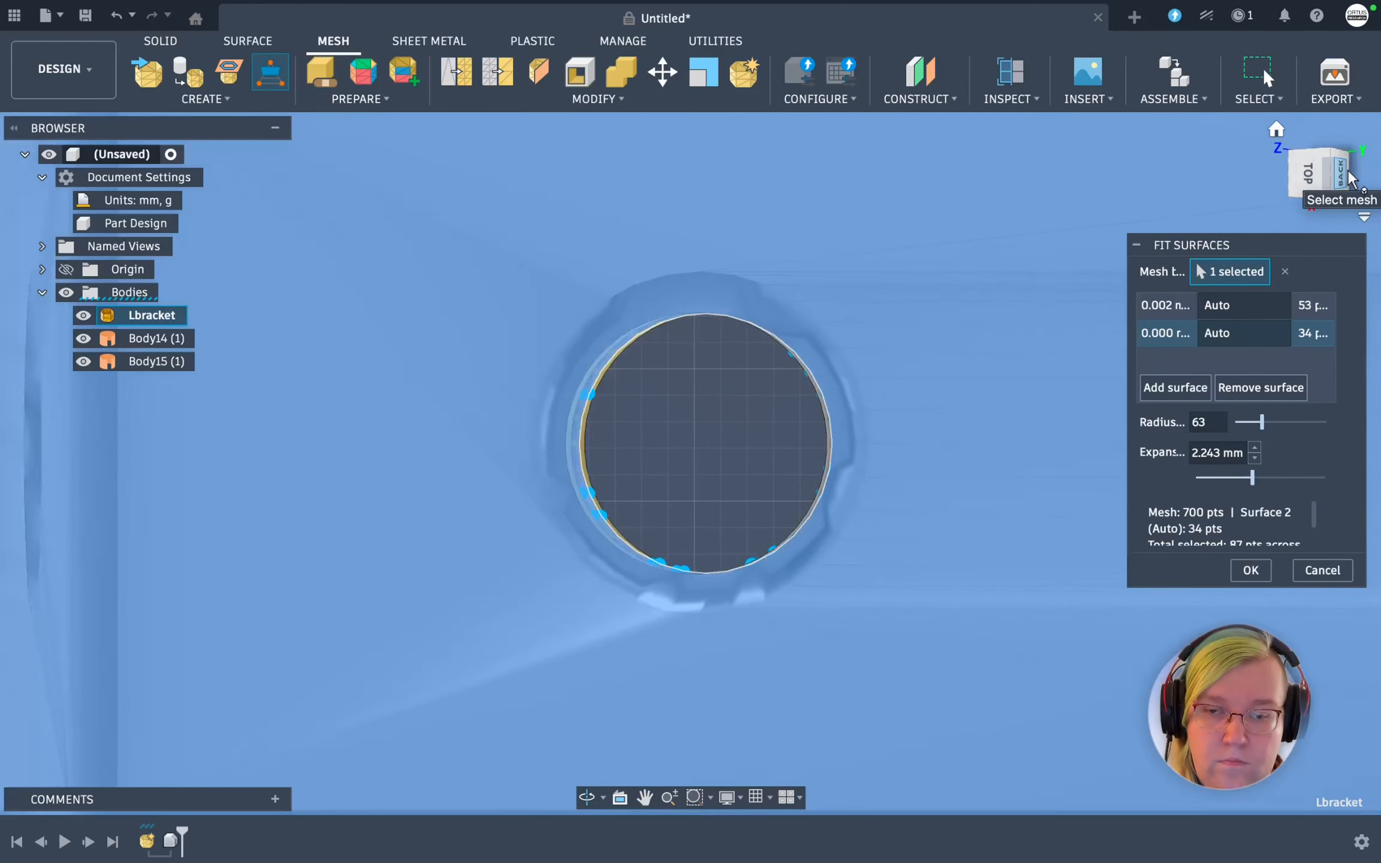
{"action": "left_click", "coordinate": [562, 472]}
{"action": "scroll", "coordinate": [474, 393], "scroll_direction": "up", "scroll_amount": 4}
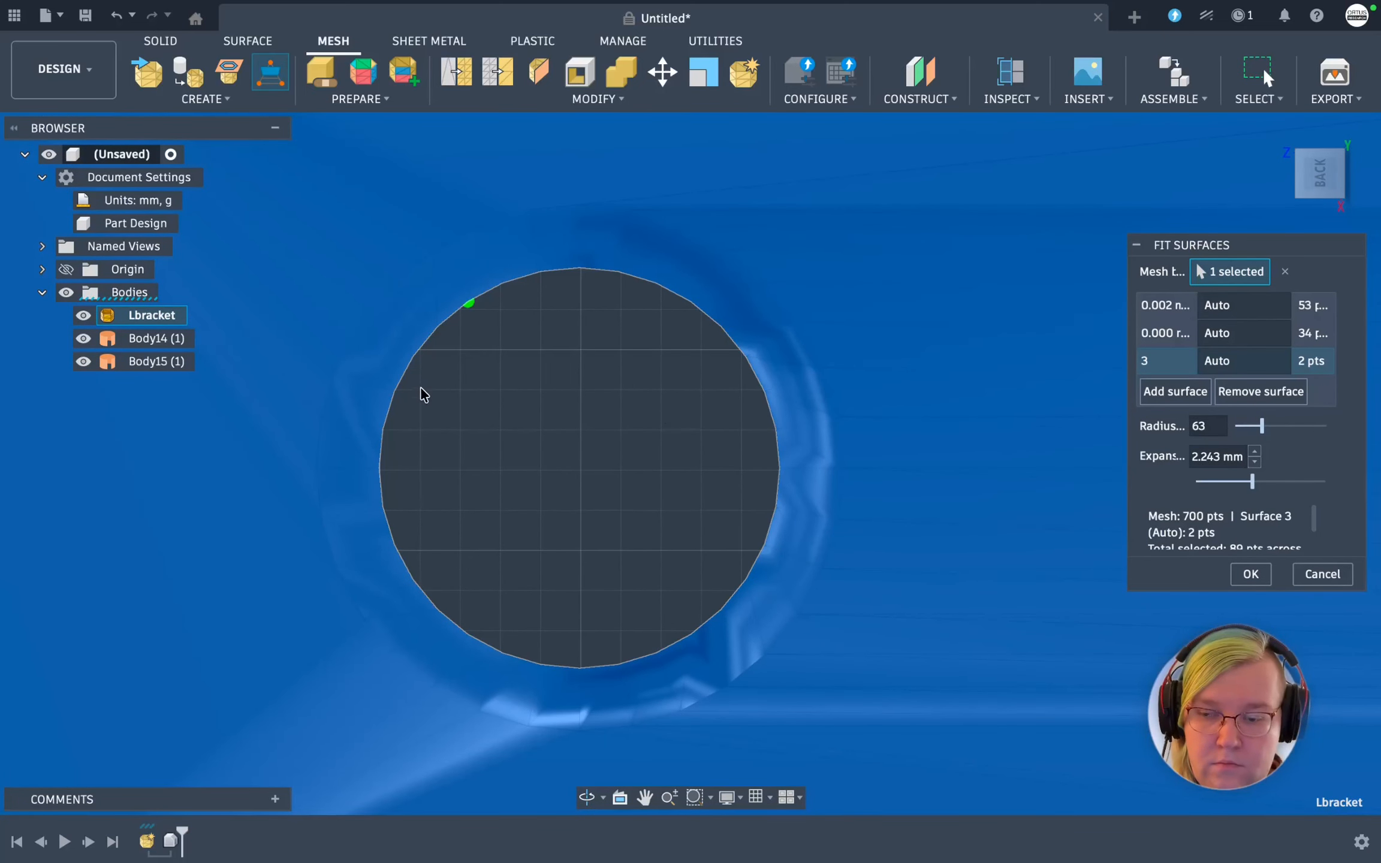
{"action": "left_click", "coordinate": [401, 441]}
{"action": "left_click", "coordinate": [415, 537]}
{"action": "left_click", "coordinate": [486, 625]}
{"action": "left_click", "coordinate": [527, 645]}
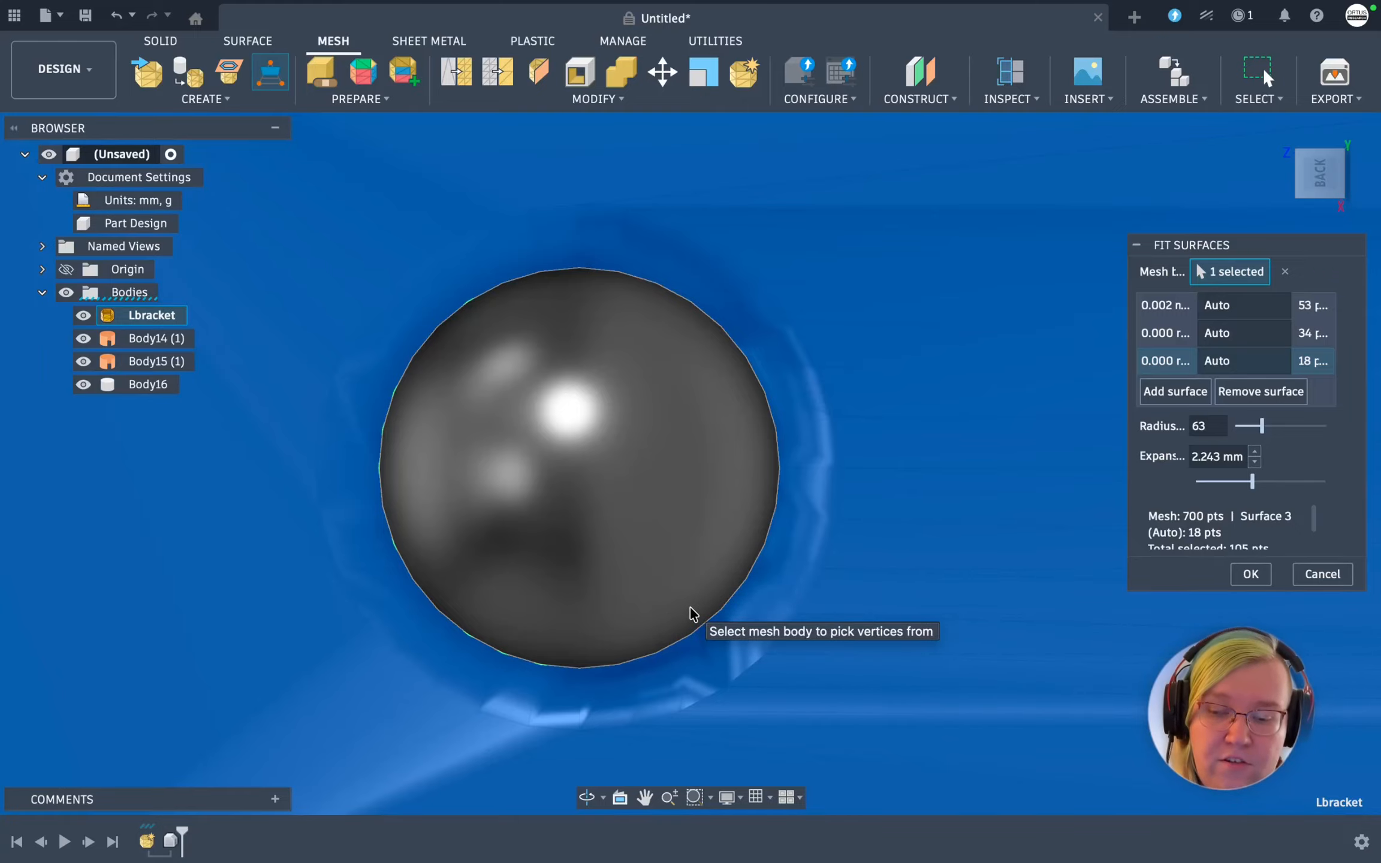
{"action": "left_click", "coordinate": [736, 568]}
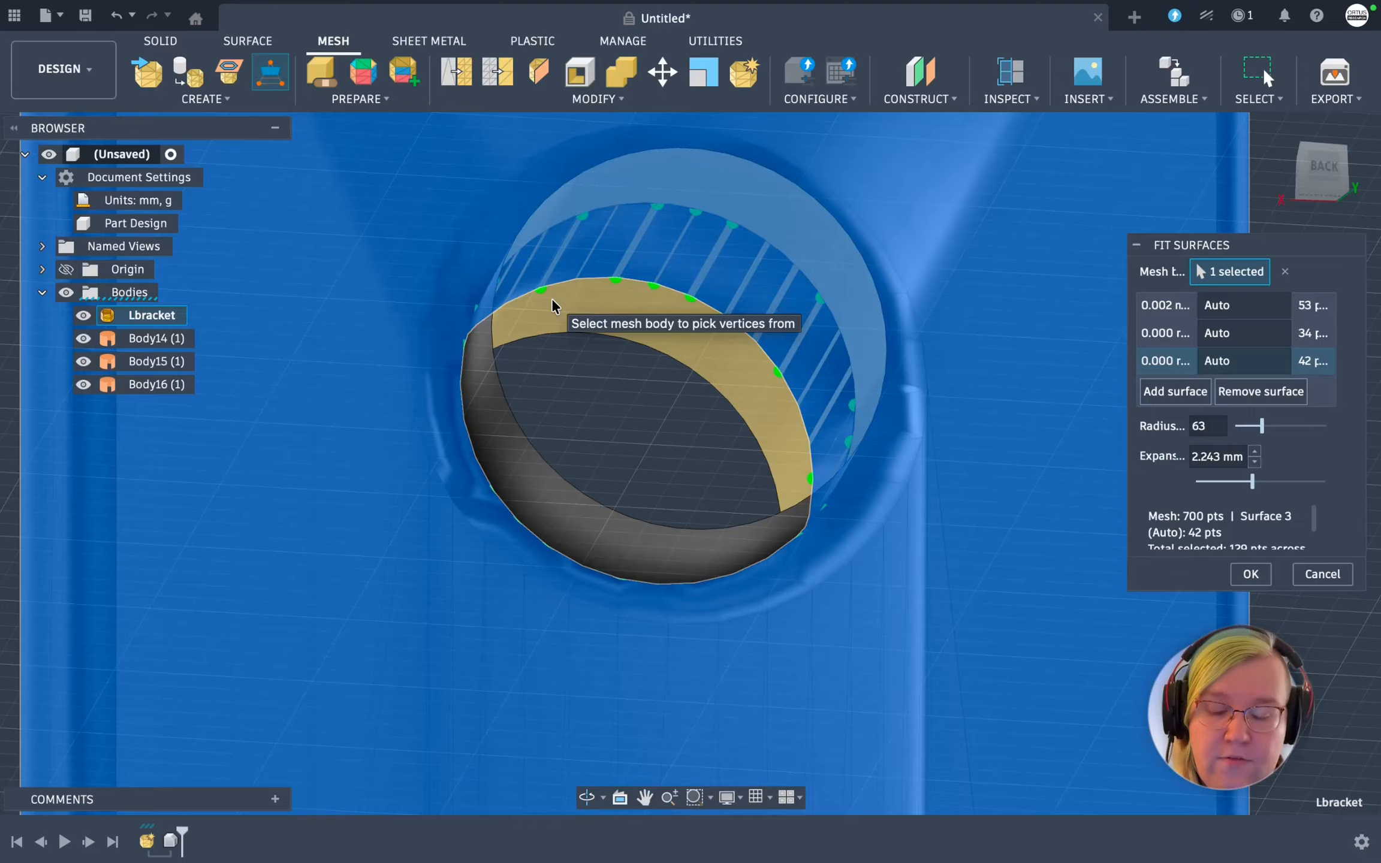
Add a fourth Auto surface and select the vertices around the upright leg's lower hole
{"action": "scroll", "coordinate": [556, 289], "scroll_direction": "down", "scroll_amount": 5}
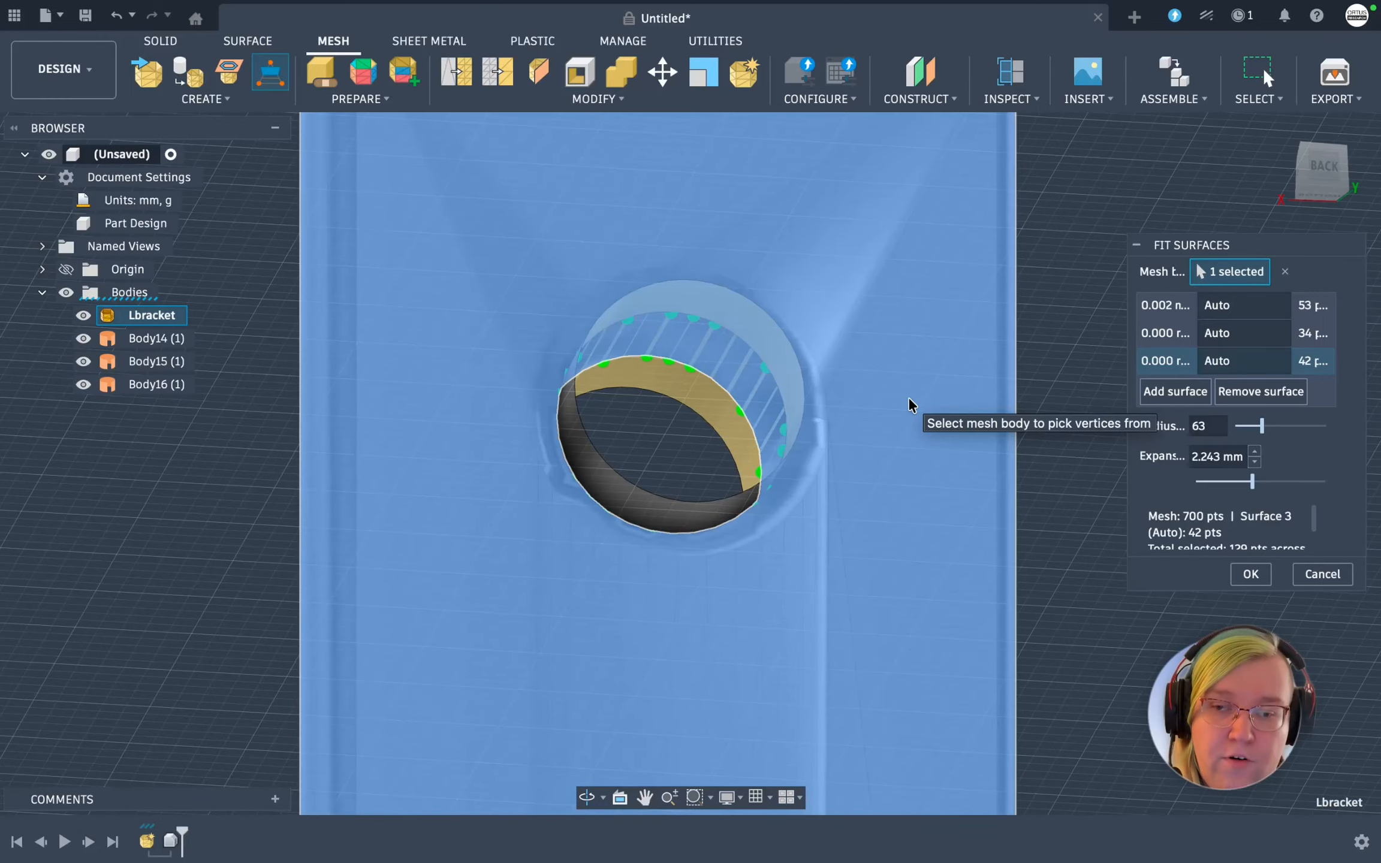
{"action": "middle_click_drag", "start_coordinate": [909, 397], "coordinate": [900, 337]}
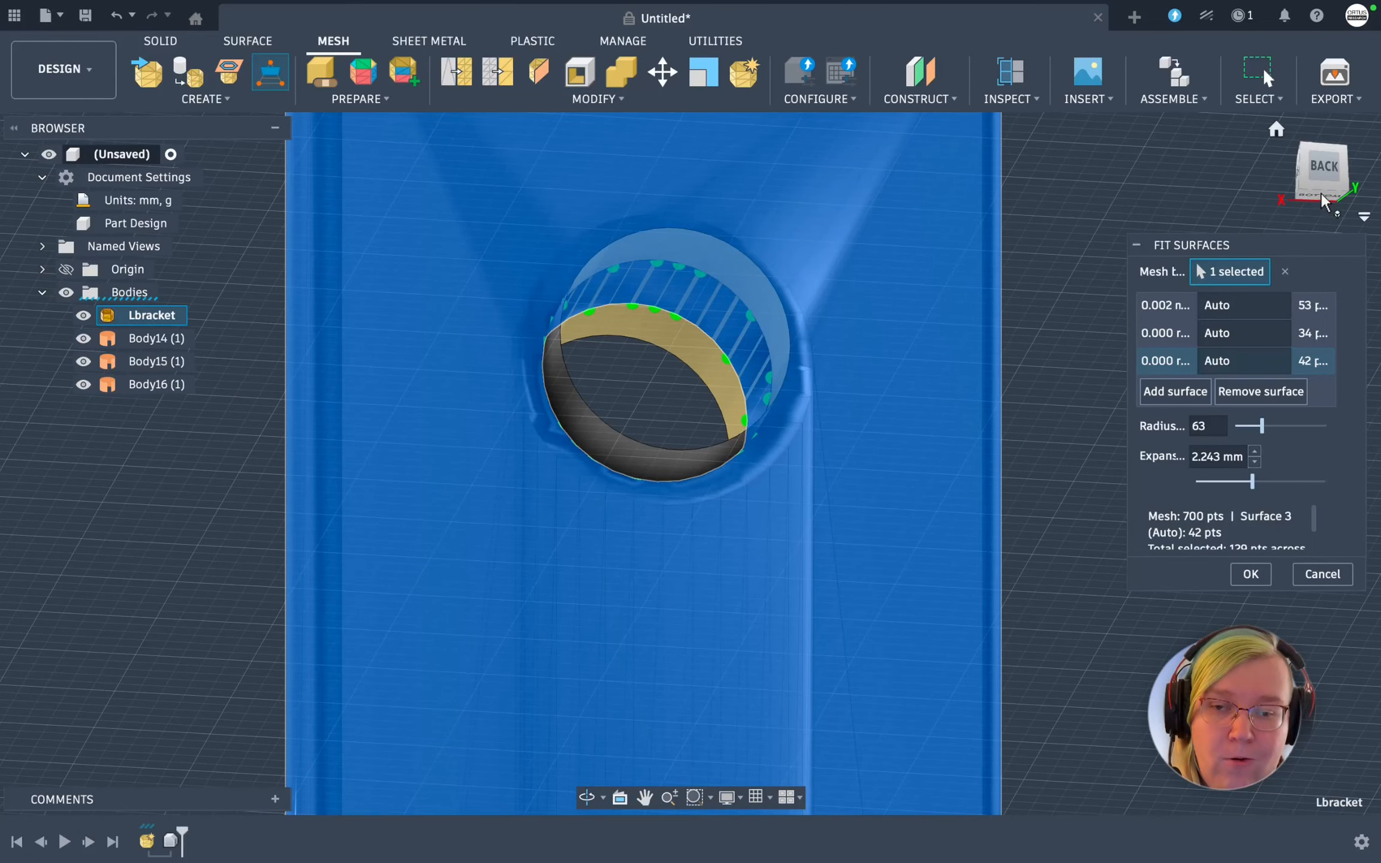
{"action": "scroll", "coordinate": [768, 503], "scroll_direction": "up", "scroll_amount": 5}
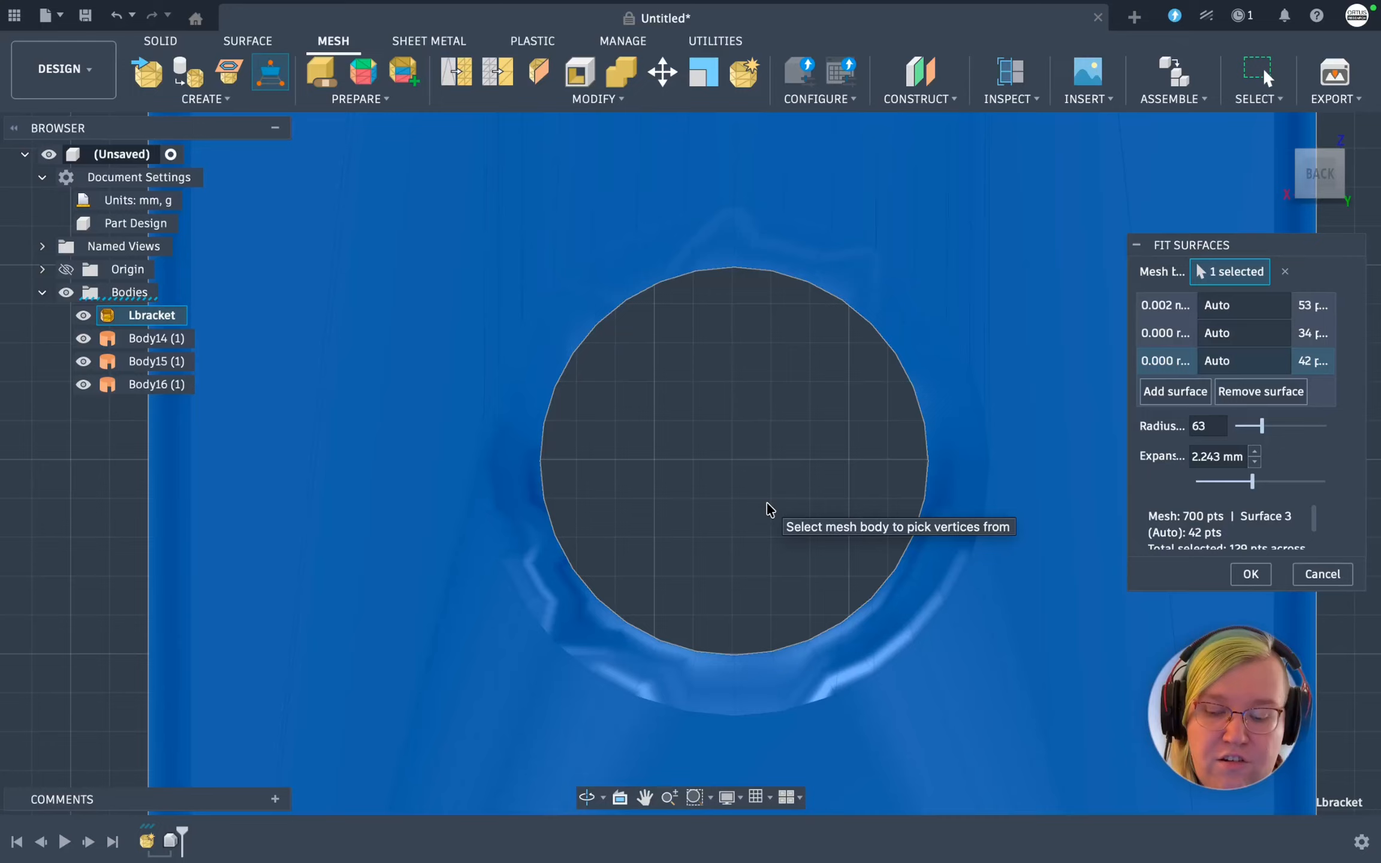
{"action": "key", "text": "a"}
{"action": "mouse_move", "coordinate": [739, 276]}
{"action": "left_mouse_down"}
{"action": "mouse_move", "coordinate": [614, 322]}
{"action": "mouse_move", "coordinate": [775, 621]}
{"action": "mouse_move", "coordinate": [852, 329]}
{"action": "mouse_move", "coordinate": [580, 395]}
{"action": "mouse_move", "coordinate": [696, 632]}
{"action": "mouse_move", "coordinate": [869, 573]}
{"action": "left_mouse_up"}
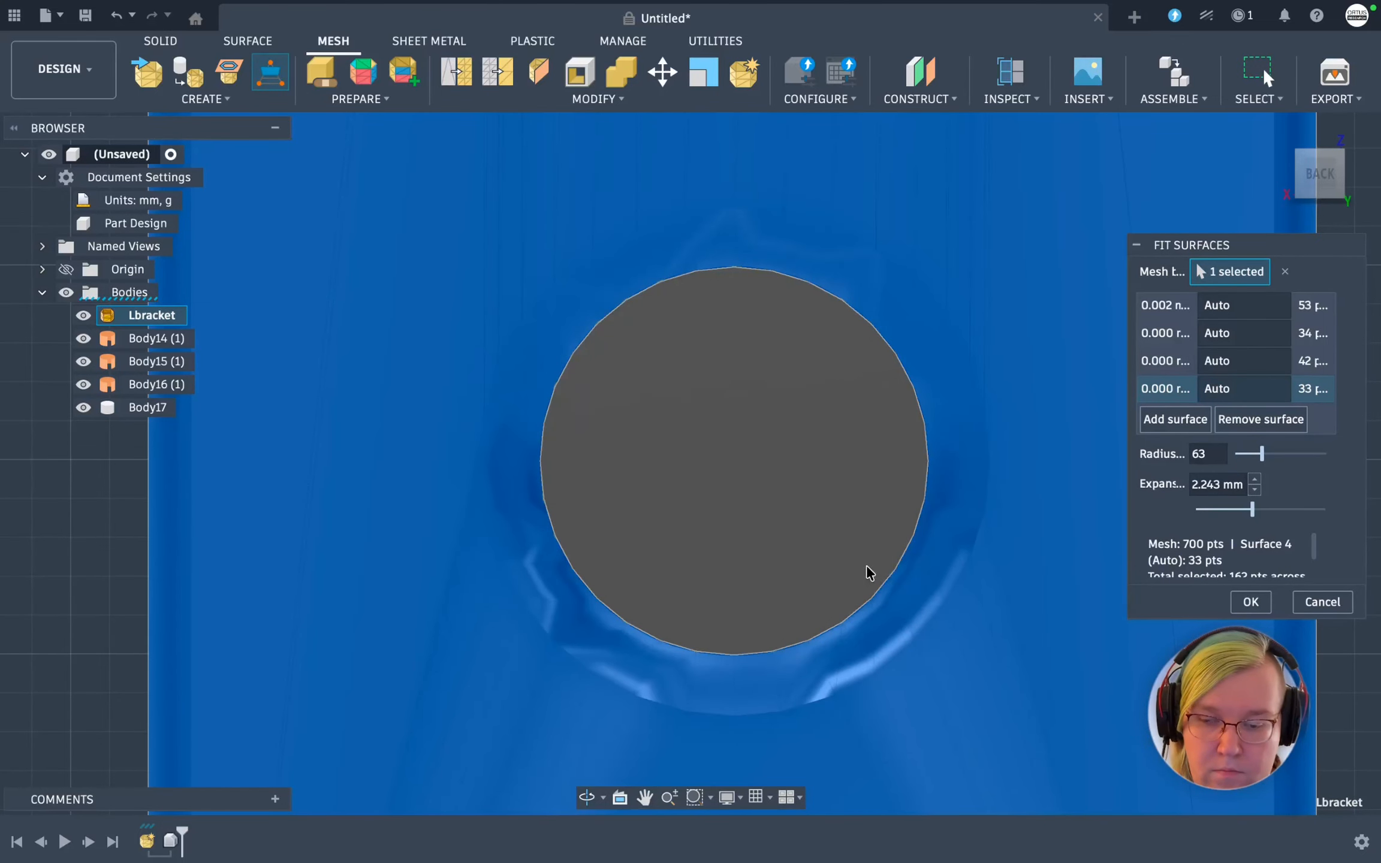
Set the expansion of the fitted surfaces to 2.316 mm and create the four hole surfaces
{"action": "middle_click_drag", "start_coordinate": [869, 574], "coordinate": [817, 531], "text": "shift"}
{"action": "scroll", "coordinate": [809, 528], "scroll_direction": "down", "scroll_amount": 8}
{"action": "middle_click_drag", "start_coordinate": [673, 441], "coordinate": [789, 200], "text": "shift"}
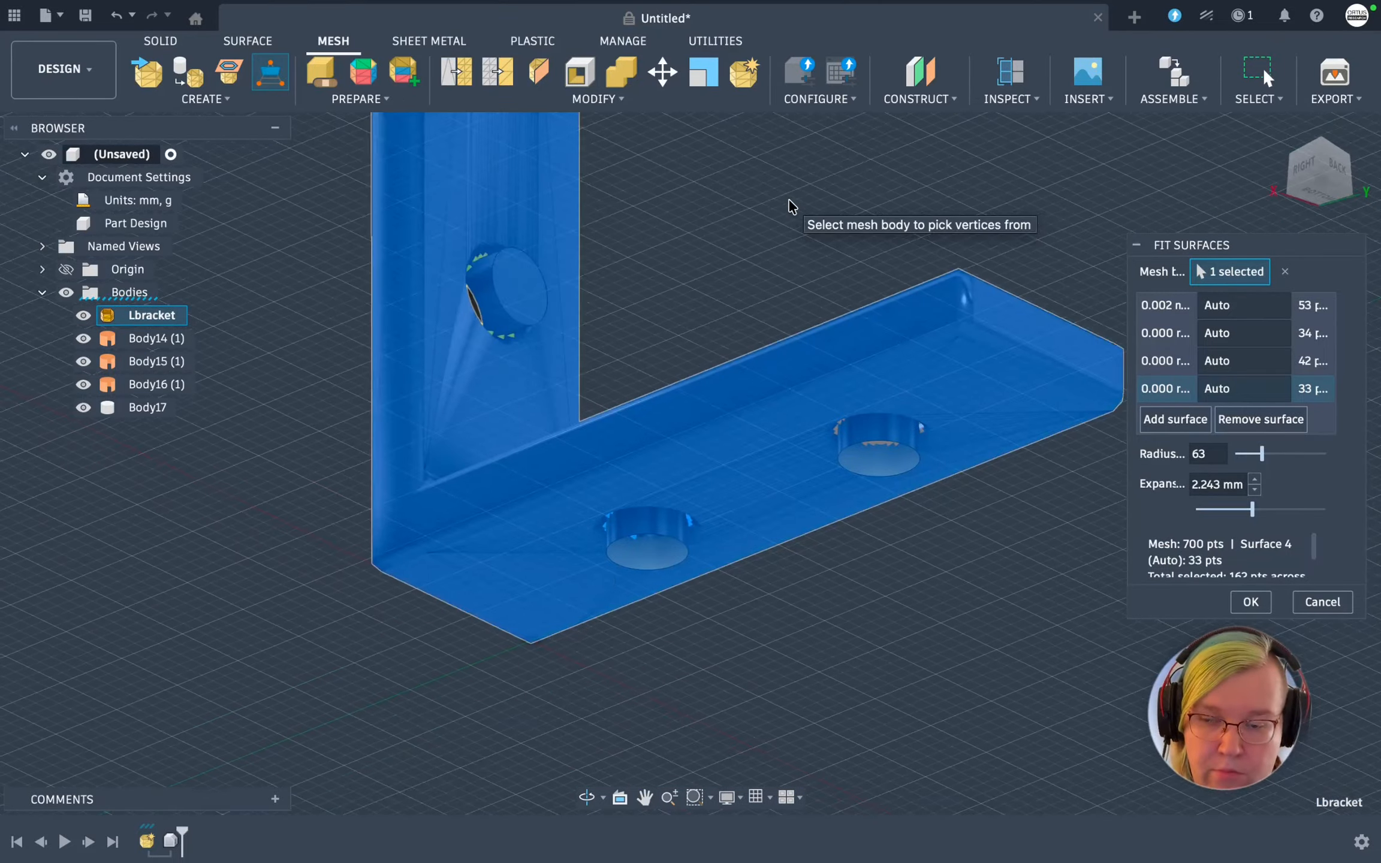
{"action": "scroll", "coordinate": [789, 199], "scroll_direction": "up", "scroll_amount": 5}
{"action": "scroll", "coordinate": [789, 201], "scroll_direction": "down", "scroll_amount": 3}
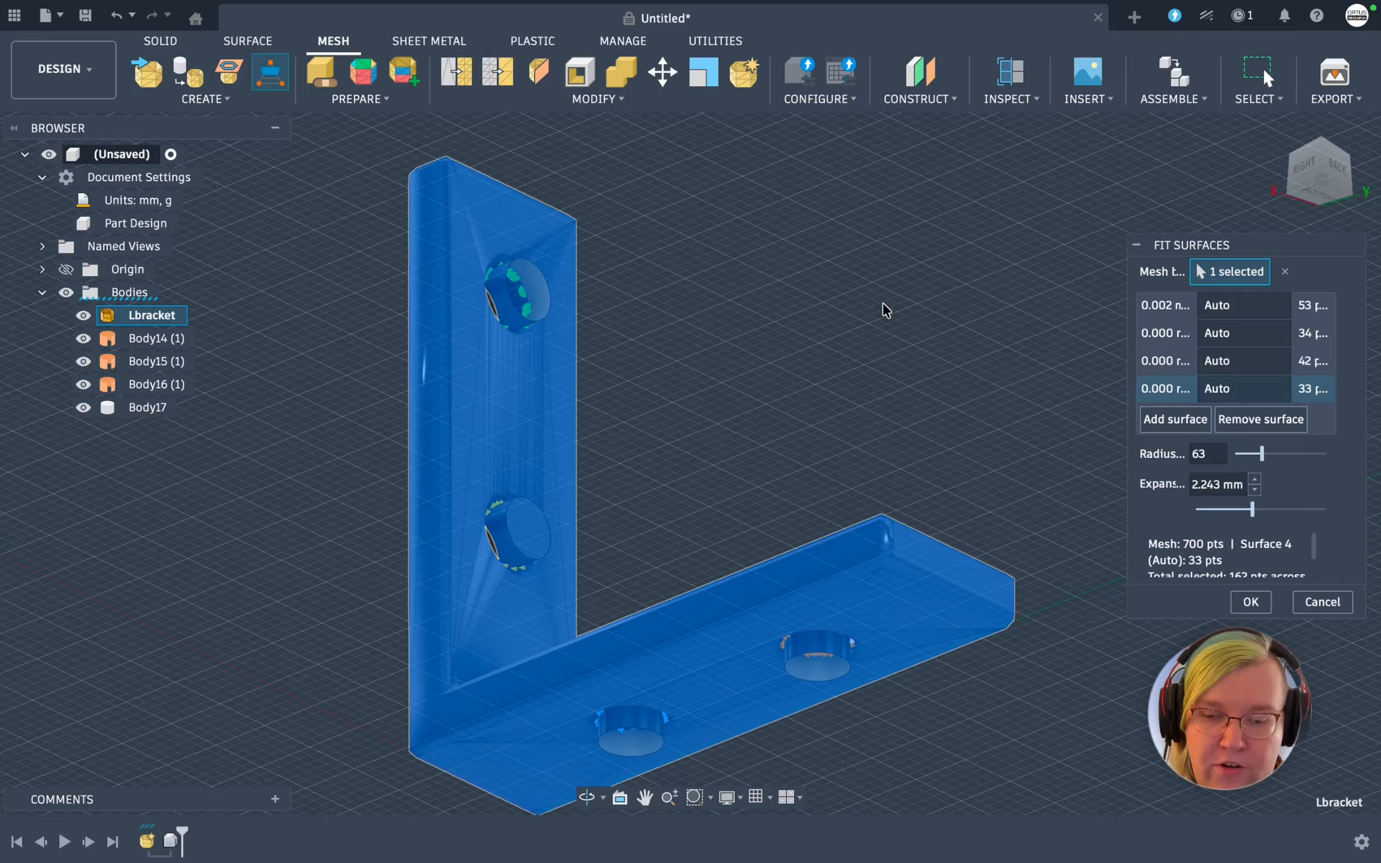
{"action": "middle_click_drag", "start_coordinate": [834, 316], "coordinate": [1105, 492], "text": "shift"}
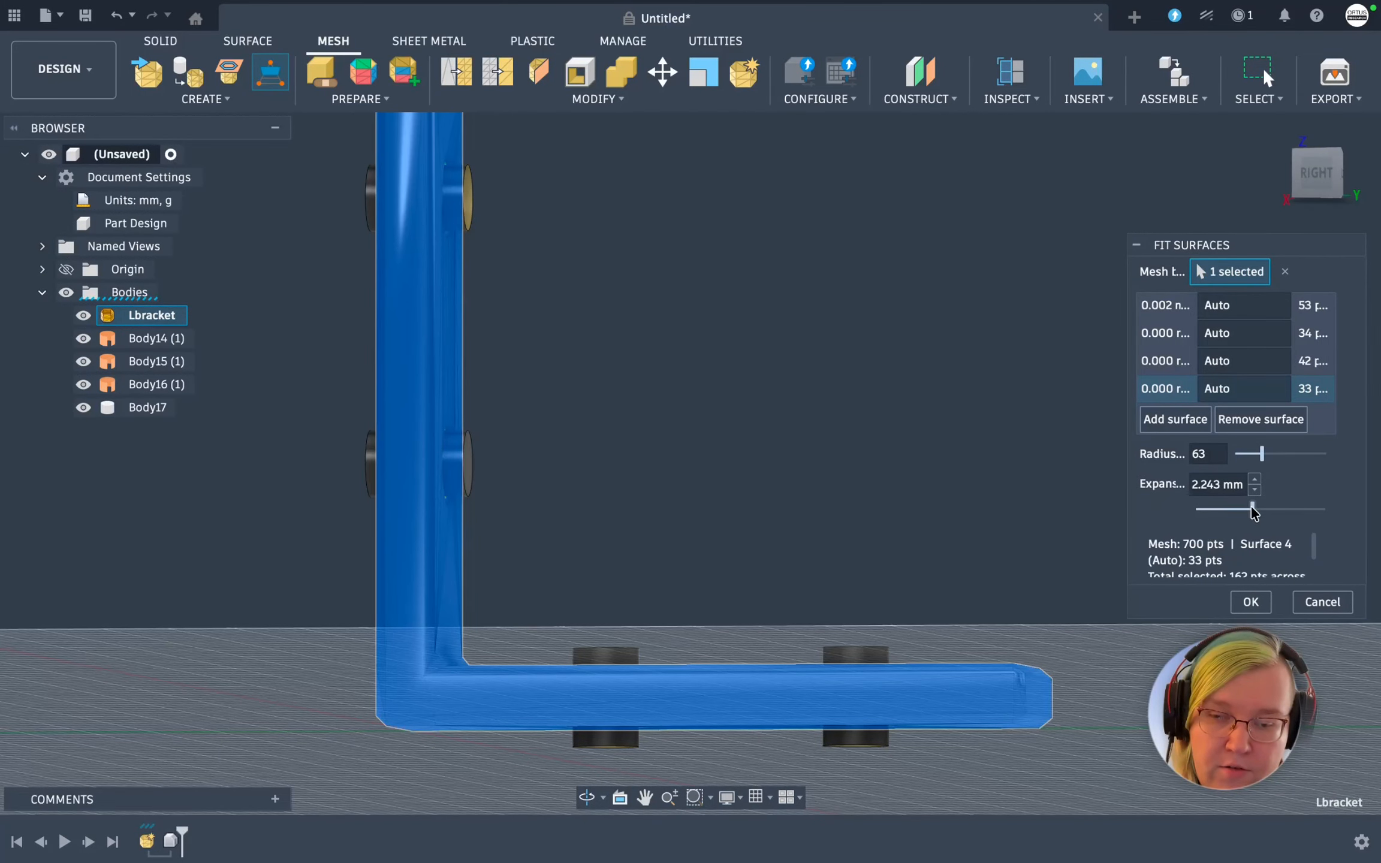
{"action": "mouse_move", "coordinate": [1251, 508]}
{"action": "left_mouse_down"}
{"action": "mouse_move", "coordinate": [1265, 517]}
{"action": "mouse_move", "coordinate": [1252, 517]}
{"action": "left_mouse_up"}
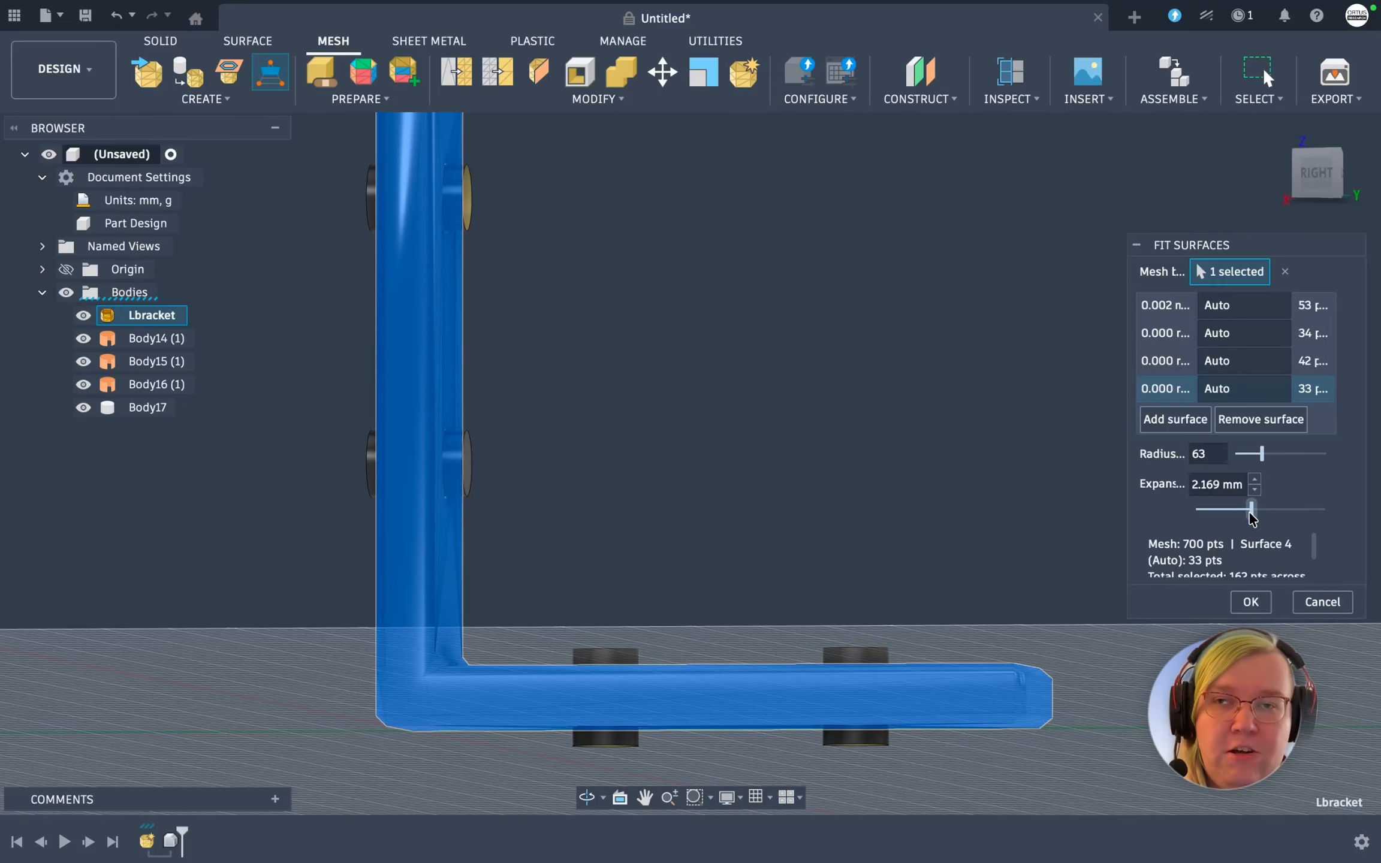
{"action": "left_click_drag", "start_coordinate": [1252, 516], "coordinate": [1255, 514]}
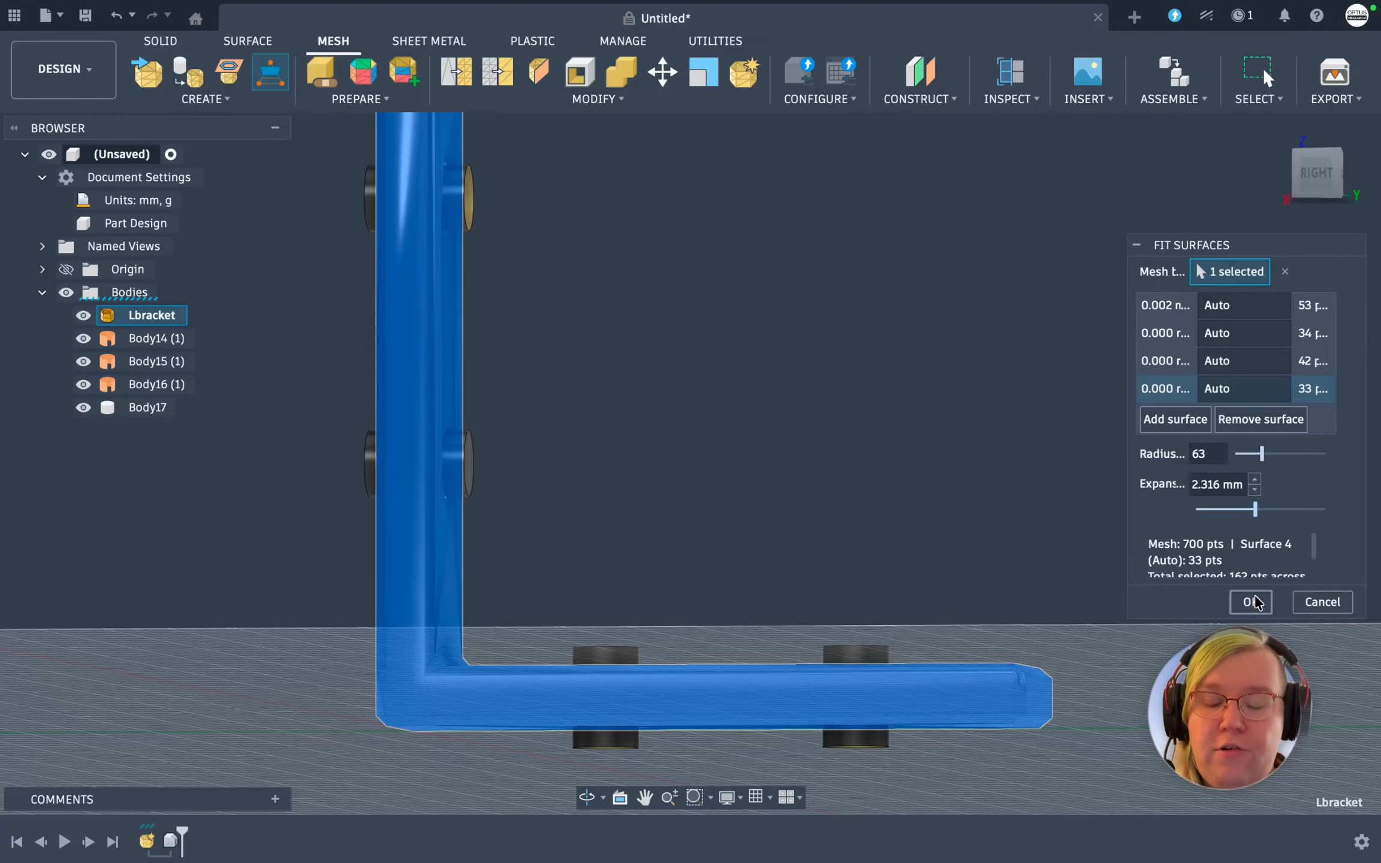
{"action": "left_click", "coordinate": [1251, 602]}
Start another surface fit on the Lbracket mesh with radius 29 and select the vertices of the horizontal leg's end face
{"action": "middle_click_drag", "start_coordinate": [1077, 550], "coordinate": [820, 425], "text": "shift"}
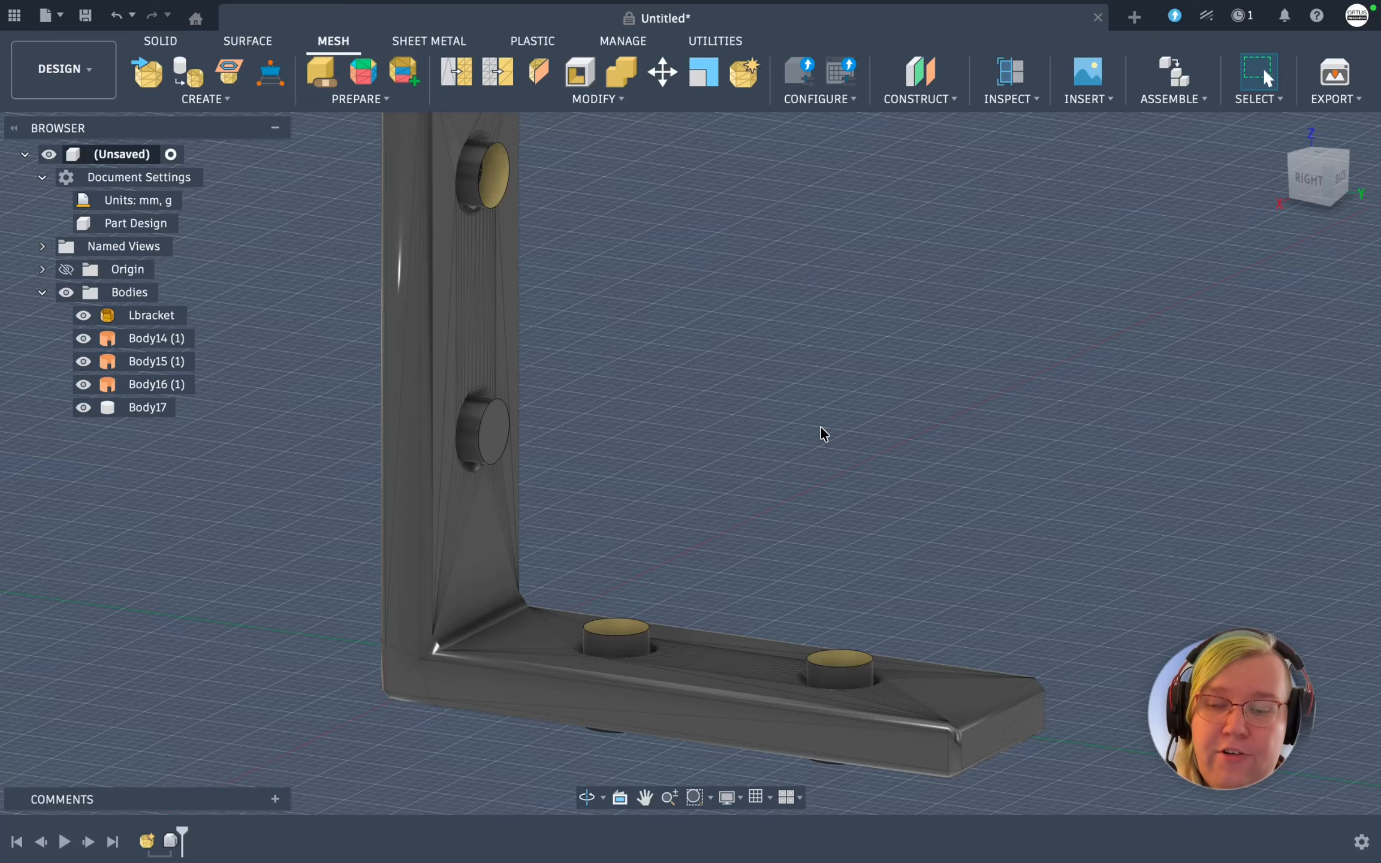
{"action": "scroll", "coordinate": [820, 437], "scroll_direction": "up", "scroll_amount": 3}
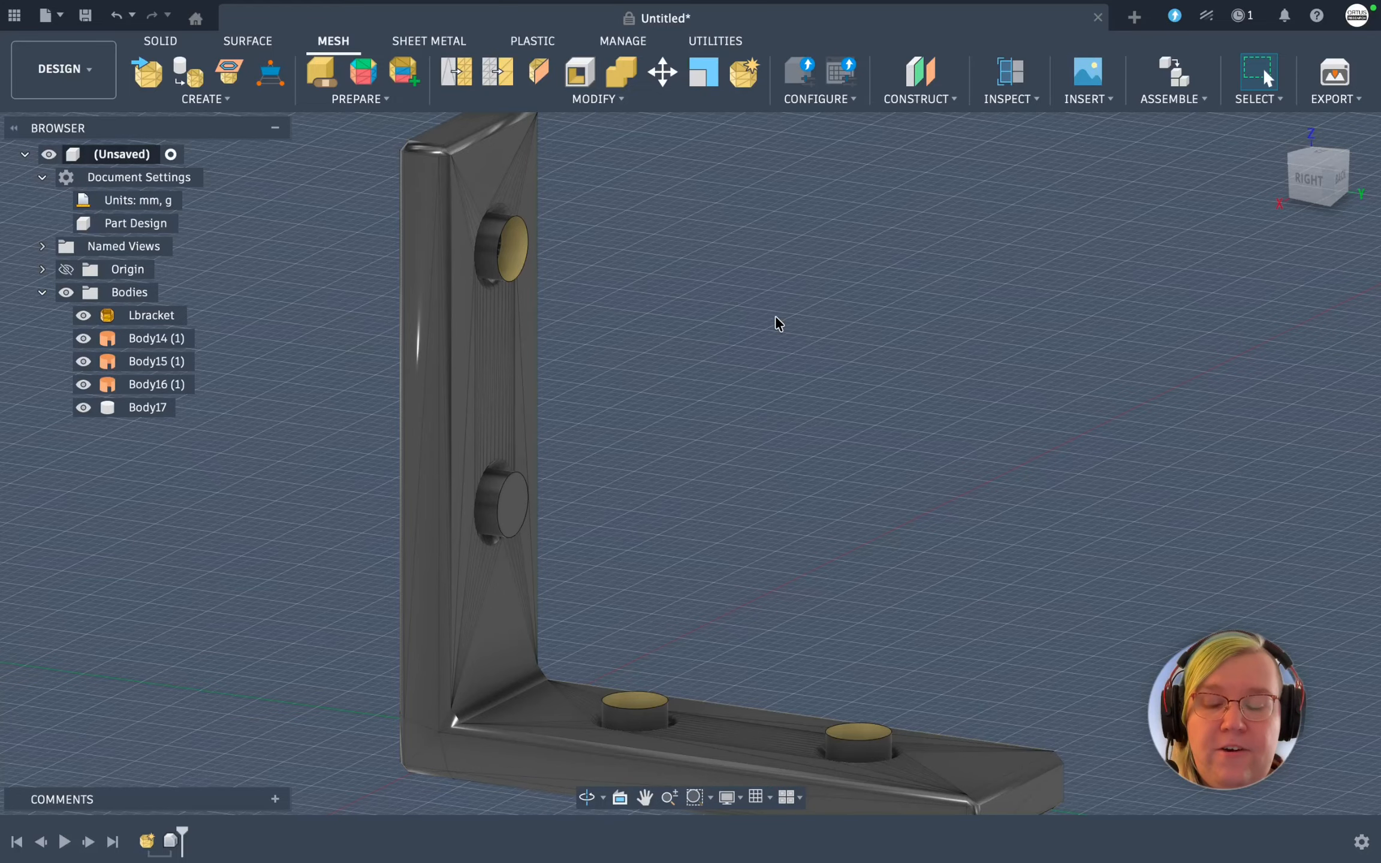
{"action": "scroll", "coordinate": [775, 316], "scroll_direction": "up", "scroll_amount": 5}
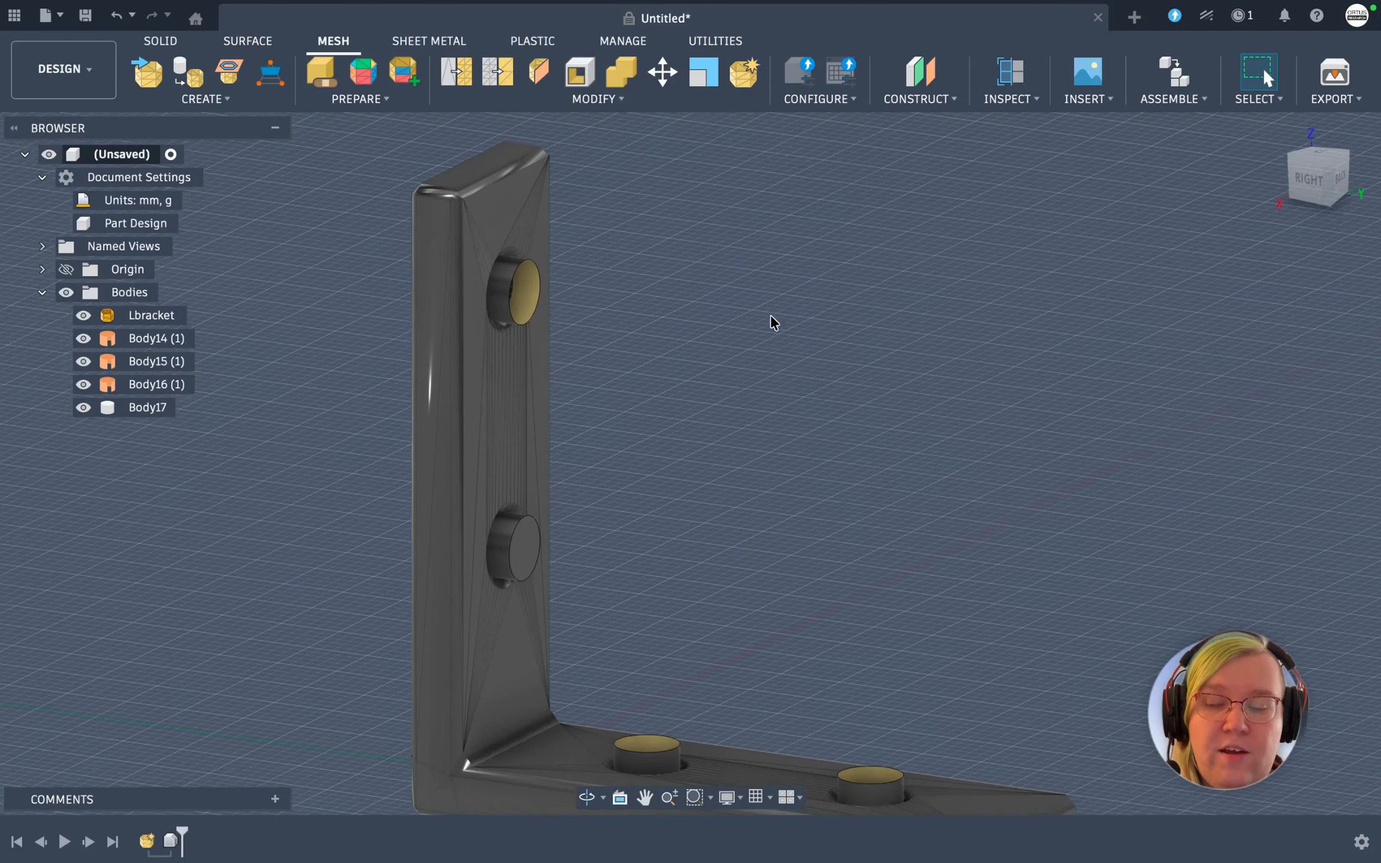
{"action": "left_click", "coordinate": [1310, 179]}
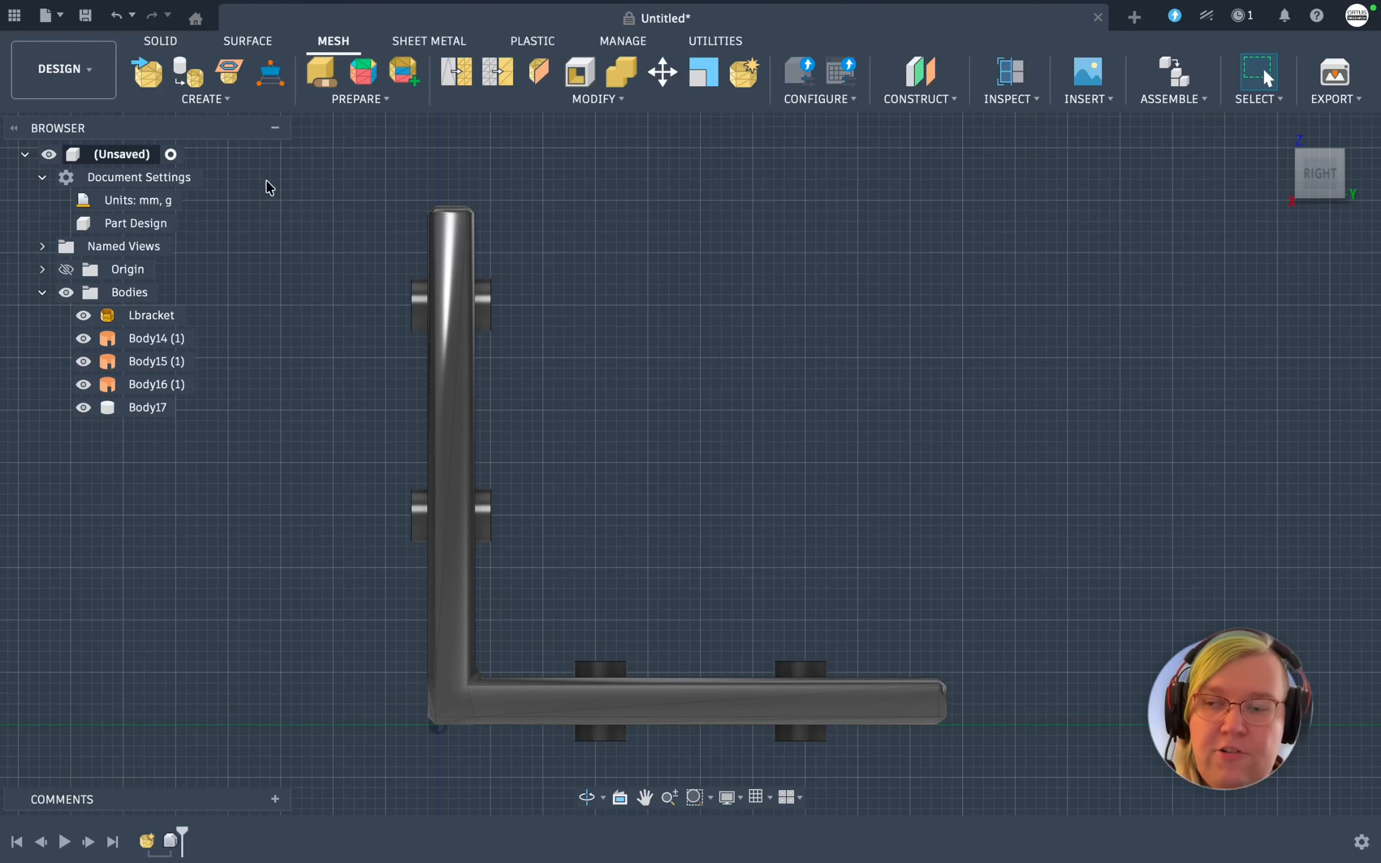
{"action": "left_click", "coordinate": [271, 72]}
{"action": "scroll", "coordinate": [891, 634], "scroll_direction": "up", "scroll_amount": 5}
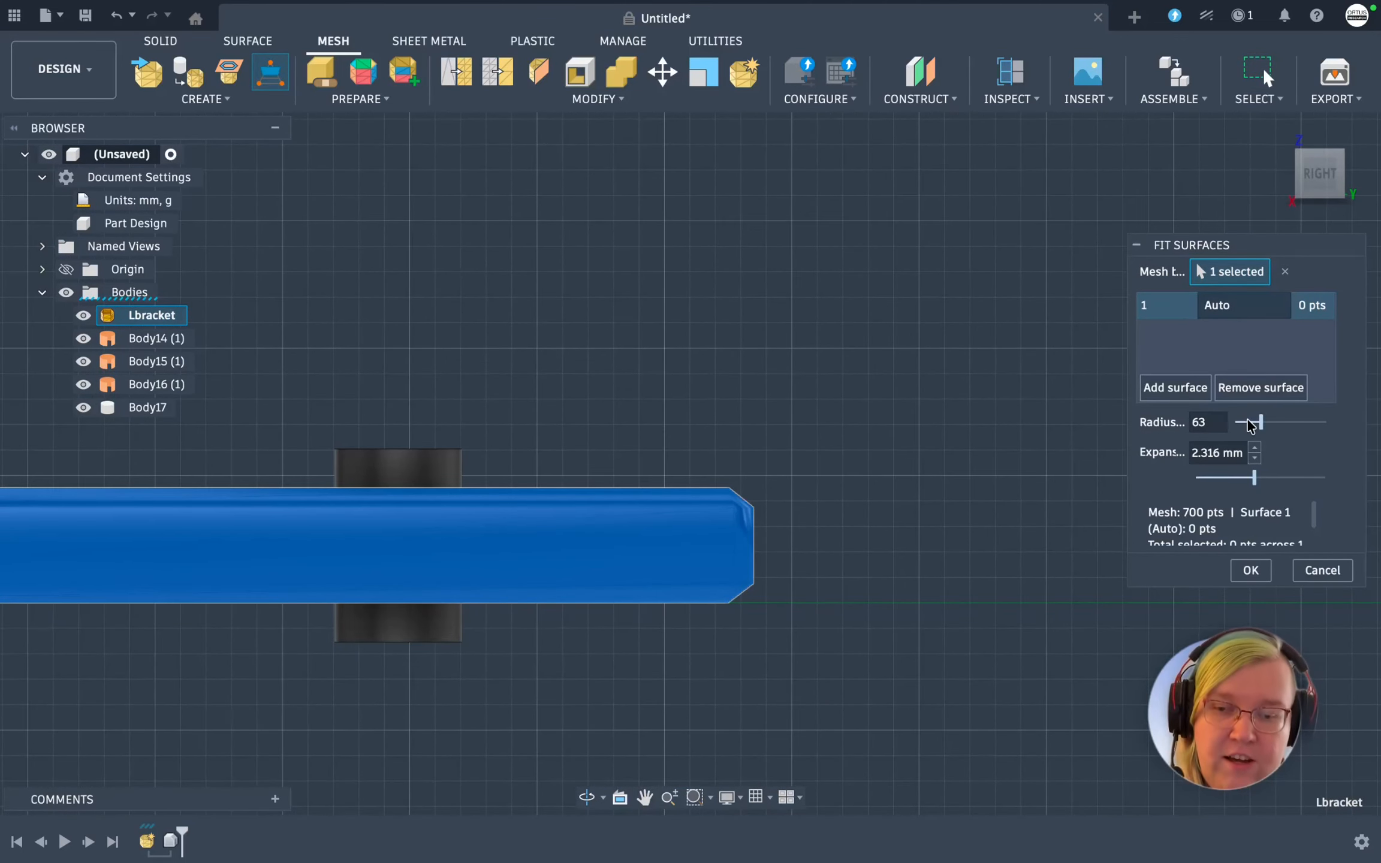
{"action": "left_click_drag", "start_coordinate": [1249, 424], "coordinate": [1244, 423]}
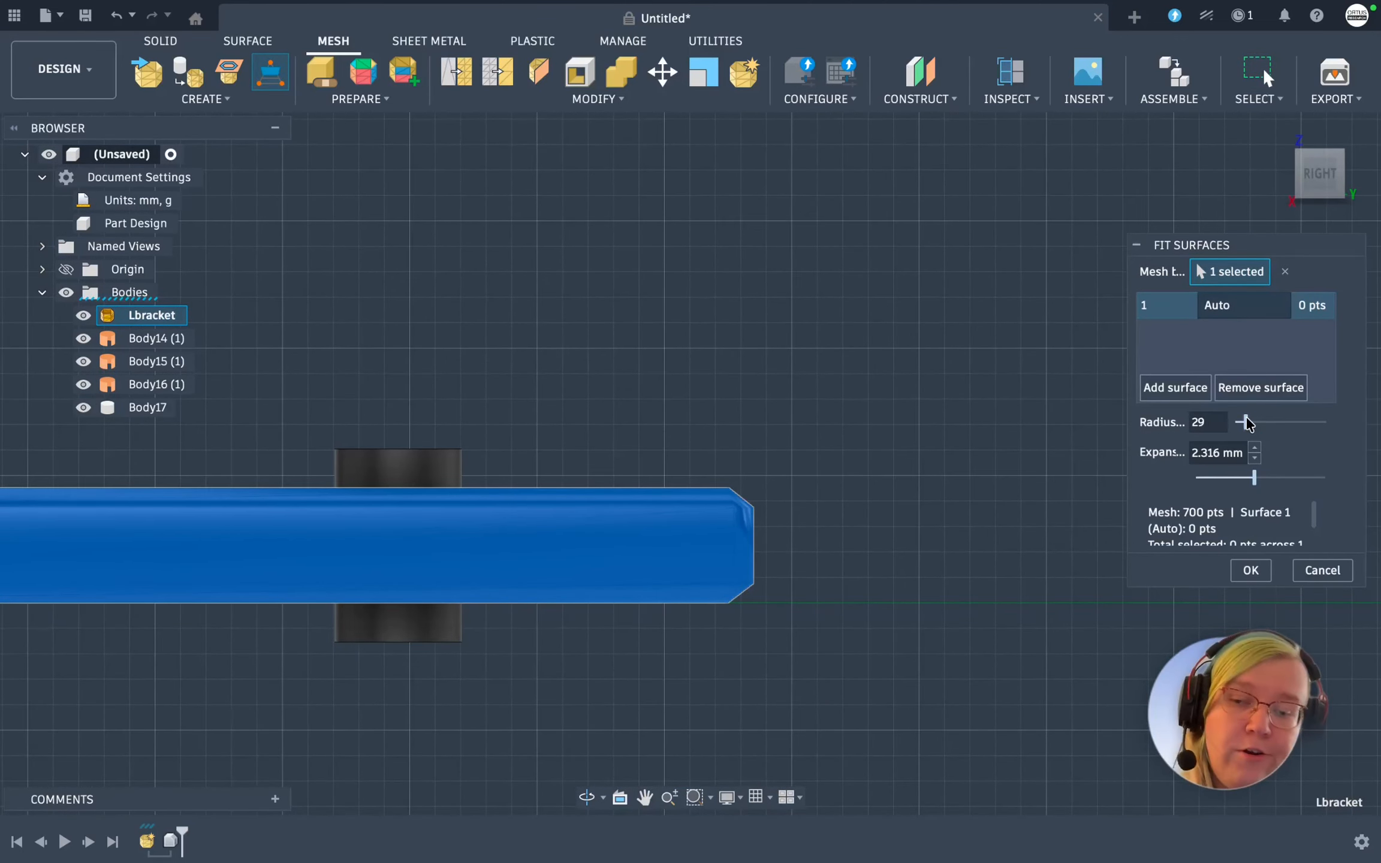
{"action": "scroll", "coordinate": [934, 576], "scroll_direction": "up", "scroll_amount": 3}
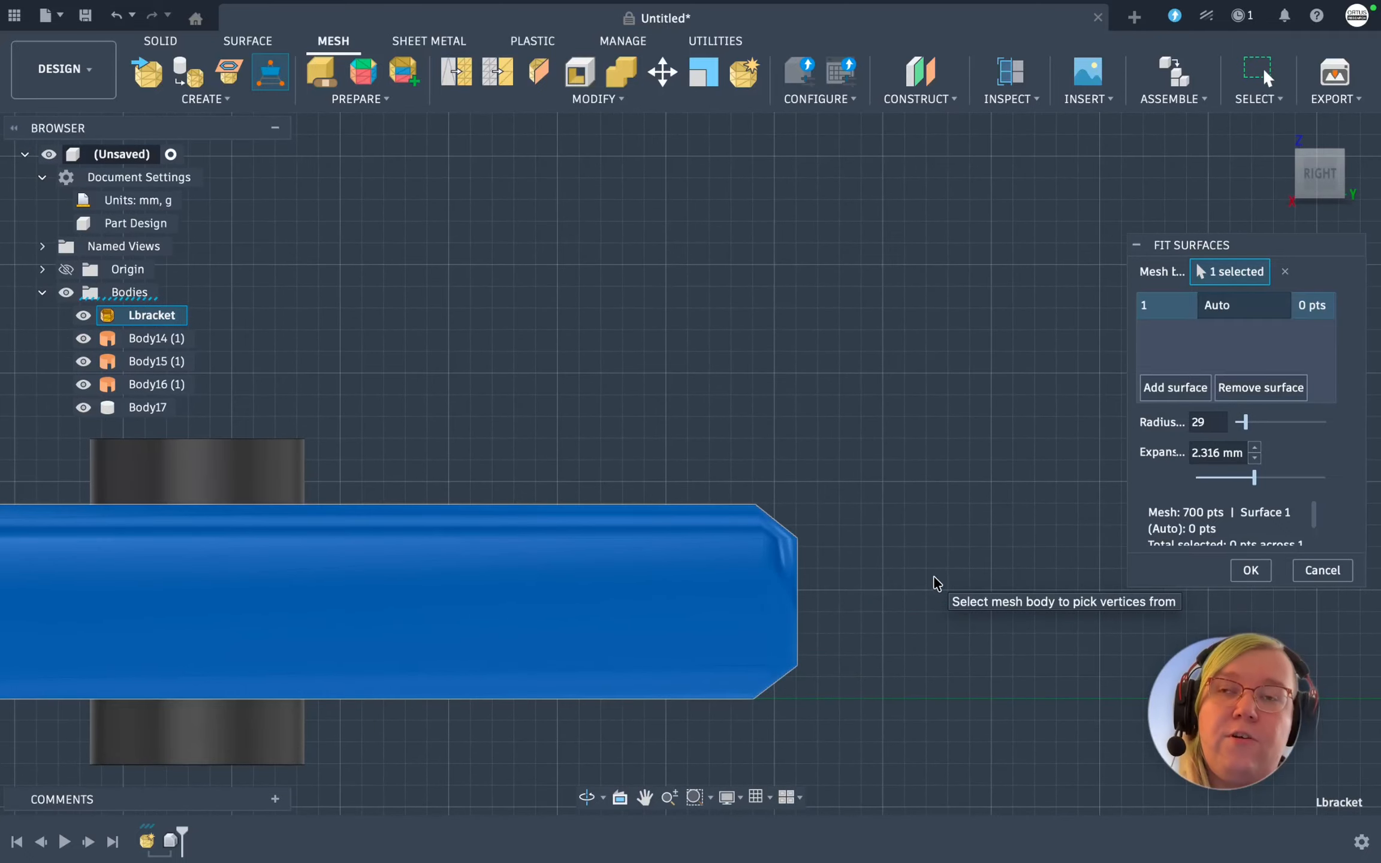
{"action": "scroll", "coordinate": [934, 577], "scroll_direction": "right", "scroll_amount": 3}
{"action": "scroll", "coordinate": [934, 576], "scroll_direction": "down", "scroll_amount": 1}
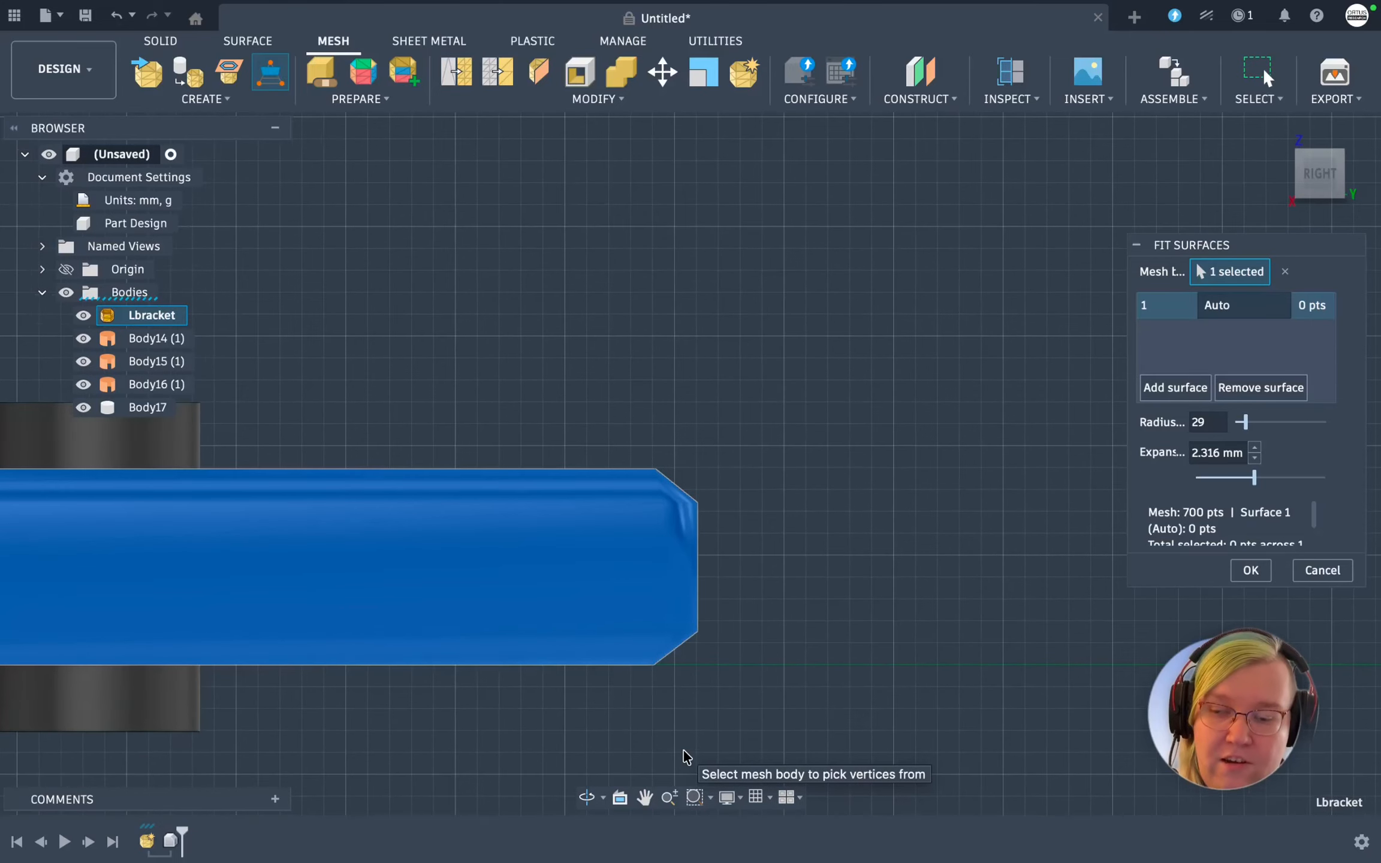
{"action": "scroll", "coordinate": [746, 514], "scroll_direction": "up", "scroll_amount": 3}
{"action": "left_click", "coordinate": [710, 713]}
{"action": "left_click", "coordinate": [700, 523]}
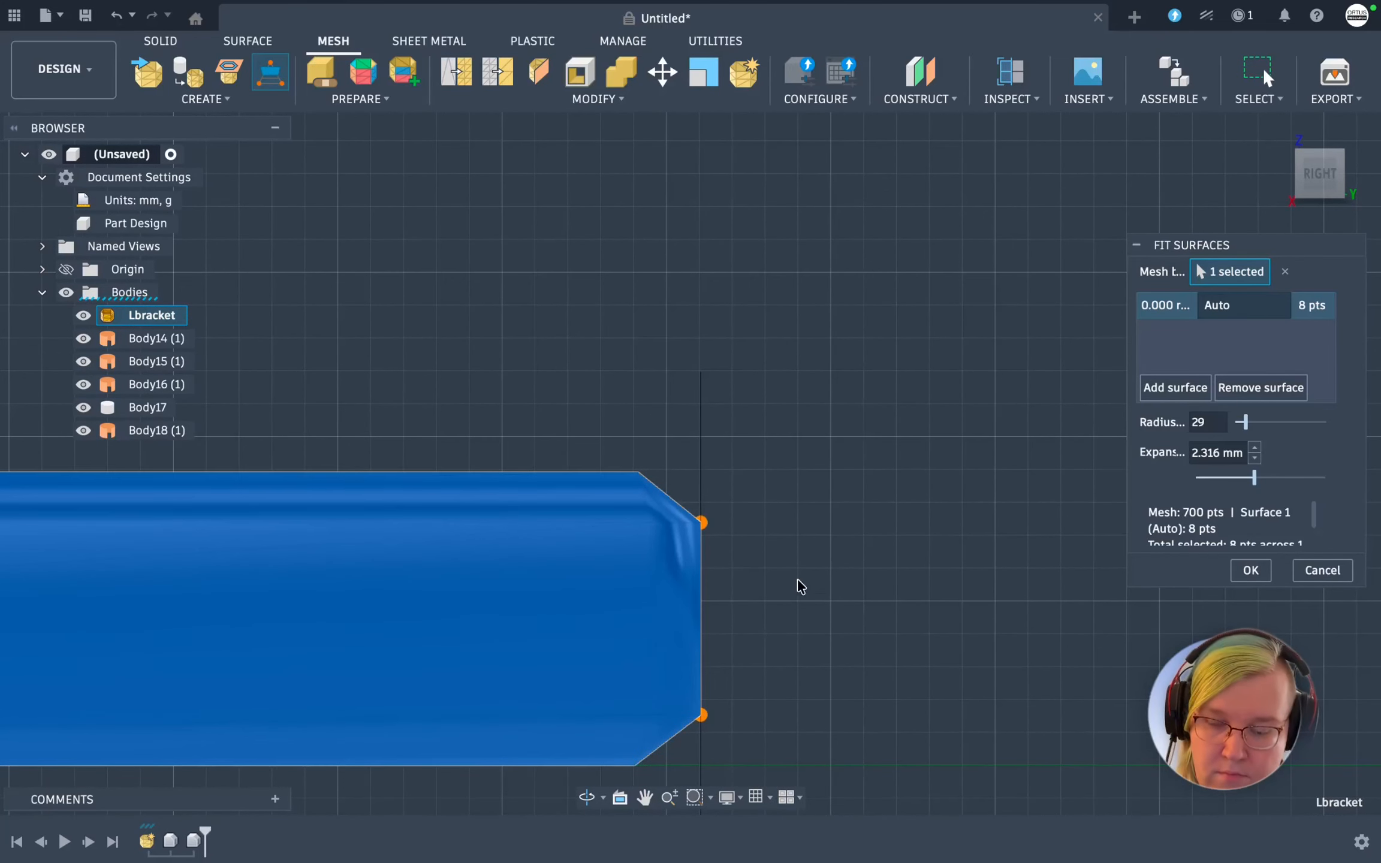
{"action": "left_click", "coordinate": [640, 472]}
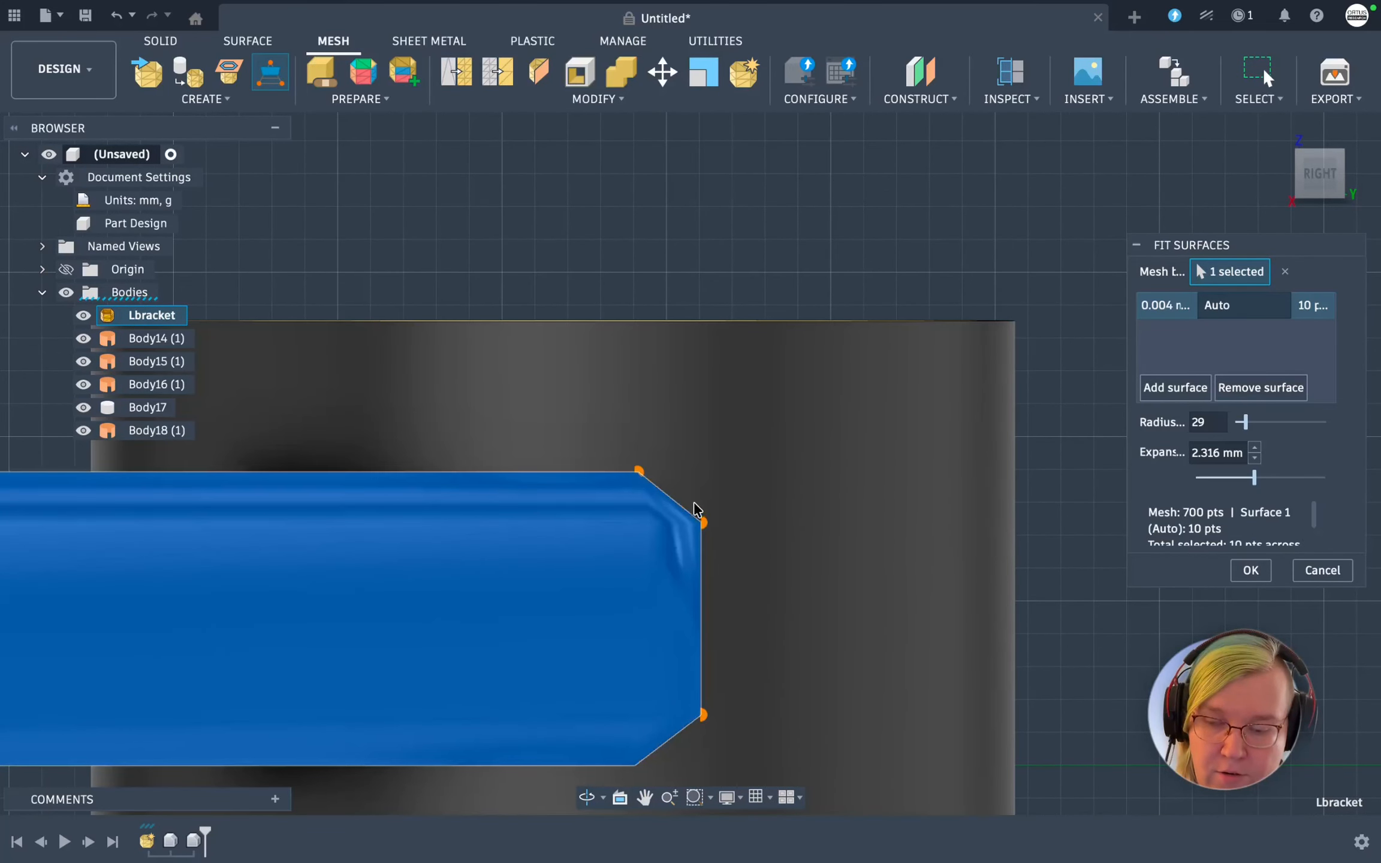
{"action": "left_click", "coordinate": [640, 470]}
Add a second Auto surface, set the radius to 47, and select the vertices of the horizontal leg's upper face
{"action": "left_click", "coordinate": [1175, 388]}
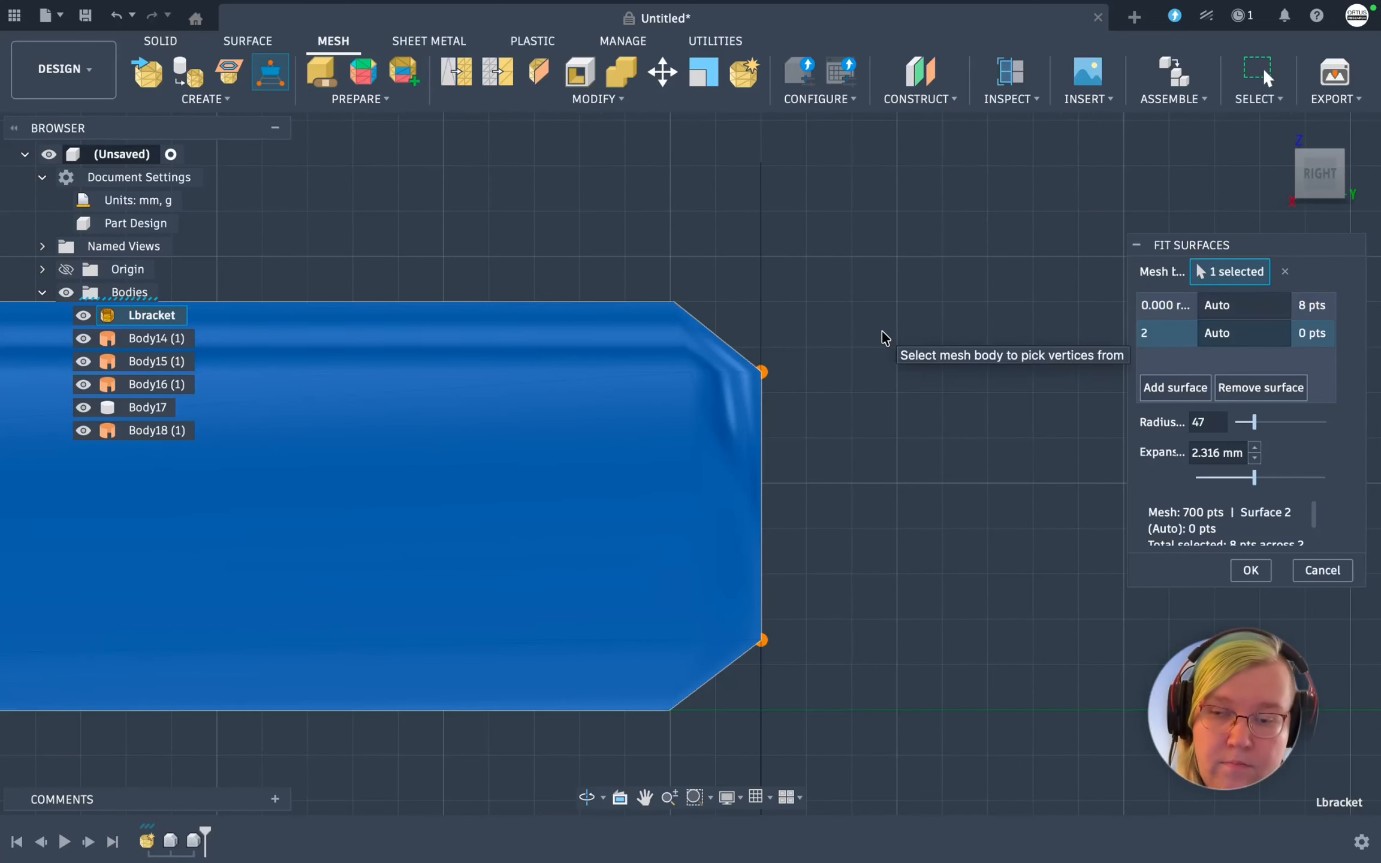
{"action": "left_click", "coordinate": [673, 301]}
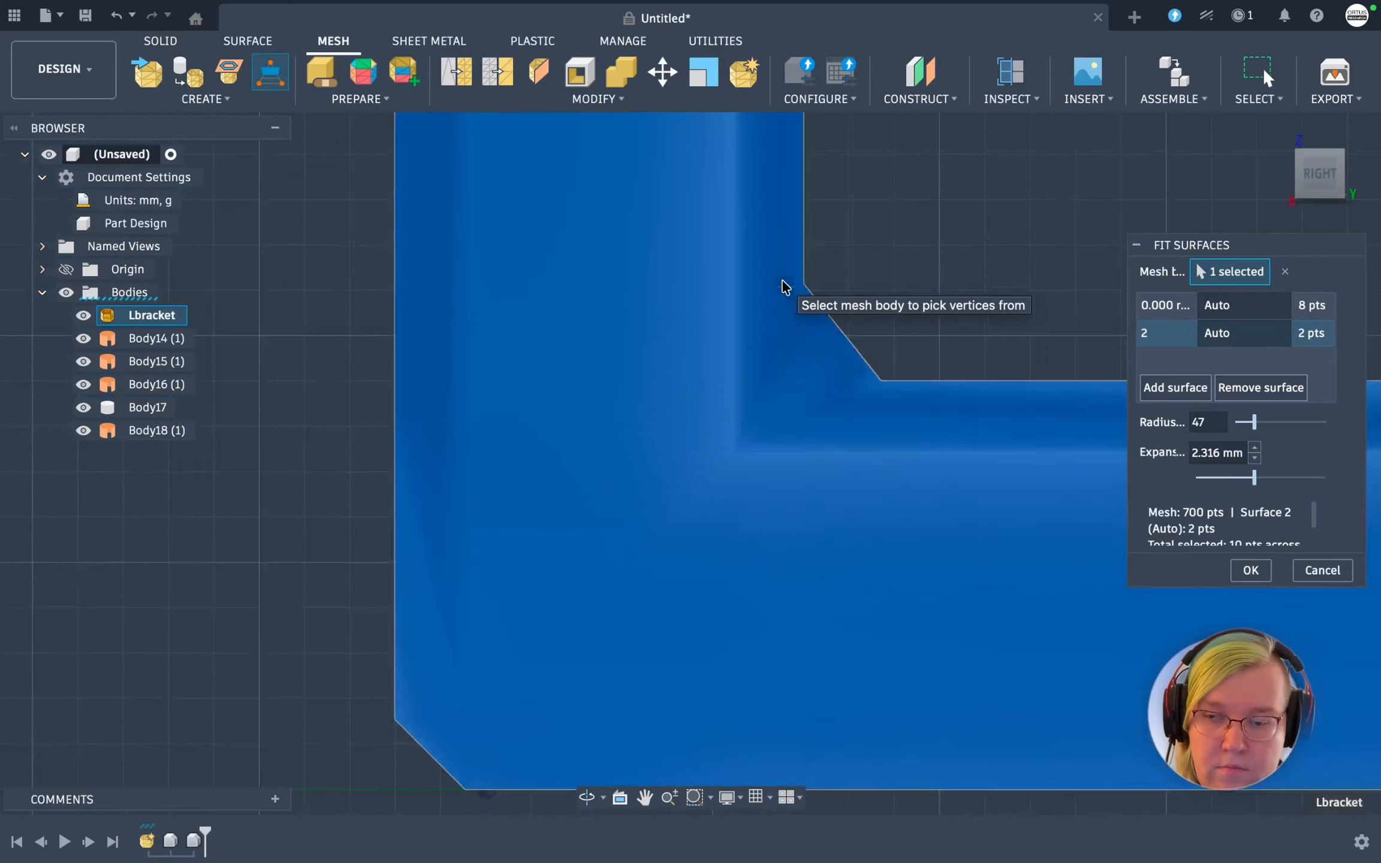
{"action": "middle_click_drag", "start_coordinate": [782, 279], "coordinate": [964, 440]}
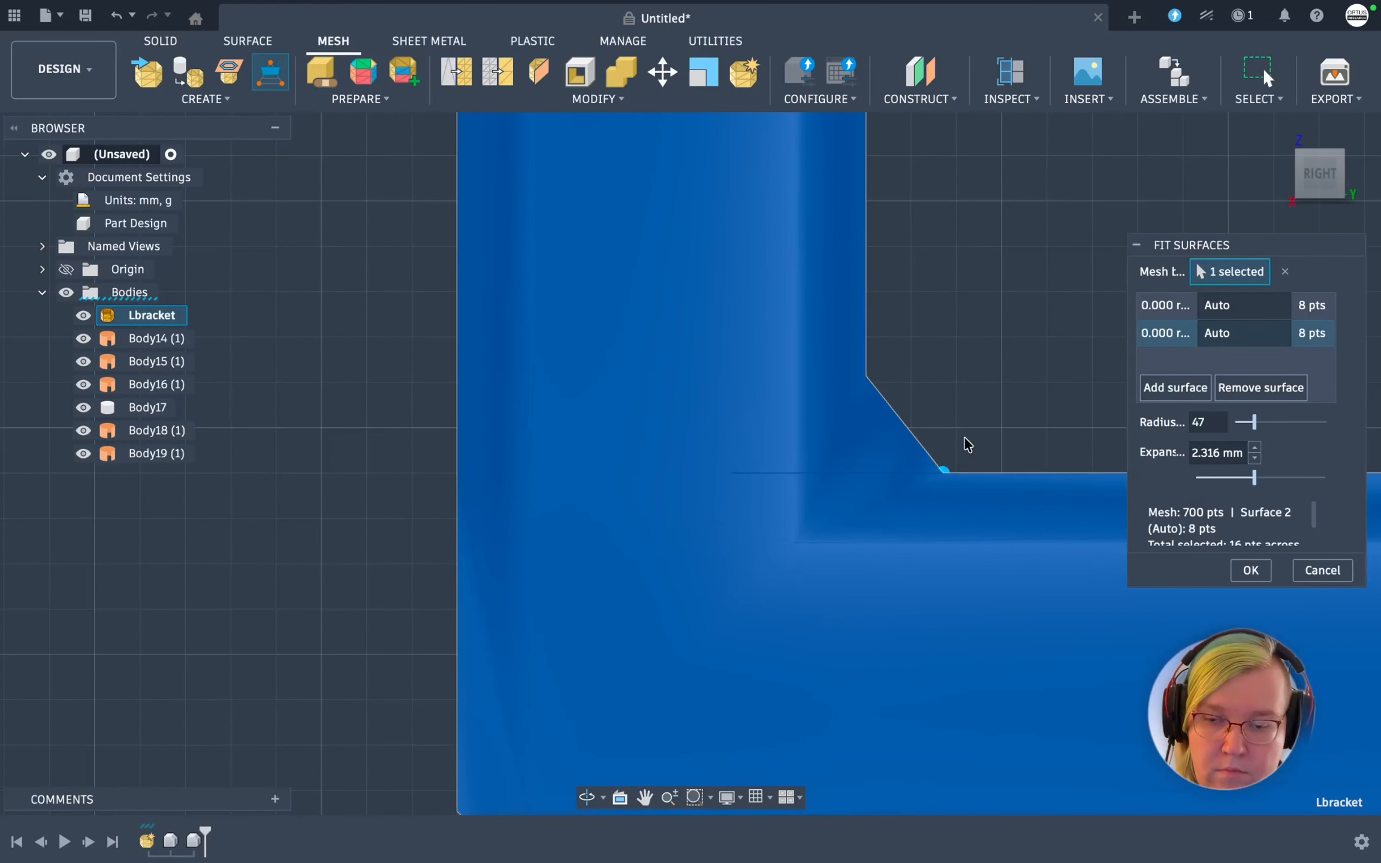
Add third and fourth Auto surfaces and select the vertices of the upright leg's inner face and its top end face
{"action": "left_click", "coordinate": [1175, 388]}
{"action": "left_click", "coordinate": [866, 376]}
{"action": "left_click", "coordinate": [944, 472]}
{"action": "middle_click_drag", "start_coordinate": [993, 217], "coordinate": [956, 348]}
{"action": "middle_click_drag", "start_coordinate": [965, 150], "coordinate": [902, 330]}
{"action": "middle_click_drag", "start_coordinate": [804, 132], "coordinate": [765, 216]}
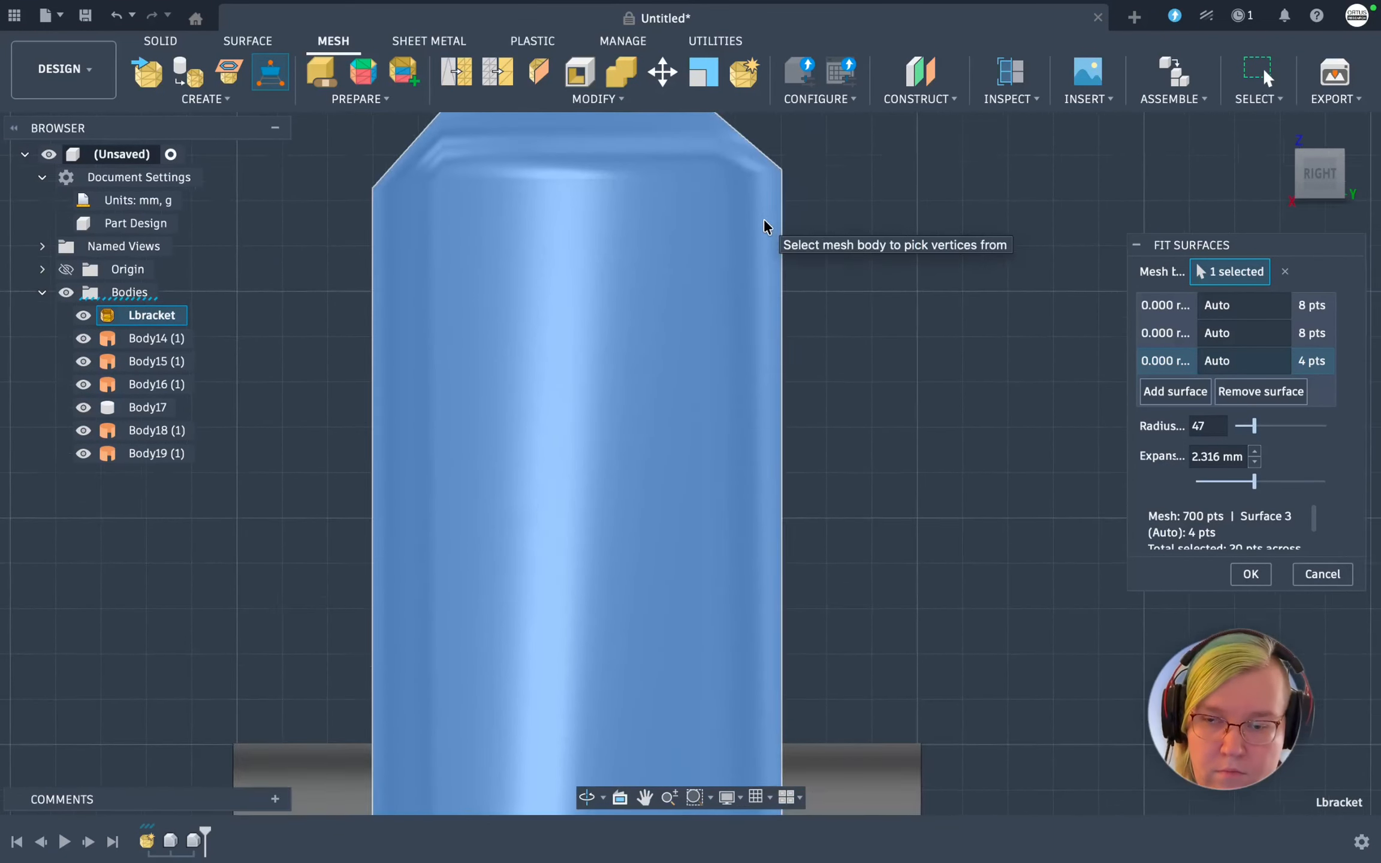
{"action": "middle_click_drag", "start_coordinate": [768, 222], "coordinate": [734, 315]}
{"action": "left_click", "coordinate": [732, 315]}
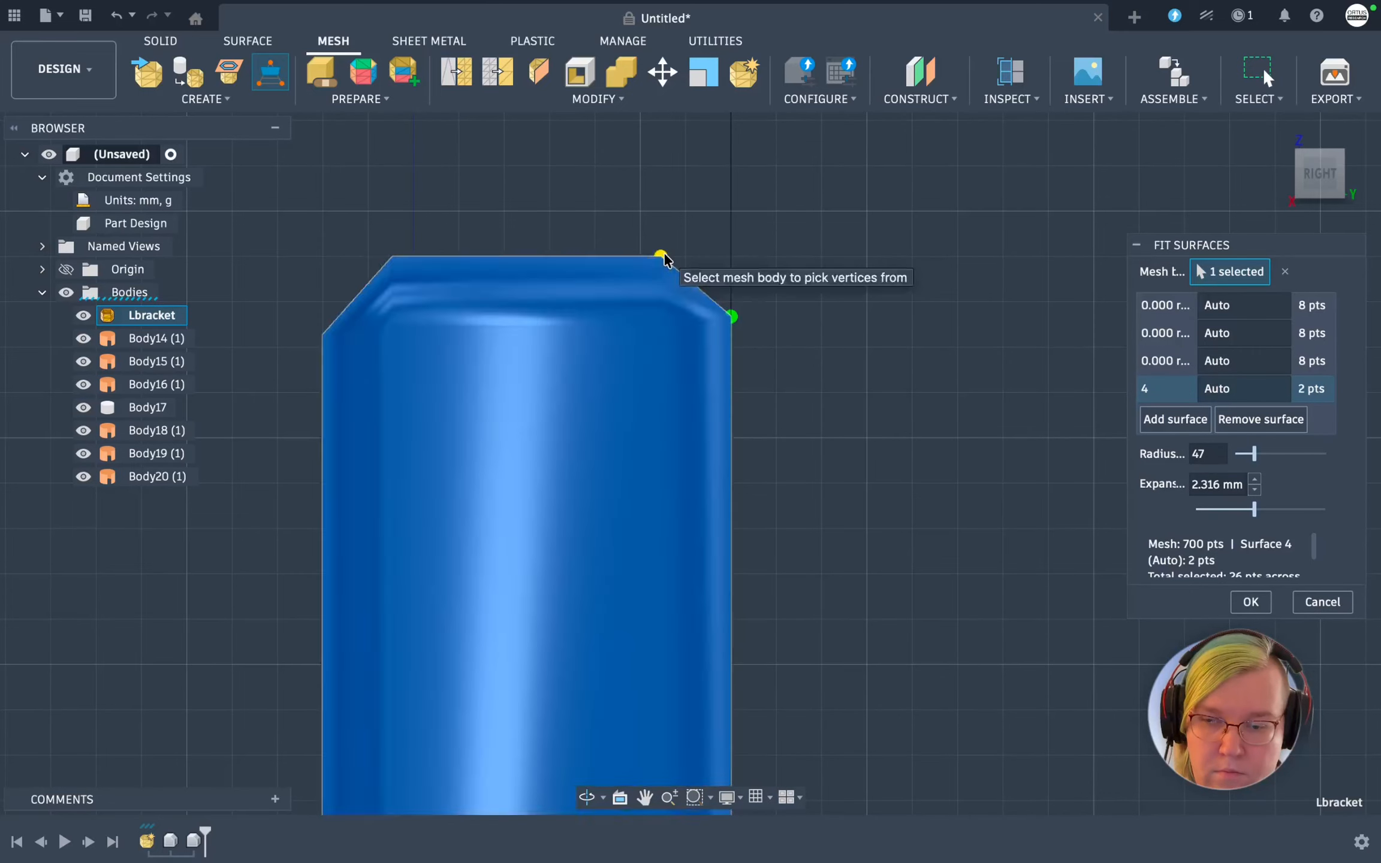
{"action": "left_click", "coordinate": [660, 255]}
{"action": "left_click", "coordinate": [391, 256]}
Add fifth and sixth Auto surfaces and select the vertices of the upright leg's outer face and the horizontal leg's underside
{"action": "left_click", "coordinate": [321, 333]}
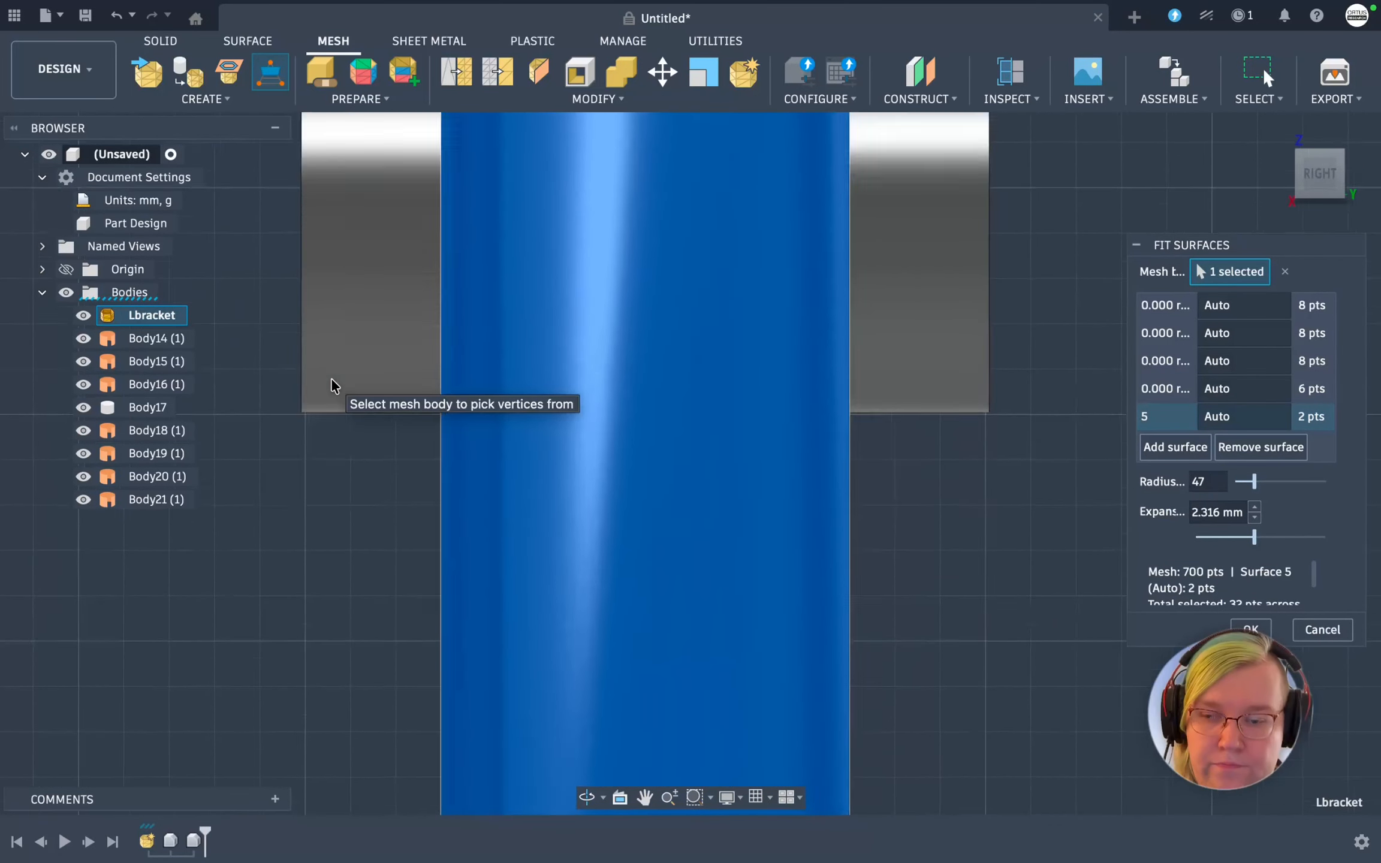
{"action": "scroll", "coordinate": [332, 378], "scroll_direction": "up", "scroll_amount": 5}
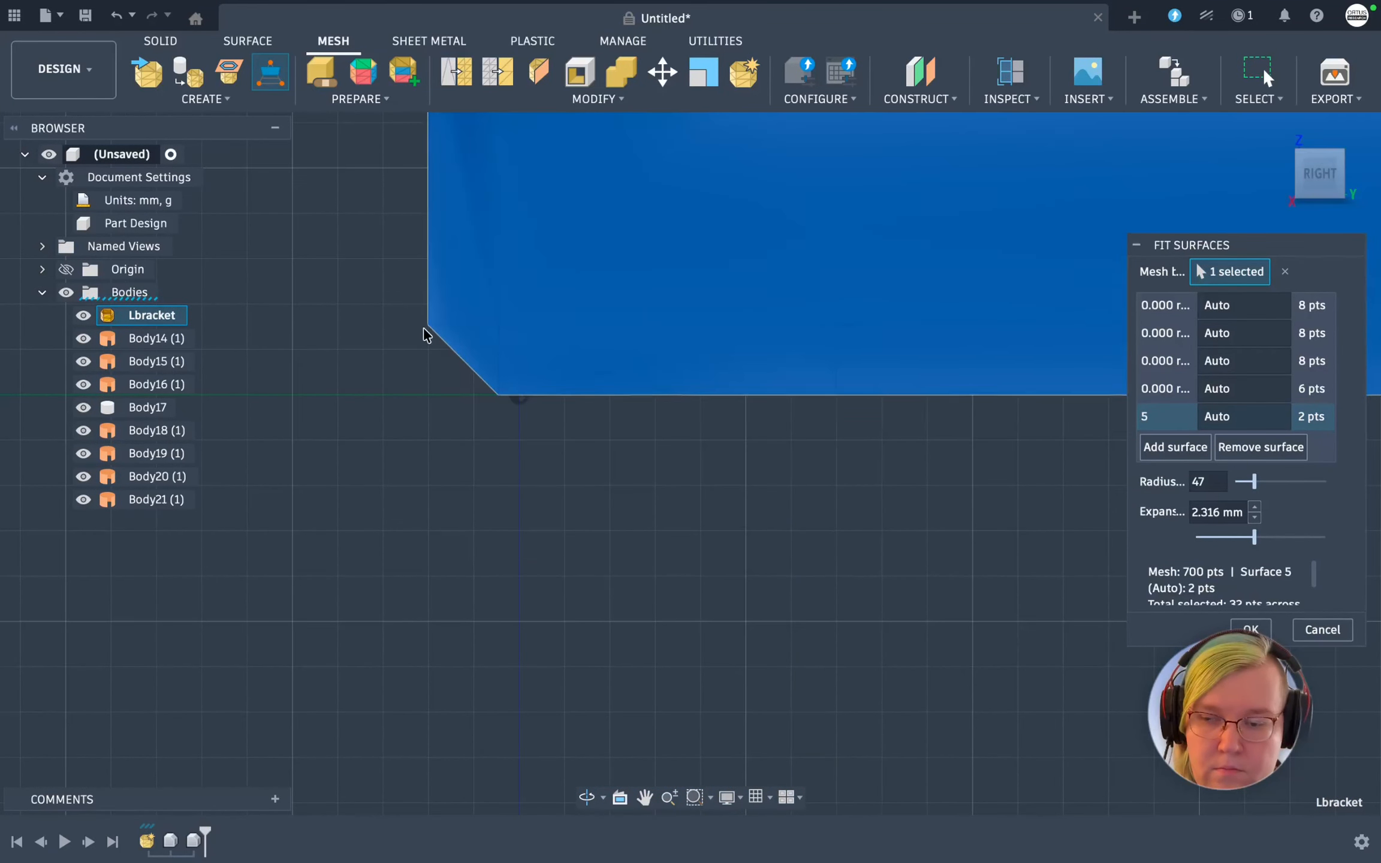
{"action": "left_click", "coordinate": [425, 326]}
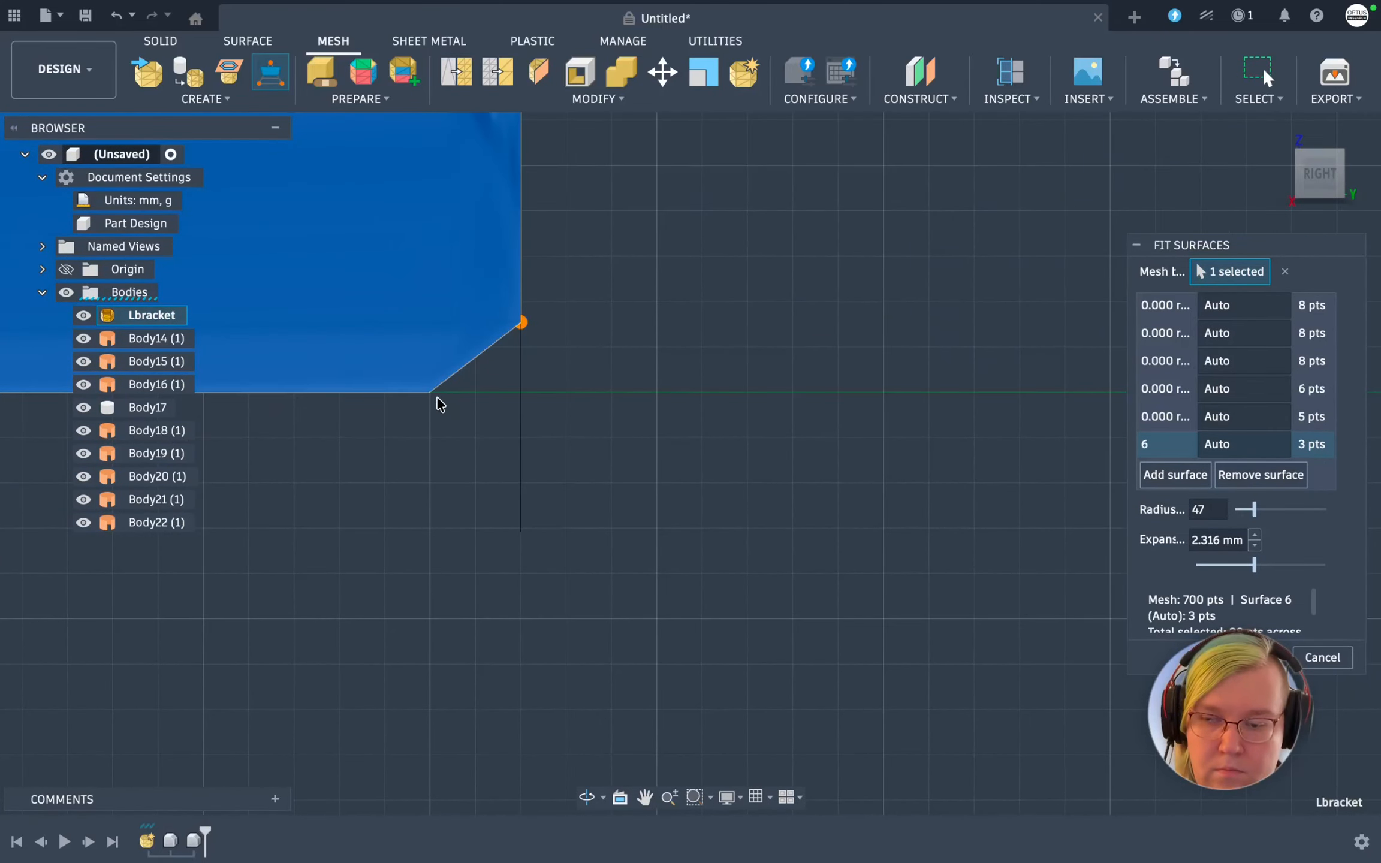
{"action": "left_click", "coordinate": [432, 394]}
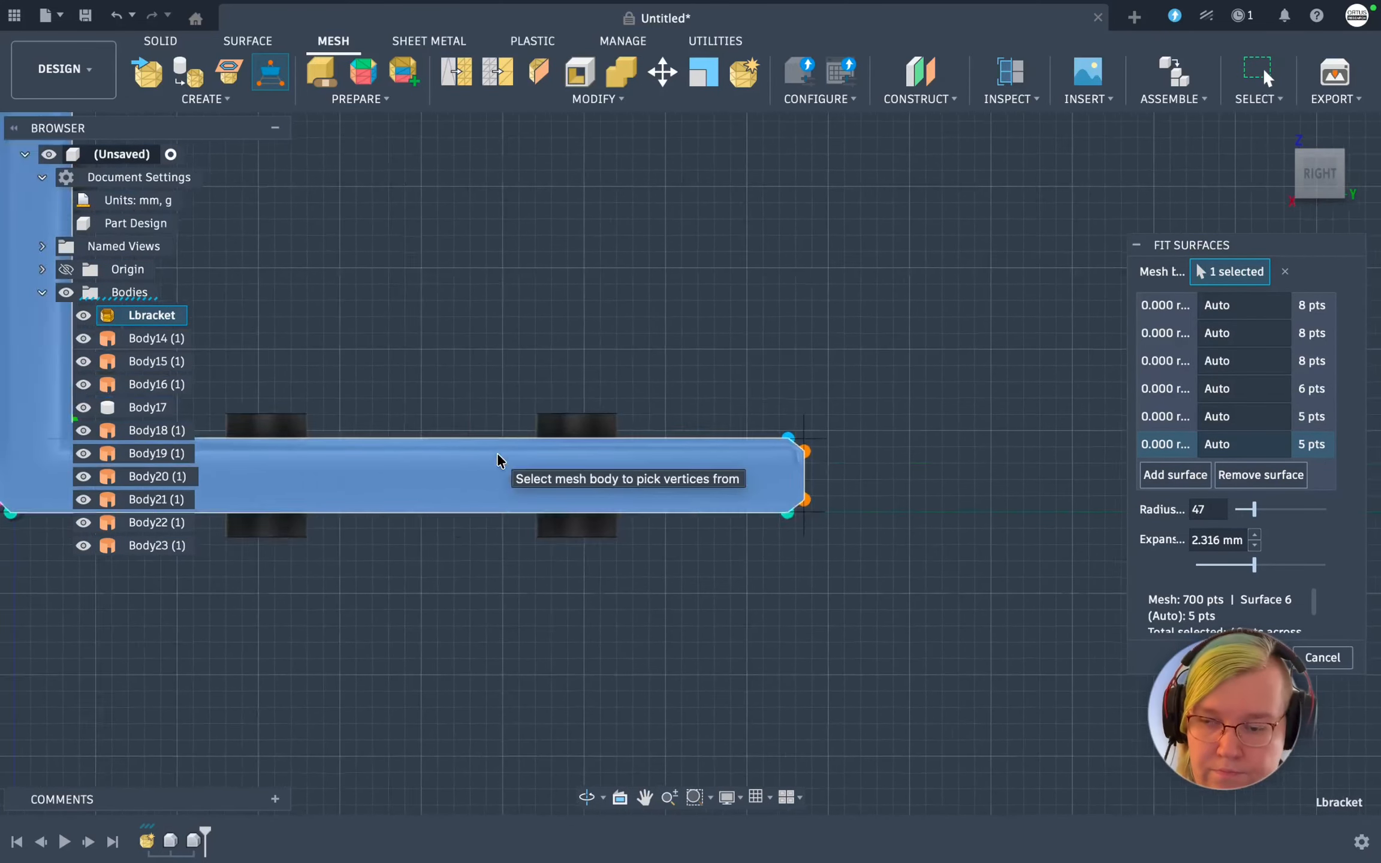
Add a seventh Auto surface and select vertices of the bracket's right side face near its lower and upper corners
{"action": "scroll", "coordinate": [519, 447], "scroll_direction": "left", "scroll_amount": 5}
{"action": "scroll", "coordinate": [519, 448], "scroll_direction": "right", "scroll_amount": 5, "text": "shift"}
{"action": "scroll", "coordinate": [684, 383], "scroll_direction": "up", "scroll_amount": 4}
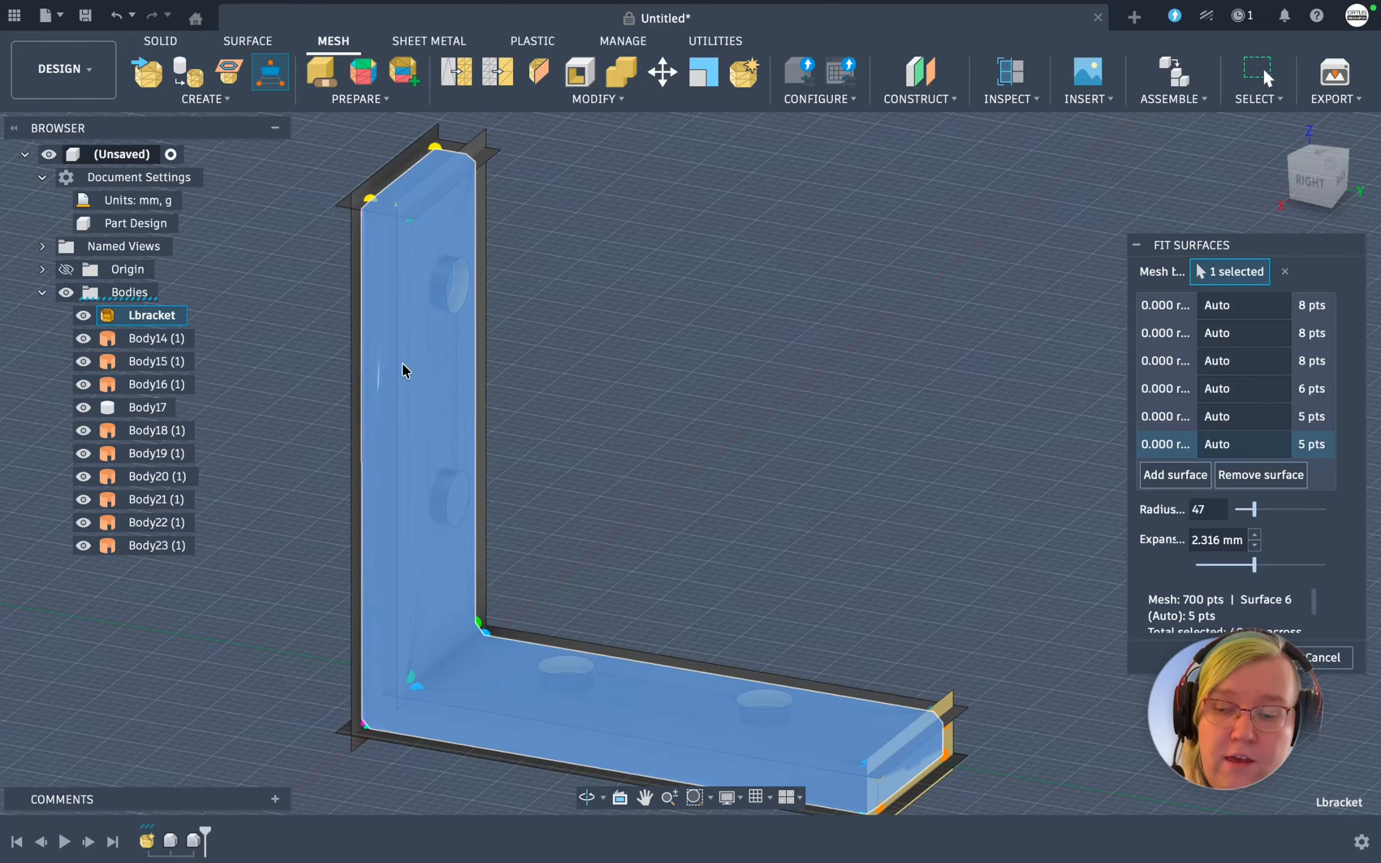
{"action": "left_click", "coordinate": [1341, 179]}
{"action": "scroll", "coordinate": [570, 629], "scroll_direction": "up", "scroll_amount": 10}
{"action": "scroll", "coordinate": [617, 584], "scroll_direction": "up", "scroll_amount": 1}
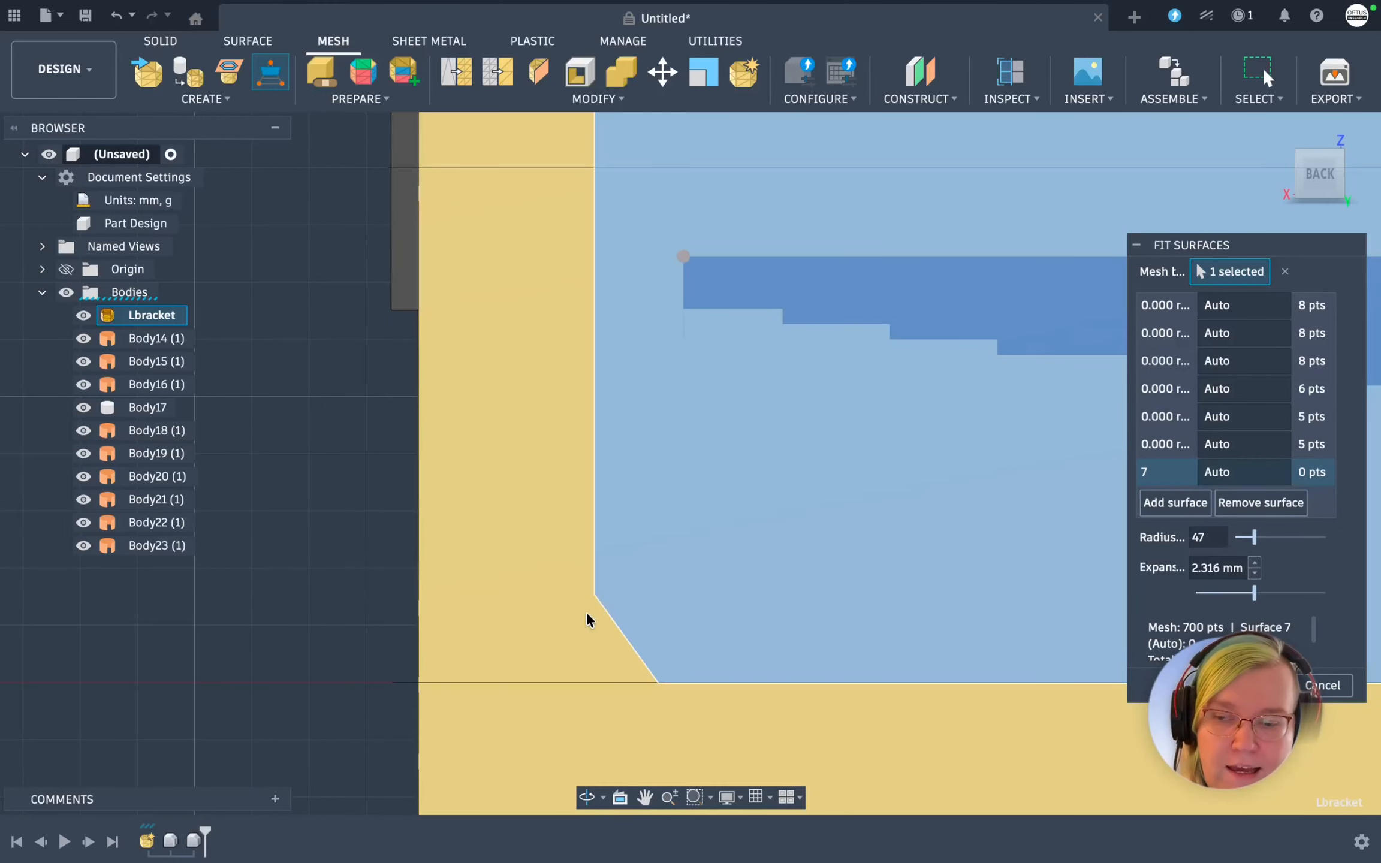
{"action": "left_click", "coordinate": [590, 596]}
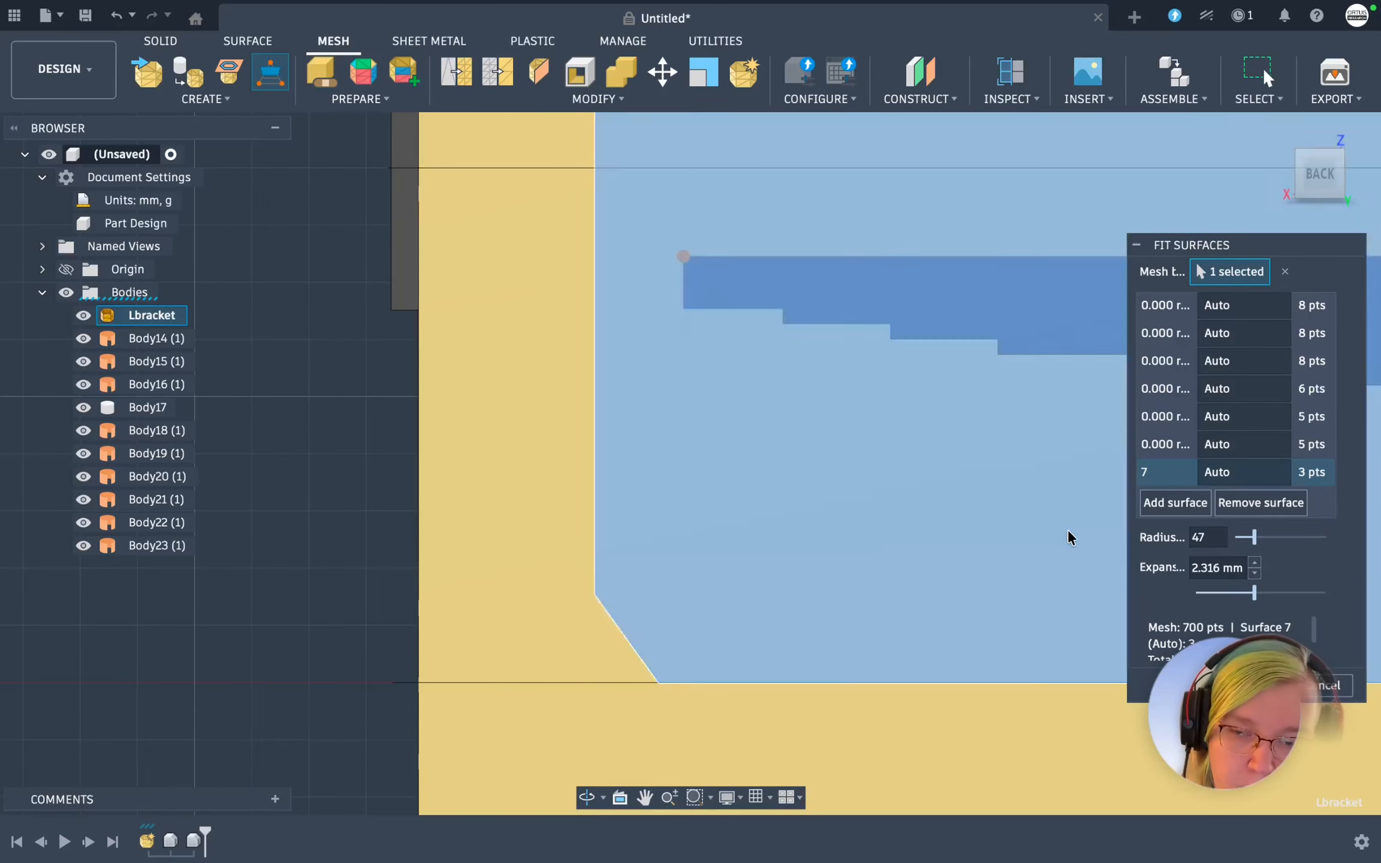
{"action": "scroll", "coordinate": [578, 337], "scroll_direction": "up", "scroll_amount": 5}
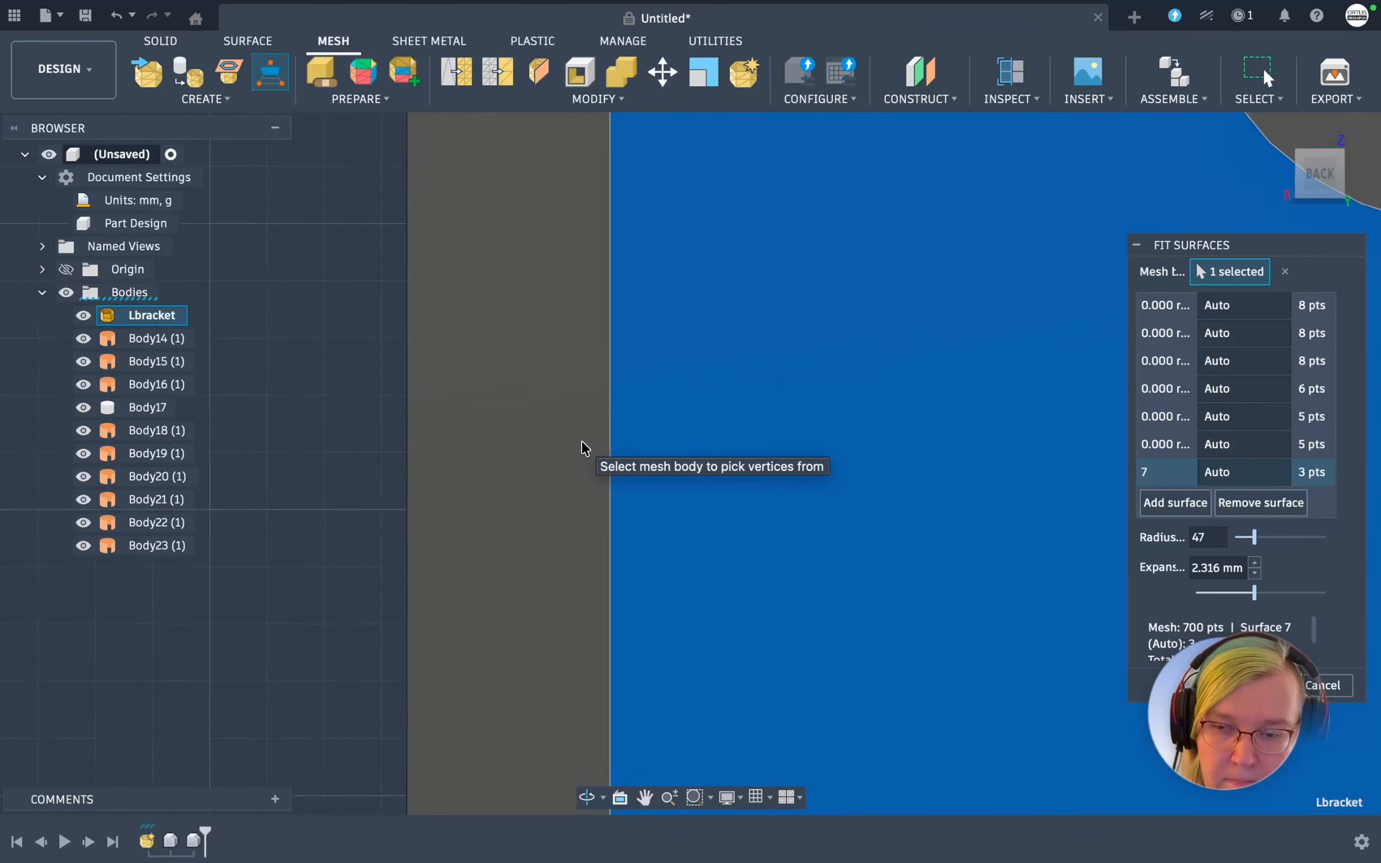
{"action": "scroll", "coordinate": [580, 439], "scroll_direction": "up", "scroll_amount": 15}
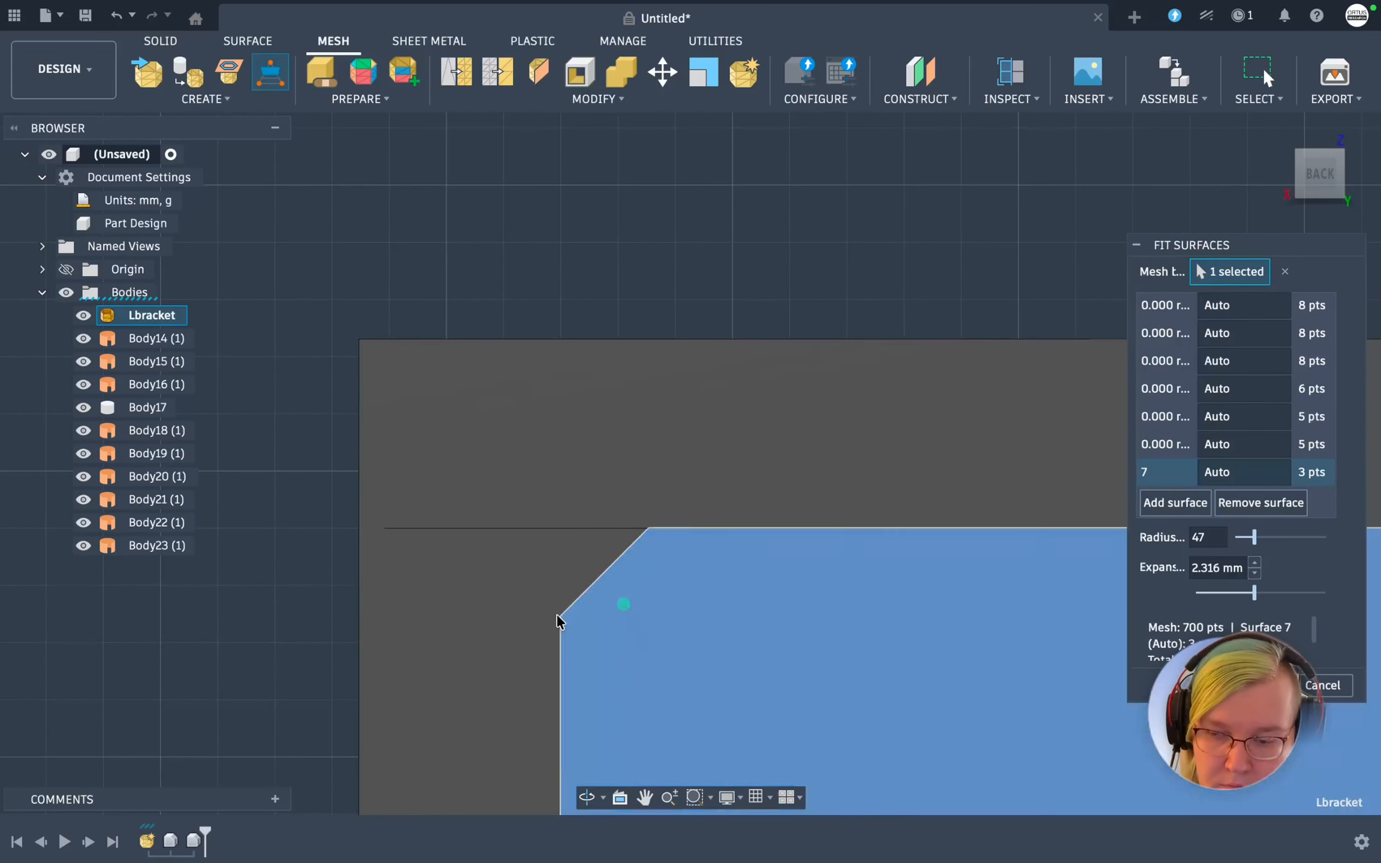
{"action": "left_click", "coordinate": [557, 613]}
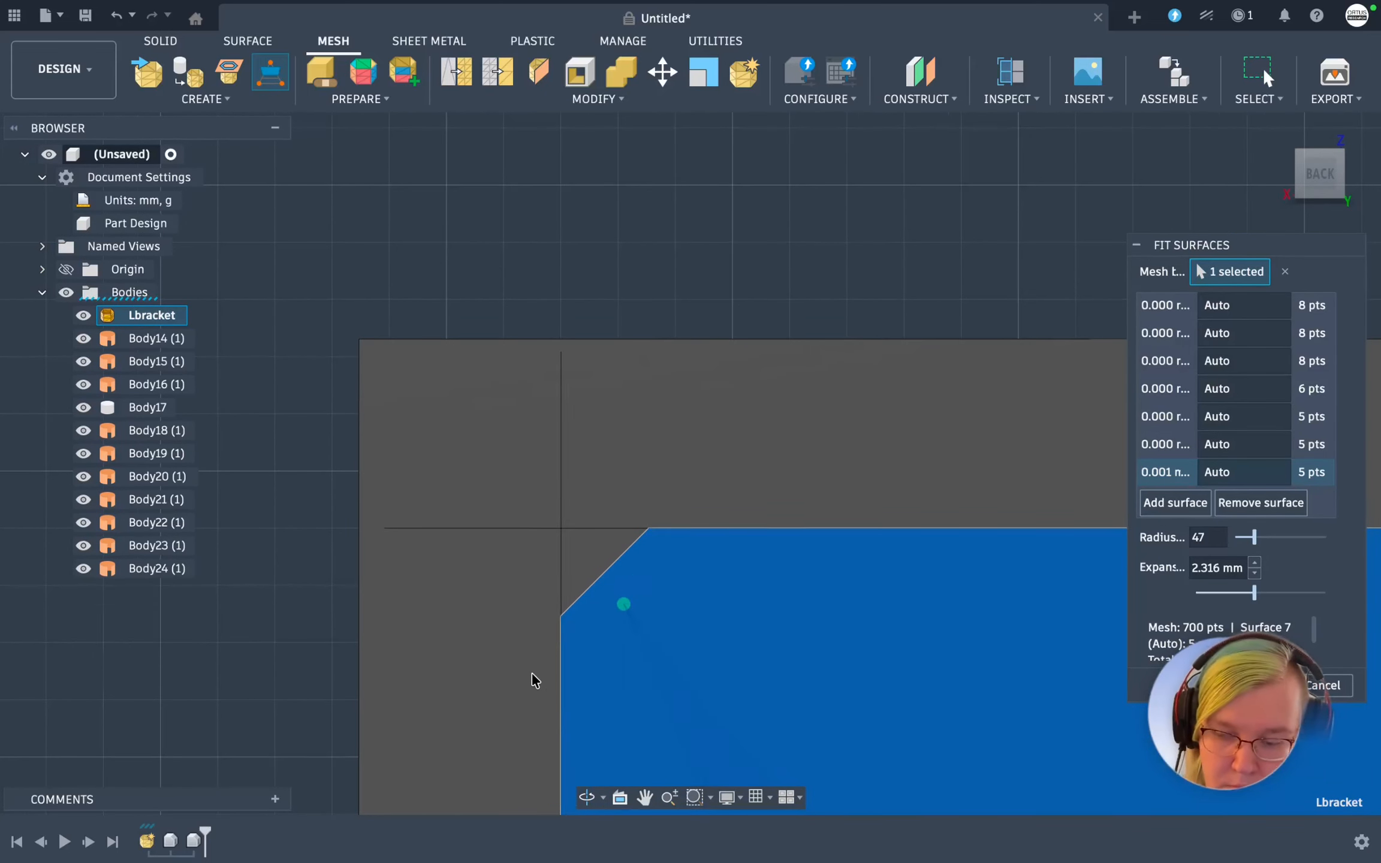
Set the expansion to 0.441 mm and add another vertex near the horizontal leg's end to the right side face's surface
{"action": "scroll", "coordinate": [532, 674], "scroll_direction": "down", "scroll_amount": 15}
{"action": "scroll", "coordinate": [883, 598], "scroll_direction": "up", "scroll_amount": 5, "text": "shift"}
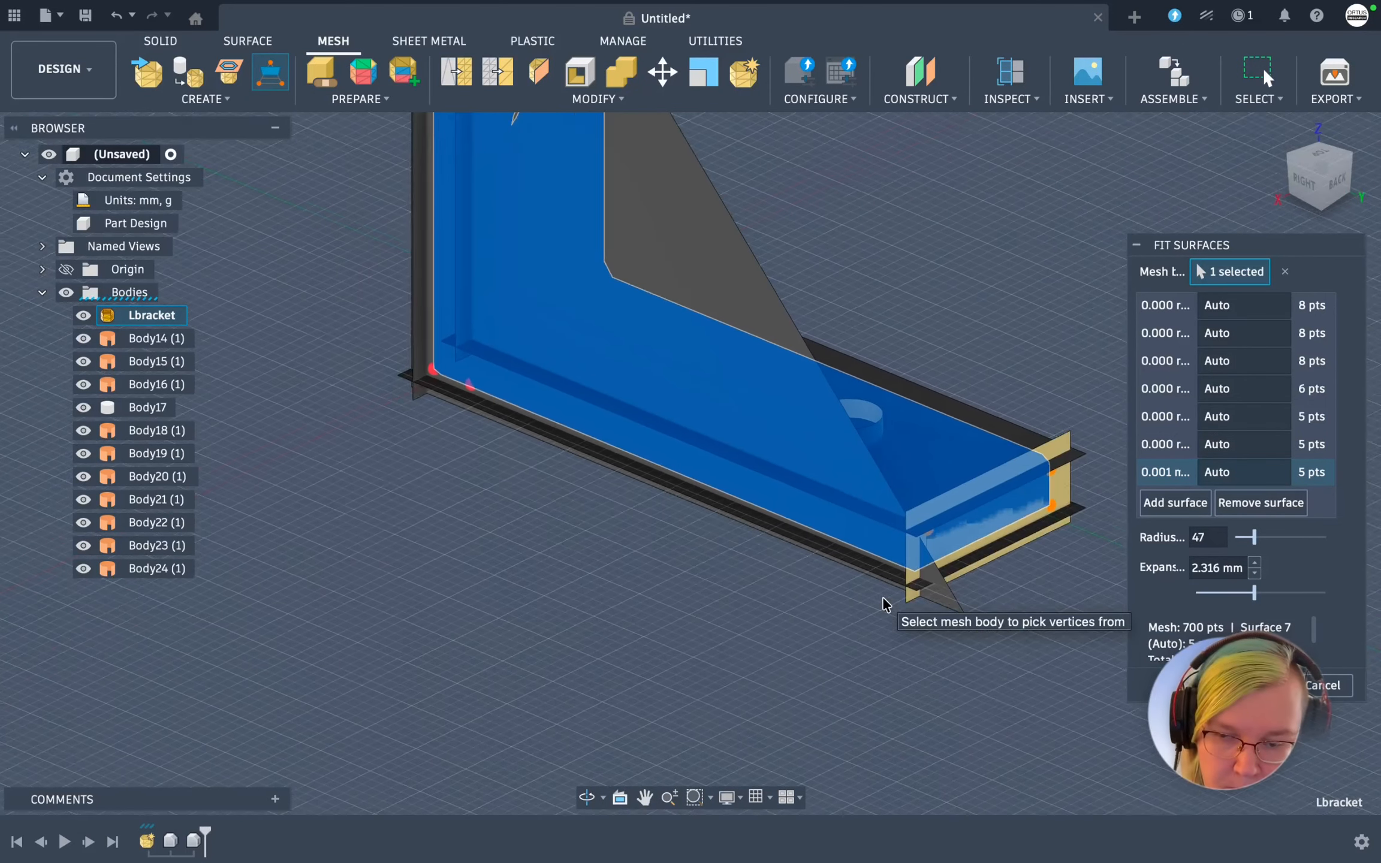
{"action": "scroll", "coordinate": [834, 762], "scroll_direction": "up", "scroll_amount": 3}
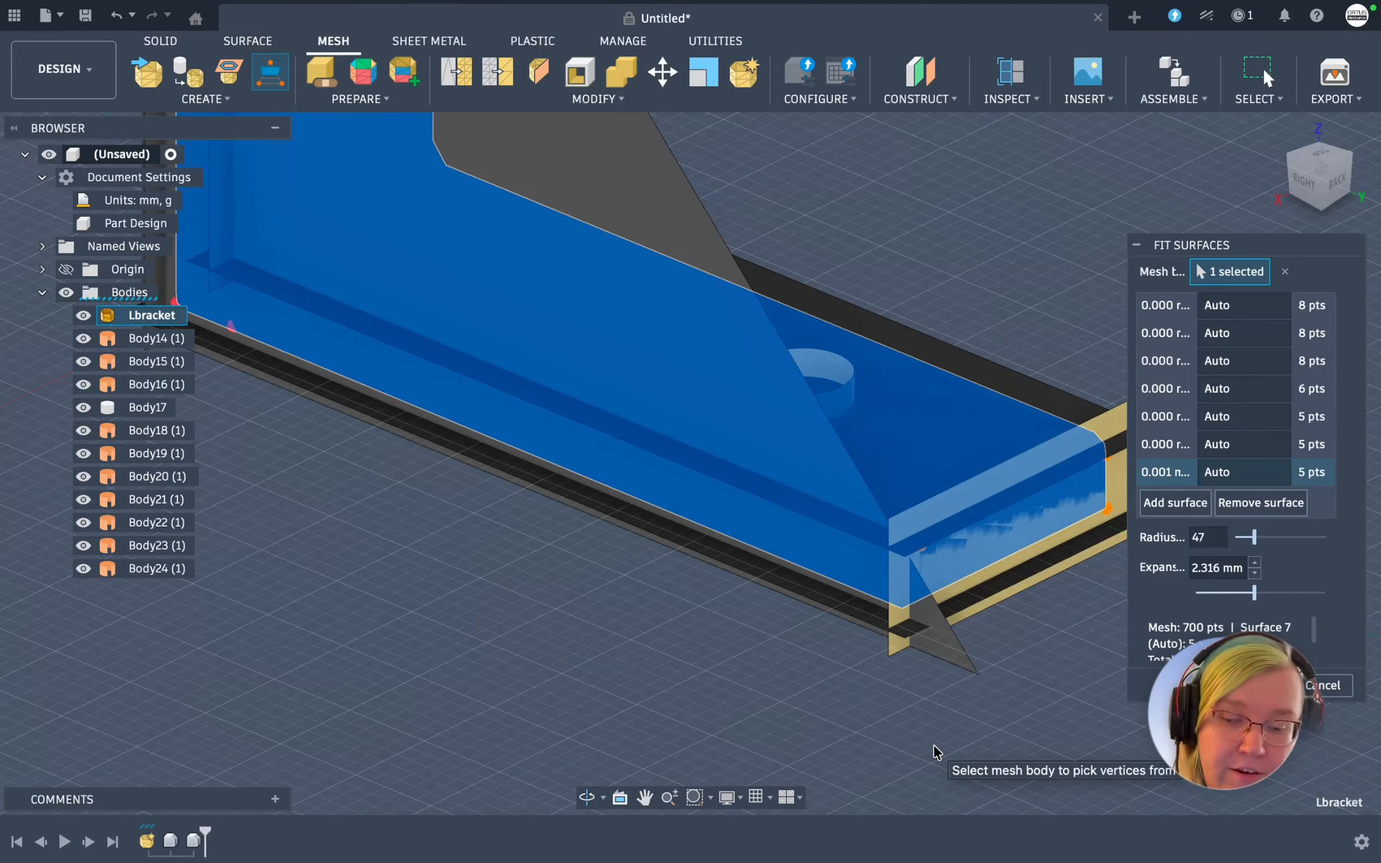
{"action": "scroll", "coordinate": [833, 703], "scroll_direction": "up", "scroll_amount": 3}
{"action": "middle_click_drag", "start_coordinate": [833, 703], "coordinate": [979, 278], "text": "shift"}
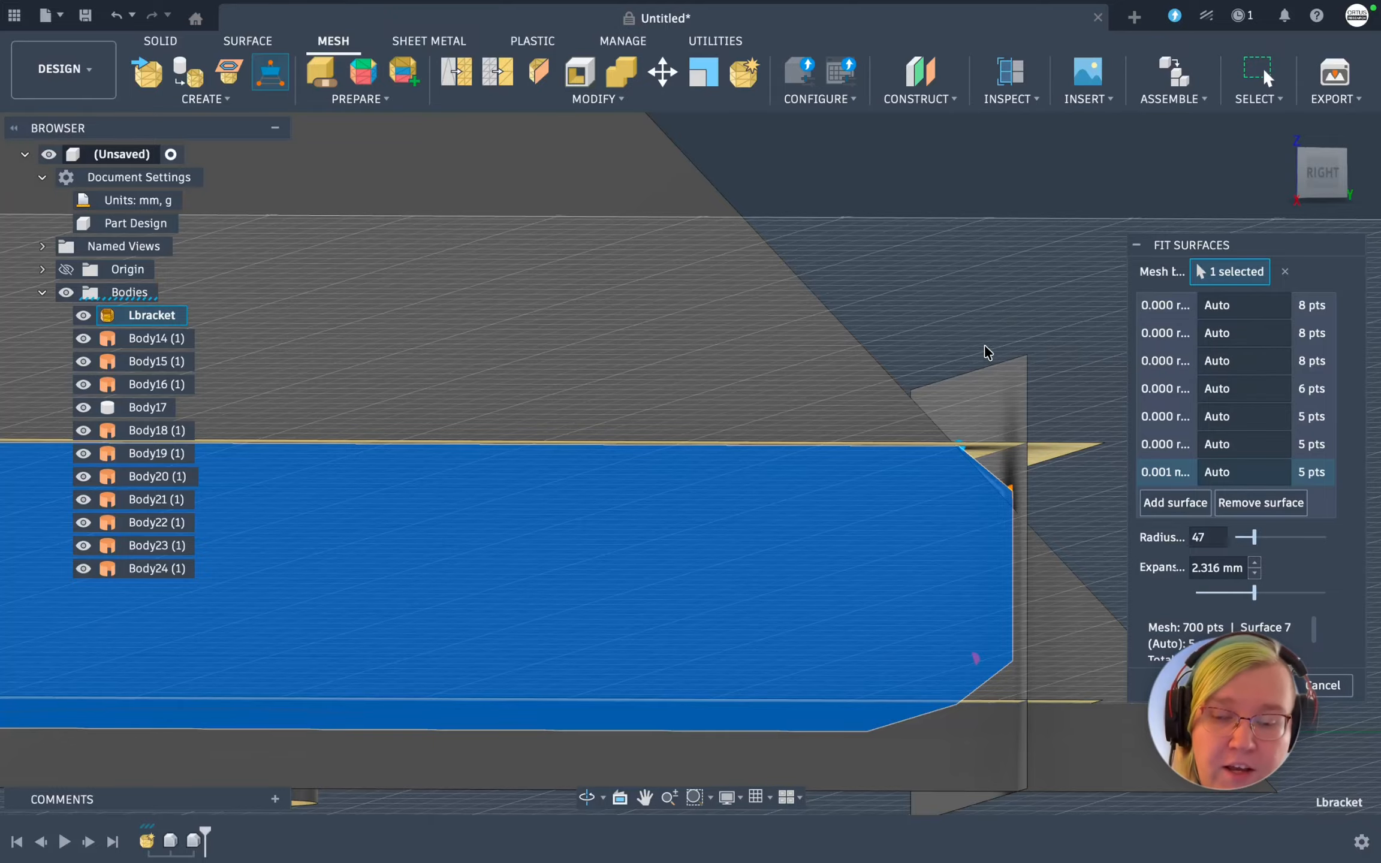
{"action": "middle_click_drag", "start_coordinate": [937, 455], "coordinate": [860, 440]}
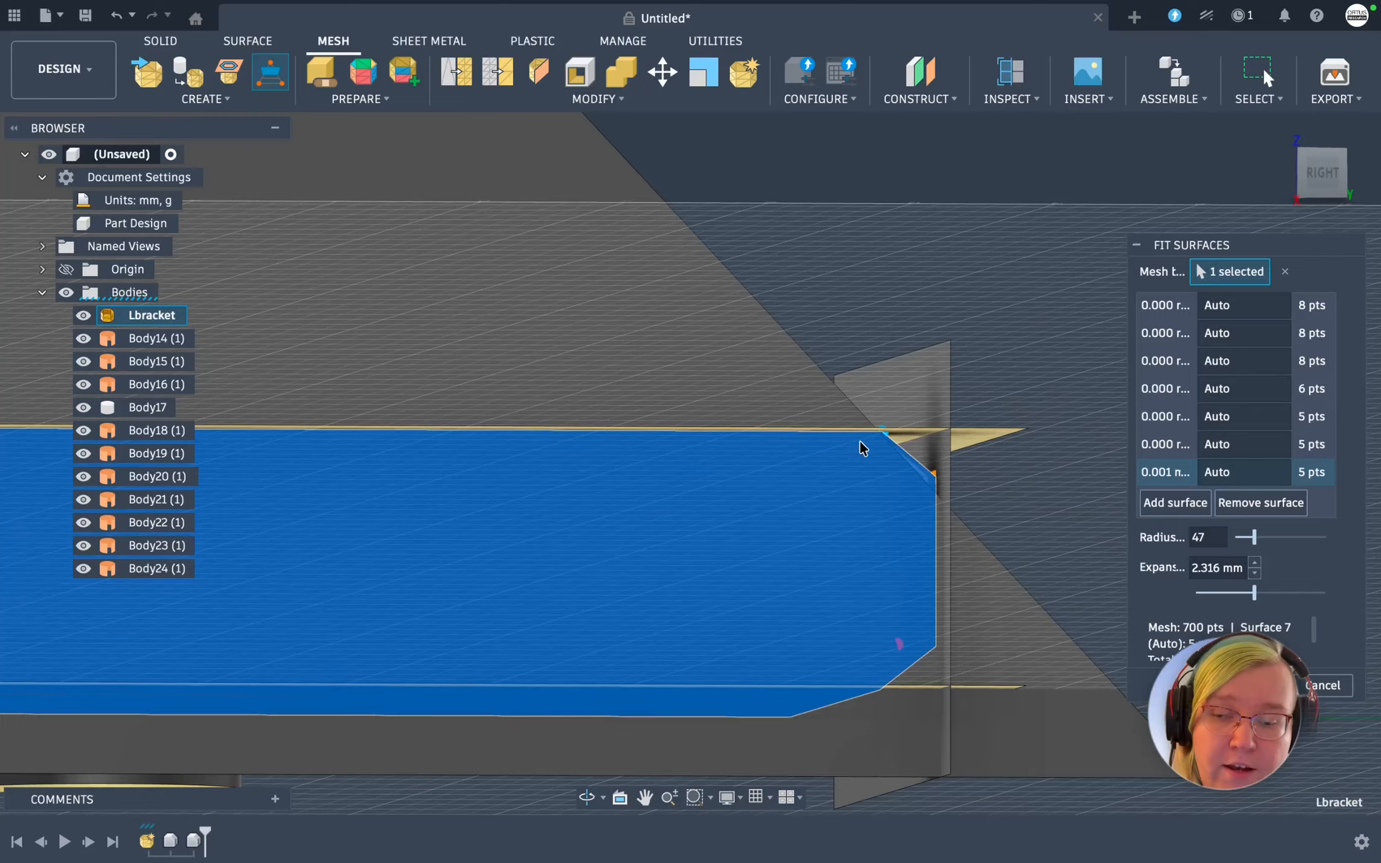
{"action": "scroll", "coordinate": [915, 446], "scroll_direction": "up", "scroll_amount": 5}
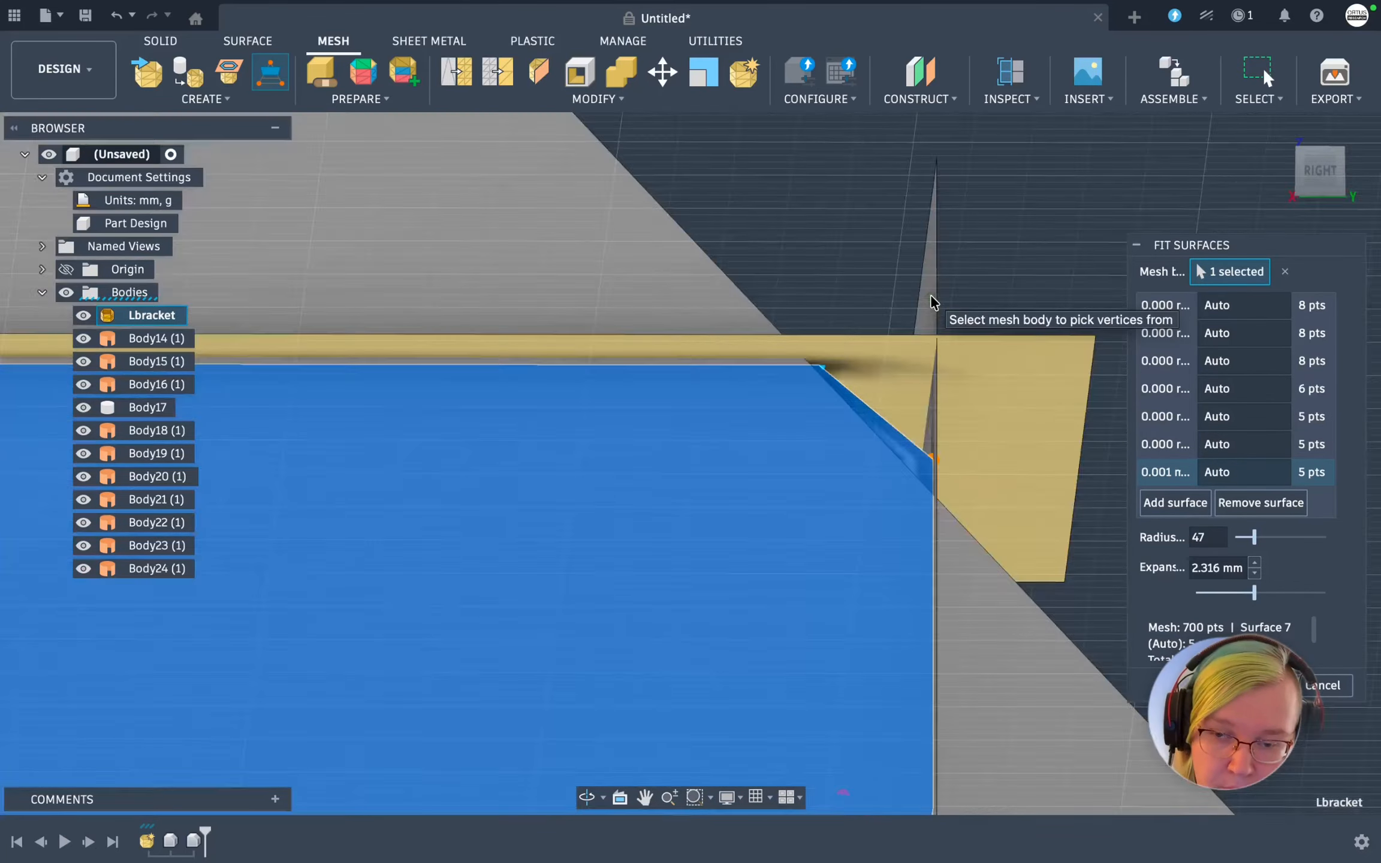
{"action": "scroll", "coordinate": [930, 296], "scroll_direction": "up", "scroll_amount": 5, "text": "shift"}
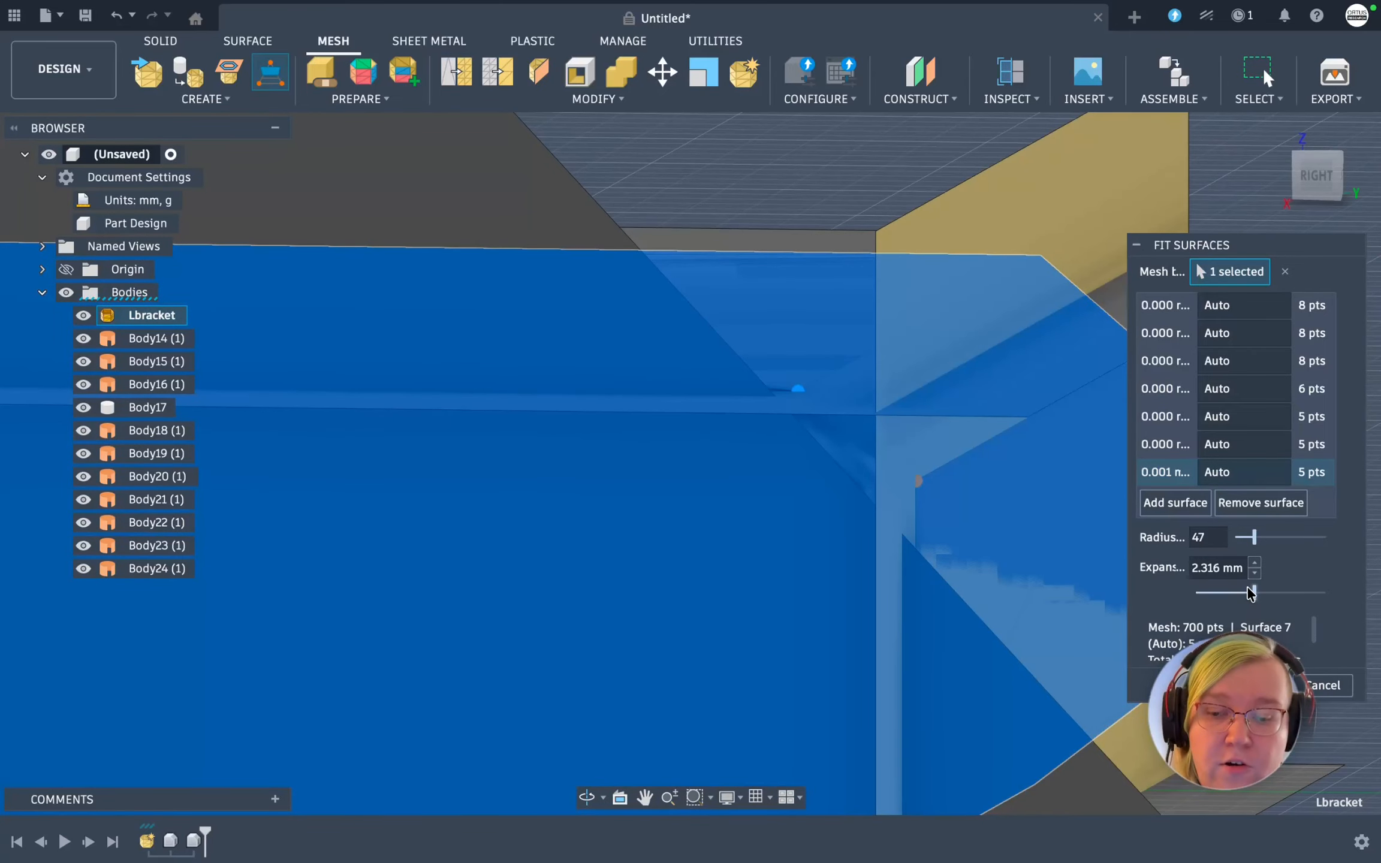
{"action": "left_click_drag", "start_coordinate": [1248, 587], "coordinate": [1202, 603]}
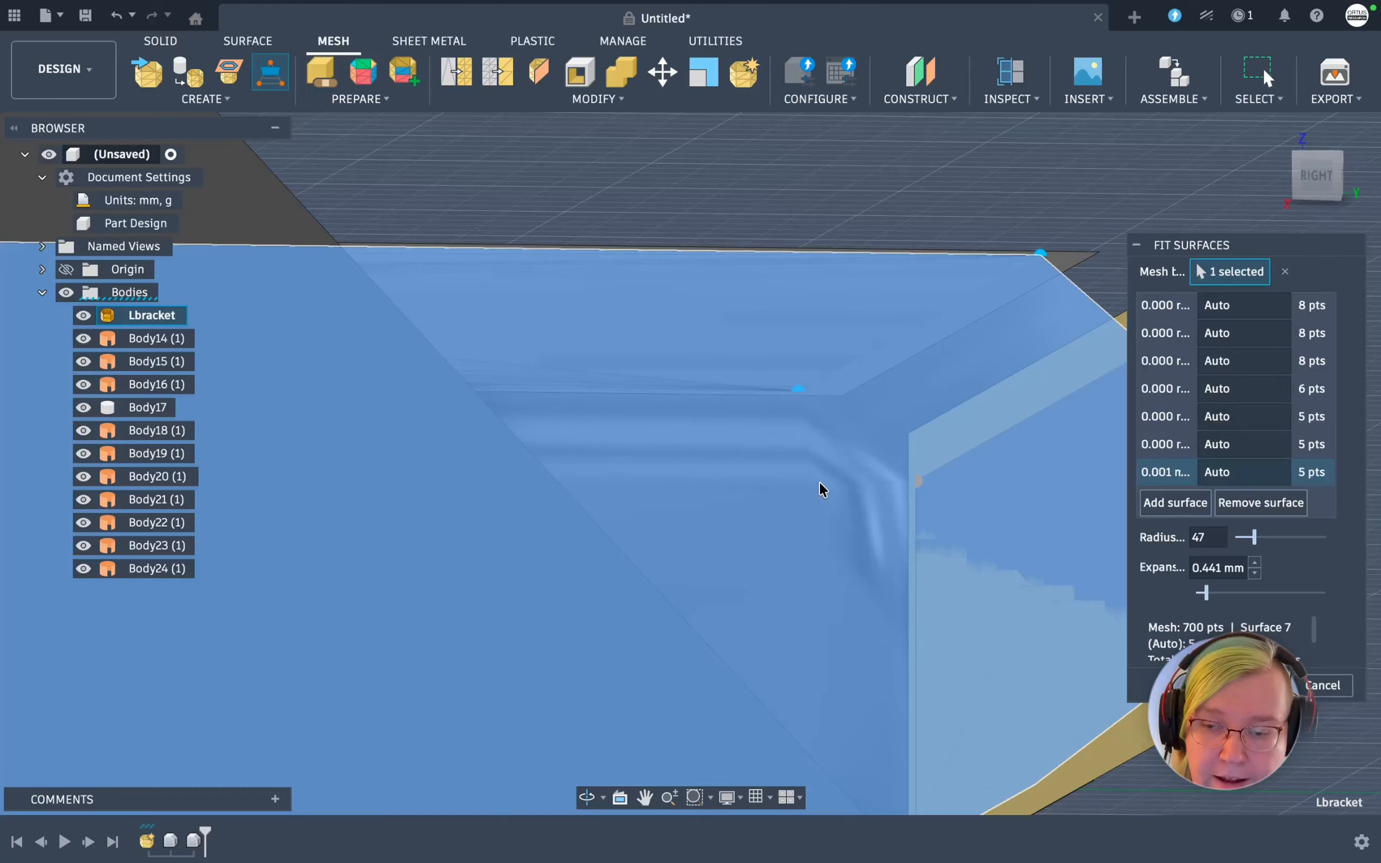
{"action": "left_click", "coordinate": [818, 481]}
Add an eighth Auto surface and select vertices of the bracket's left side face near its corners
{"action": "scroll", "coordinate": [830, 453], "scroll_direction": "down", "scroll_amount": 12}
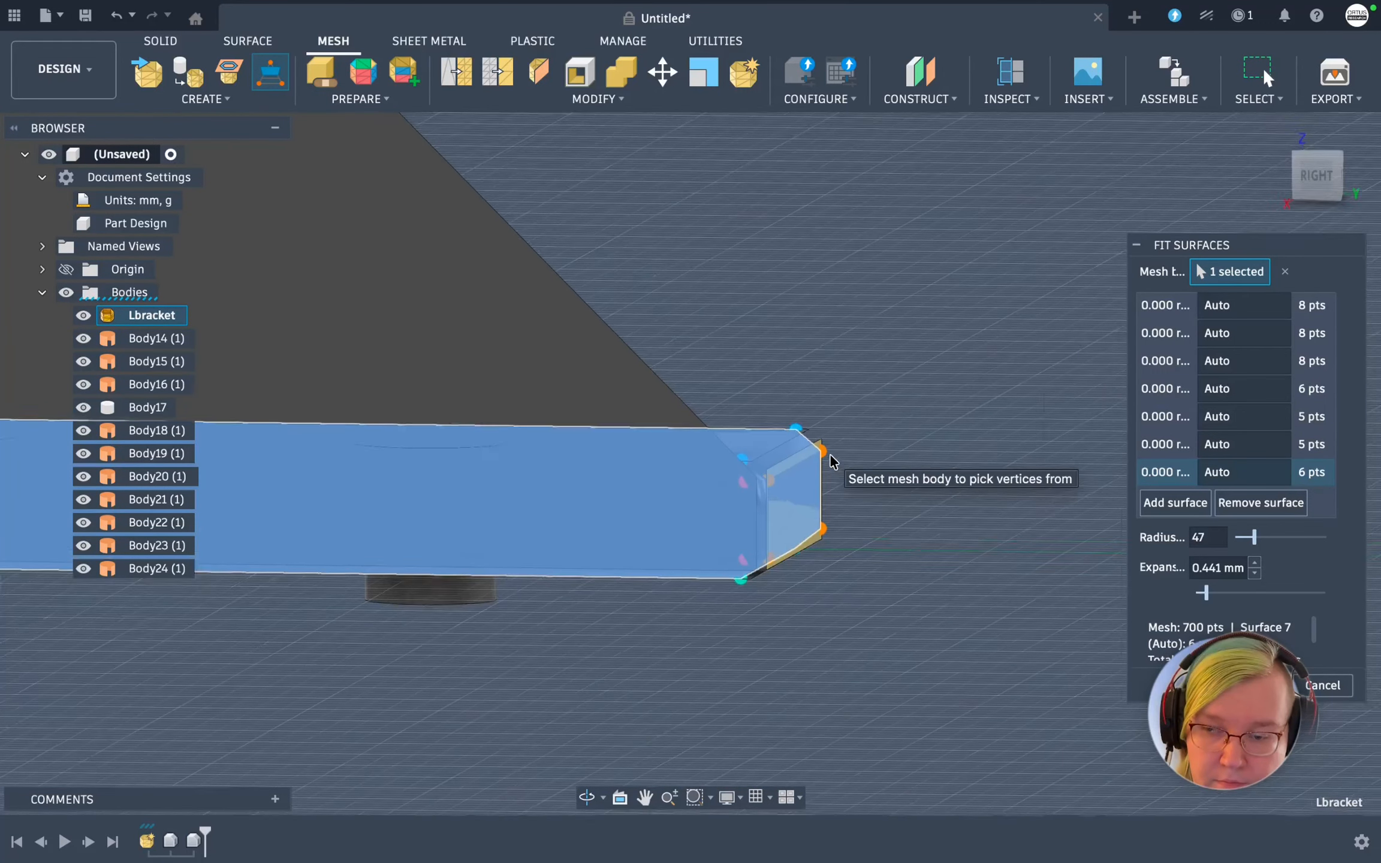
{"action": "scroll", "coordinate": [532, 286], "scroll_direction": "up", "scroll_amount": 5}
{"action": "middle_click_drag", "start_coordinate": [294, 201], "coordinate": [540, 258], "text": "shift"}
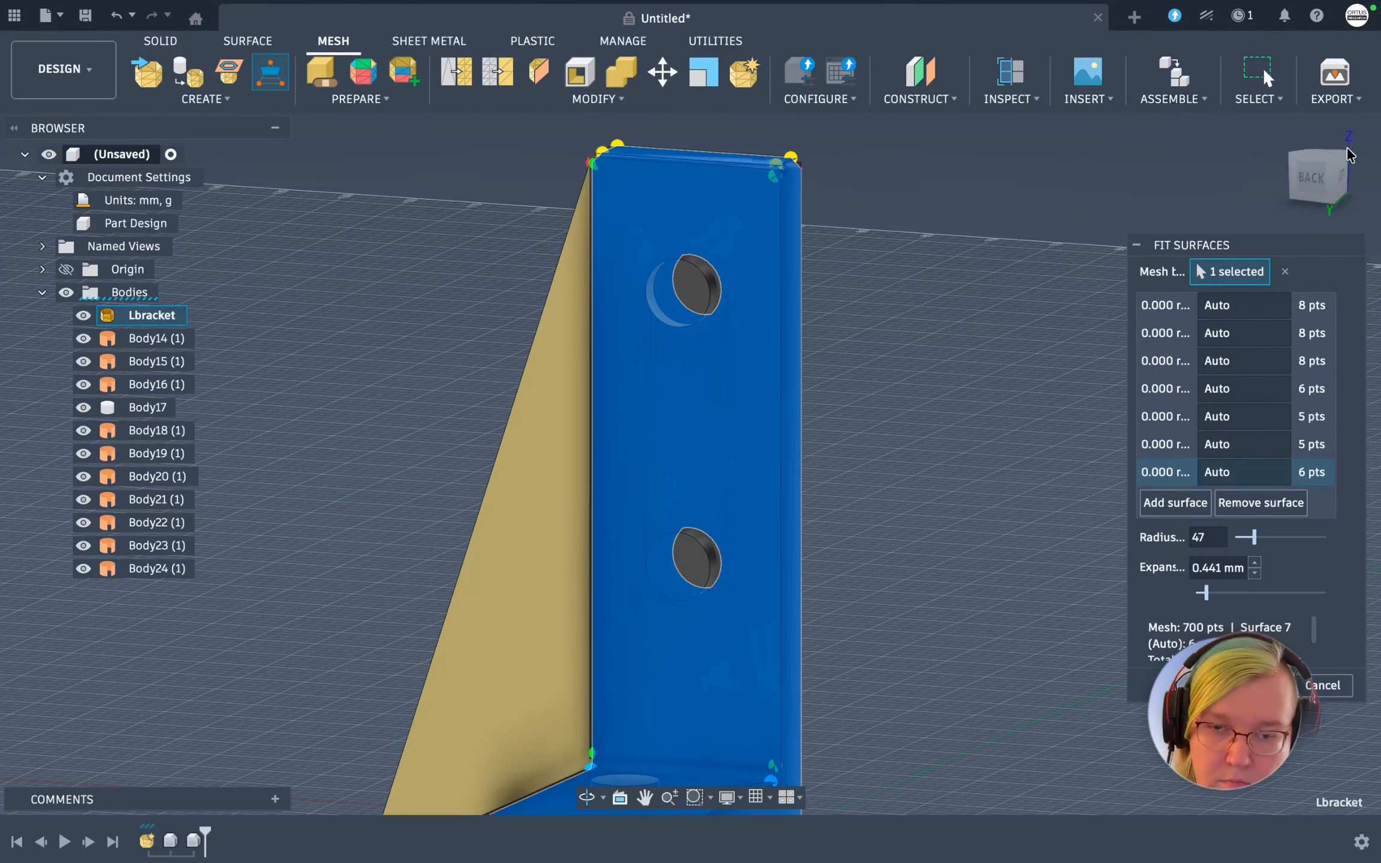
{"action": "left_click", "coordinate": [1318, 182]}
{"action": "key", "text": "n"}
{"action": "scroll", "coordinate": [807, 213], "scroll_direction": "up", "scroll_amount": 5}
{"action": "middle_click_drag", "start_coordinate": [807, 213], "coordinate": [712, 474]}
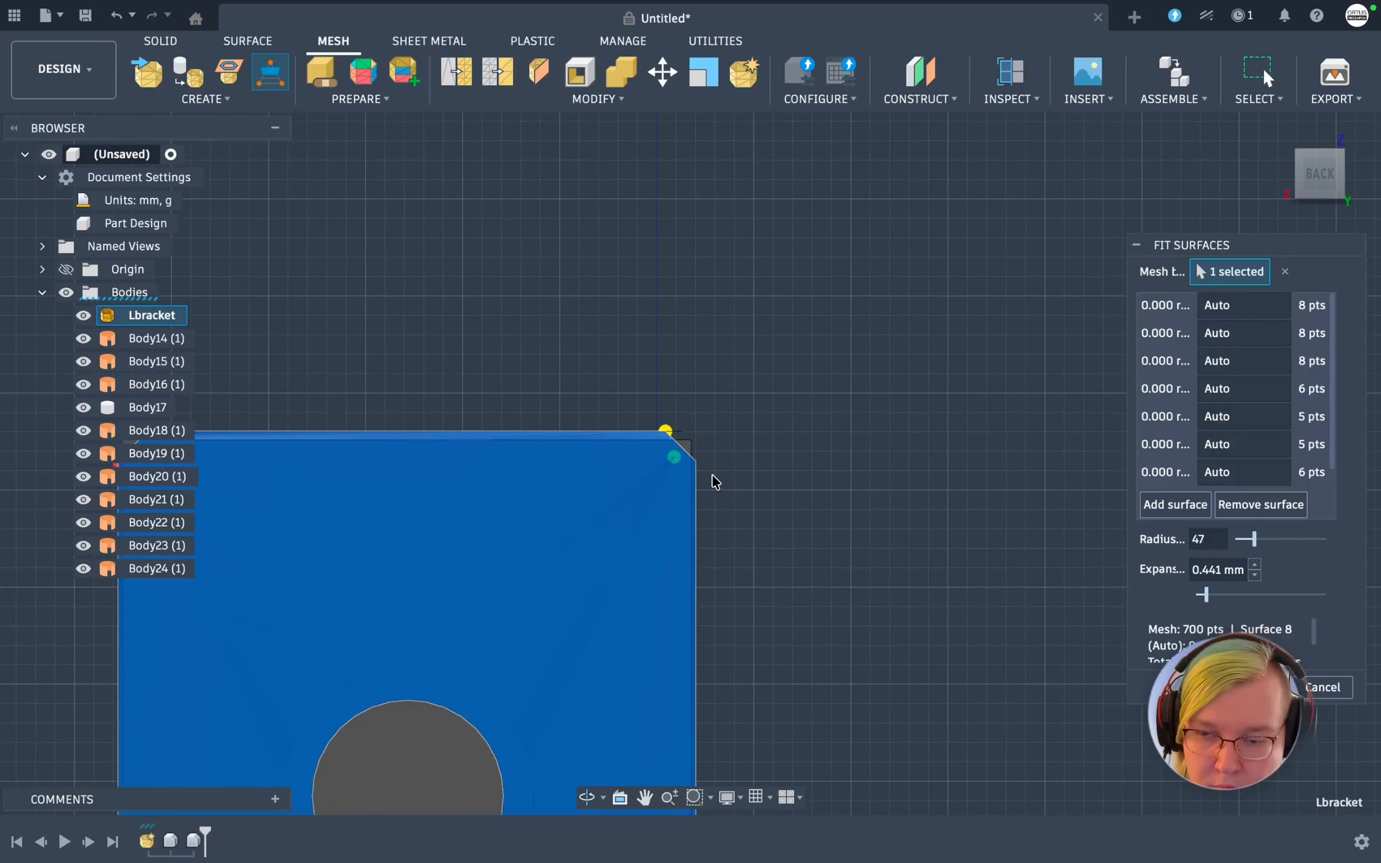
{"action": "scroll", "coordinate": [699, 459], "scroll_direction": "up", "scroll_amount": 7}
{"action": "left_click", "coordinate": [725, 448]}
{"action": "scroll", "coordinate": [729, 543], "scroll_direction": "down", "scroll_amount": 10}
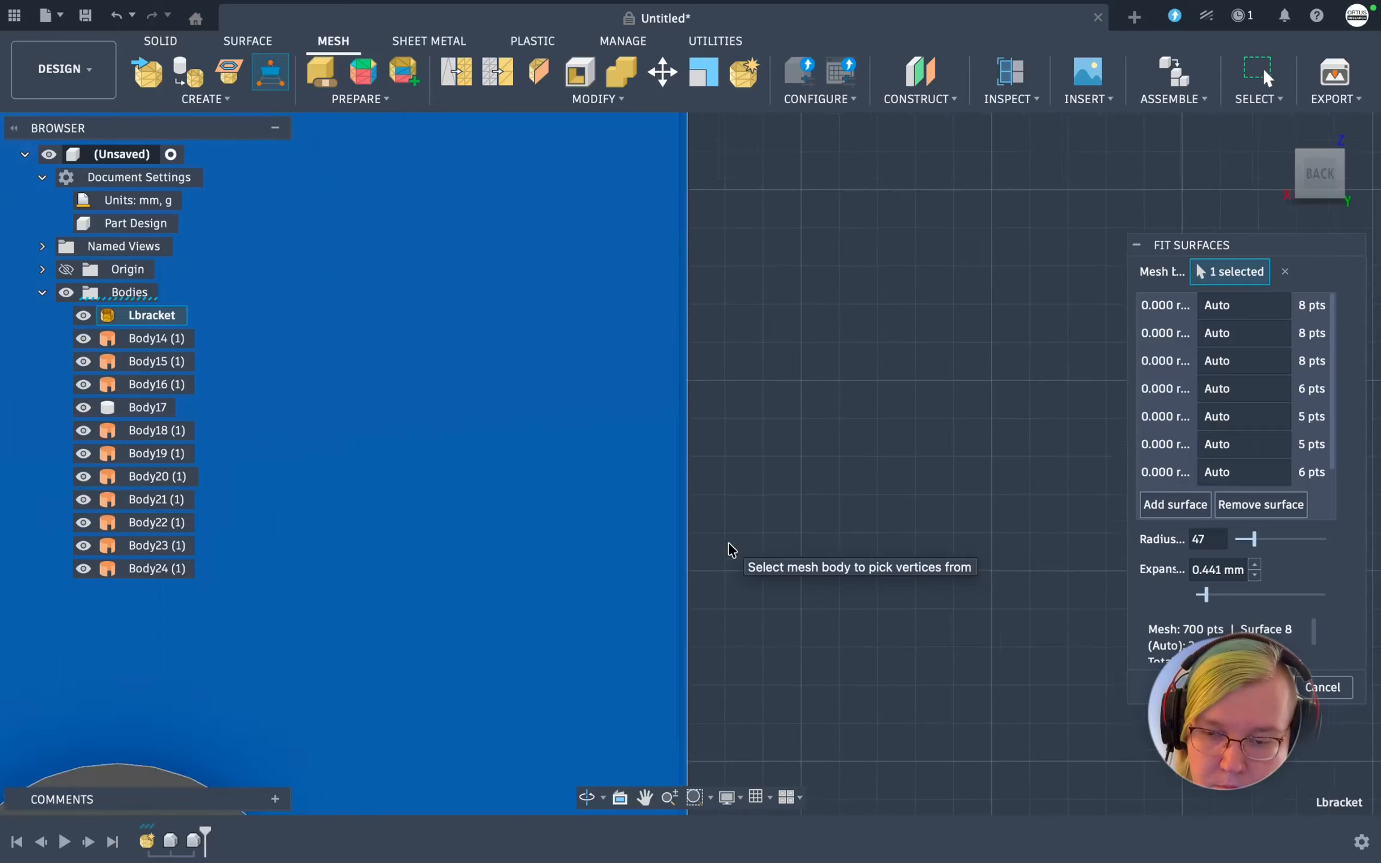
{"action": "scroll", "coordinate": [729, 543], "scroll_direction": "down", "scroll_amount": 6}
{"action": "scroll", "coordinate": [712, 659], "scroll_direction": "up", "scroll_amount": 4}
{"action": "middle_click_drag", "start_coordinate": [702, 573], "coordinate": [703, 521], "text": "shift"}
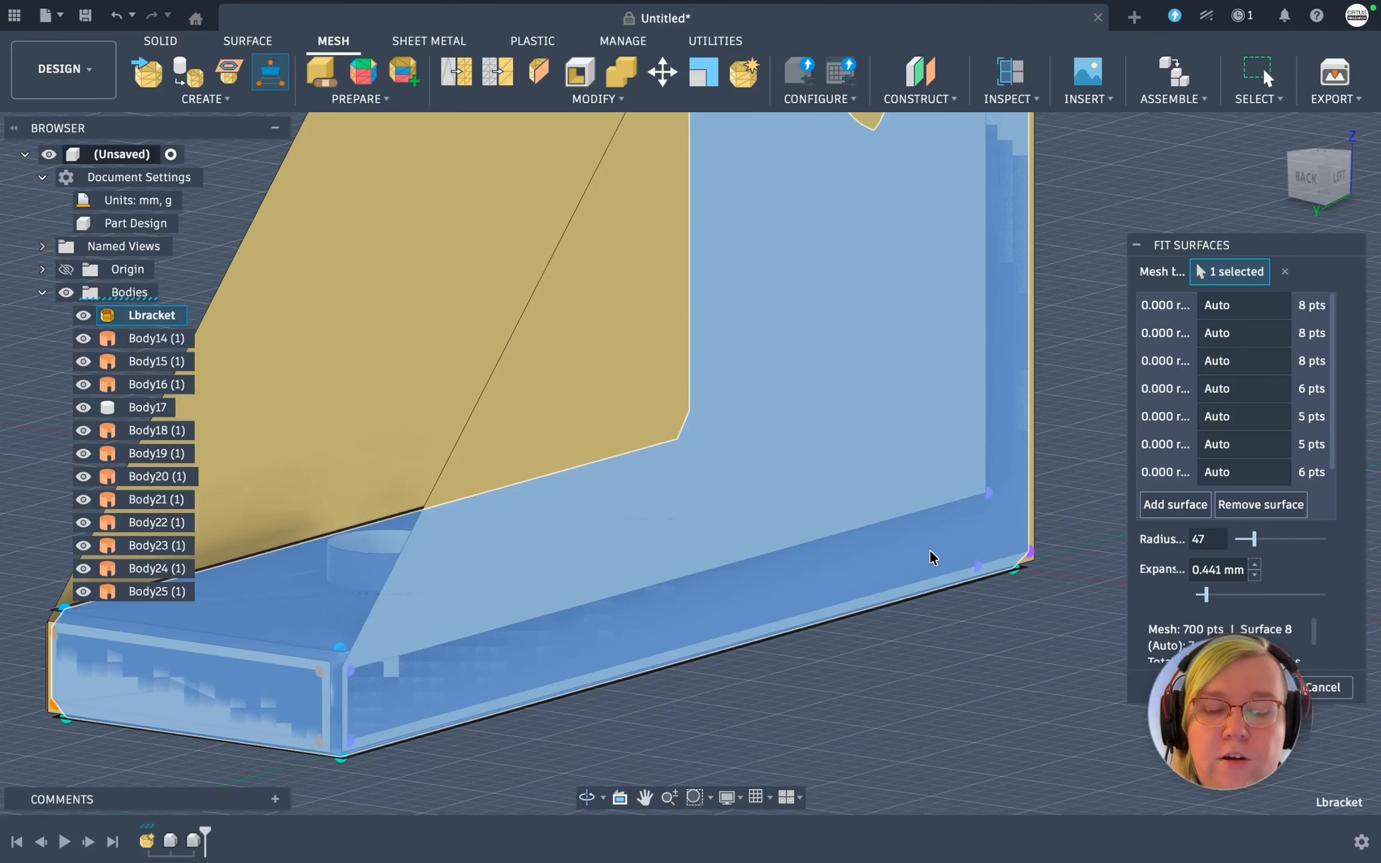
Set the fitted surfaces' expansion to 1.765 mm so they cross beyond the bracket's outer corner
{"action": "scroll", "coordinate": [1026, 678], "scroll_direction": "right", "scroll_amount": 4}
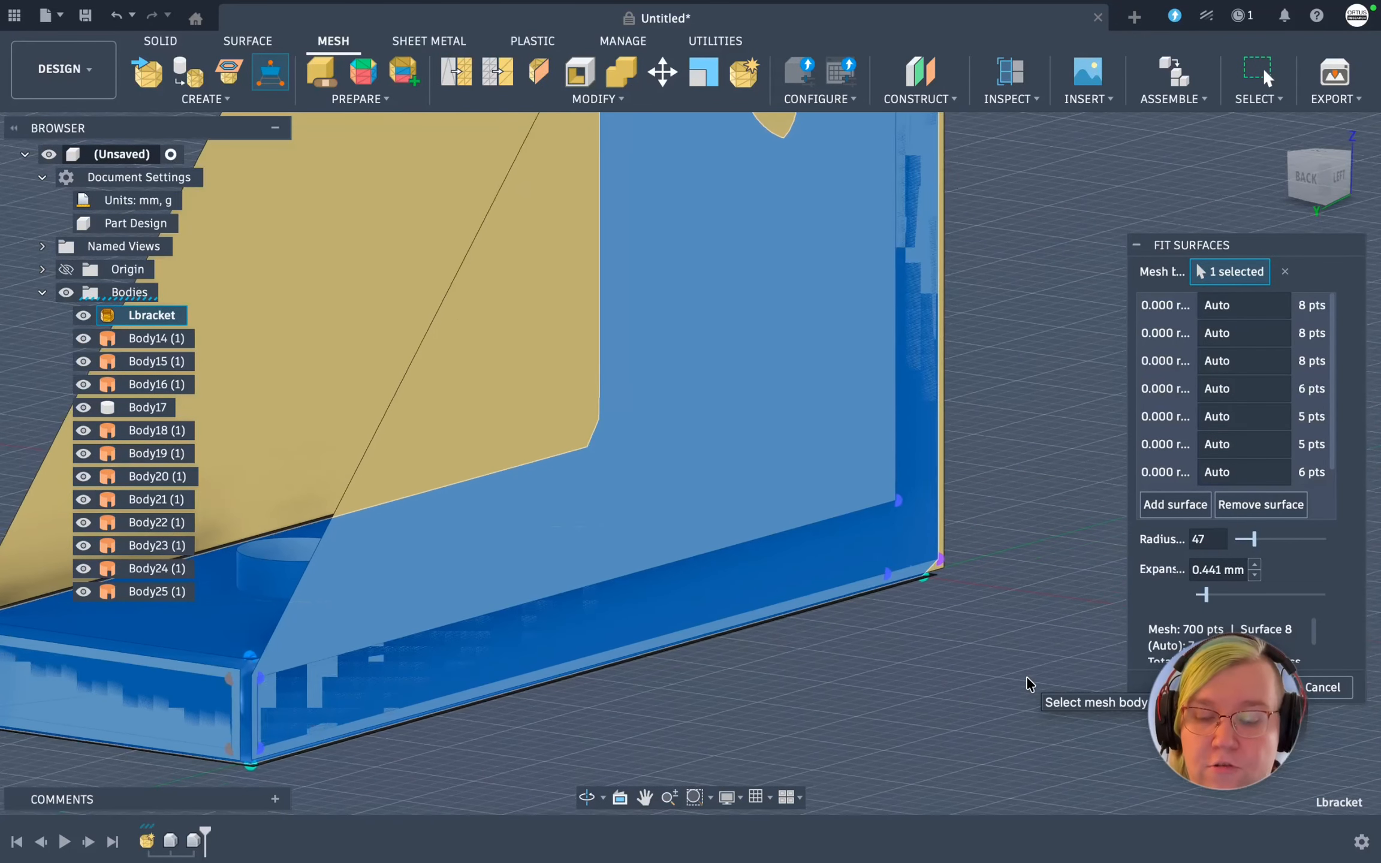
{"action": "scroll", "coordinate": [1026, 678], "scroll_direction": "right", "scroll_amount": 4}
{"action": "scroll", "coordinate": [1026, 677], "scroll_direction": "up", "scroll_amount": 8}
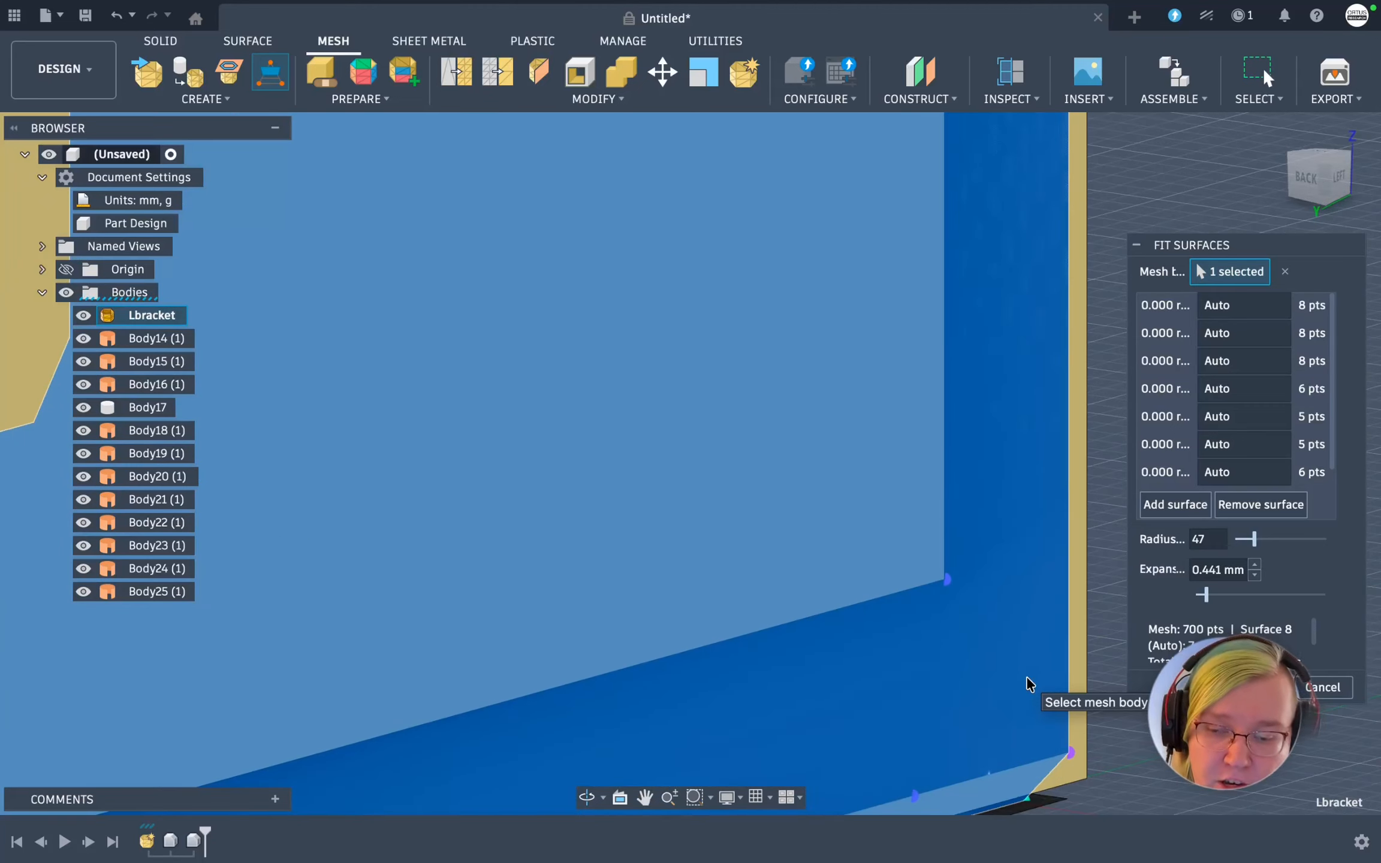
{"action": "scroll", "coordinate": [1026, 678], "scroll_direction": "down", "scroll_amount": 5, "text": "shift"}
{"action": "scroll", "coordinate": [1027, 678], "scroll_direction": "right", "scroll_amount": 3}
{"action": "scroll", "coordinate": [1027, 677], "scroll_direction": "down", "scroll_amount": 3}
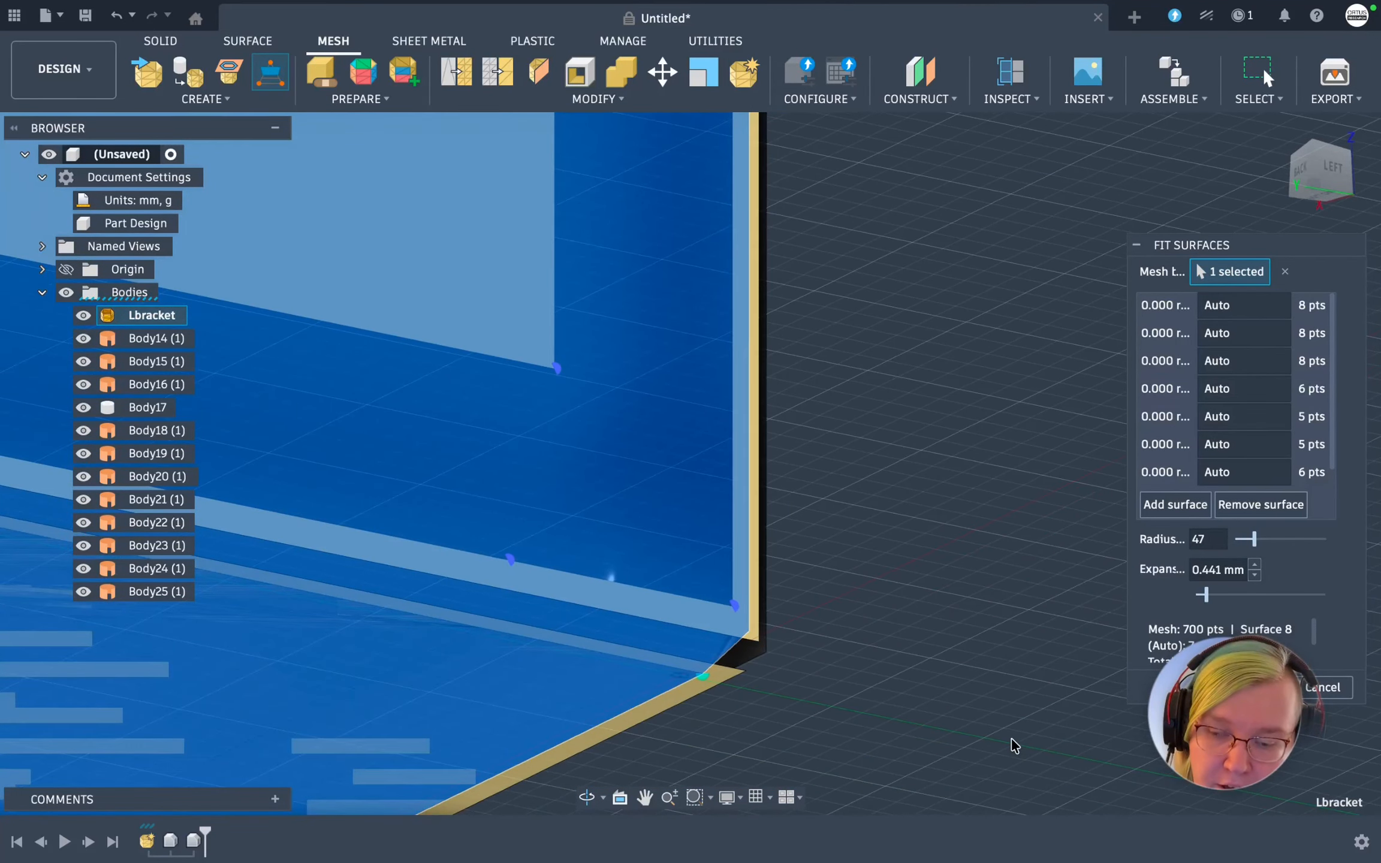
{"action": "scroll", "coordinate": [1037, 796], "scroll_direction": "up", "scroll_amount": 4}
{"action": "scroll", "coordinate": [1037, 796], "scroll_direction": "up", "scroll_amount": 2}
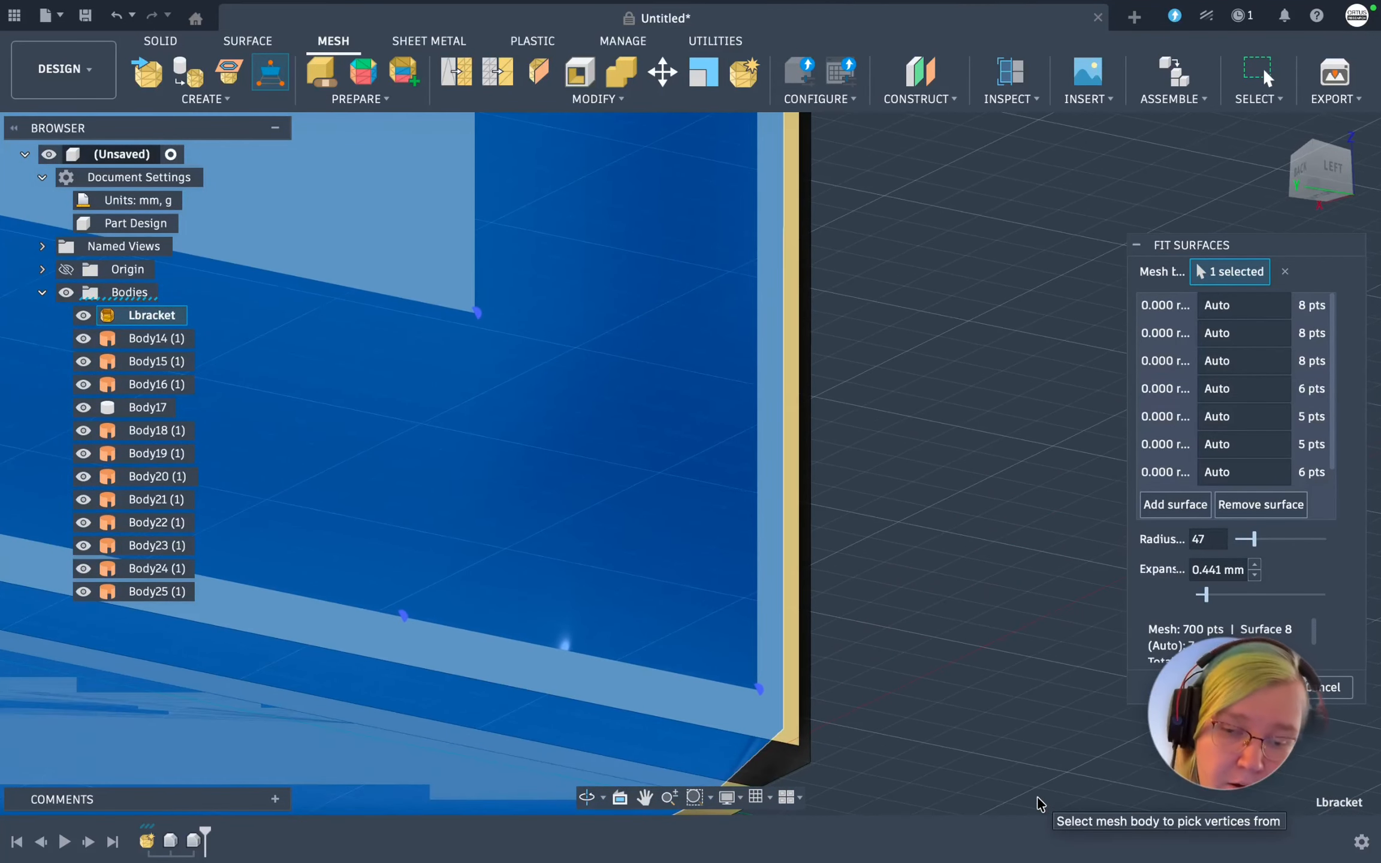
{"action": "scroll", "coordinate": [1037, 796], "scroll_direction": "down", "scroll_amount": 3}
{"action": "scroll", "coordinate": [1037, 796], "scroll_direction": "down", "scroll_amount": 3}
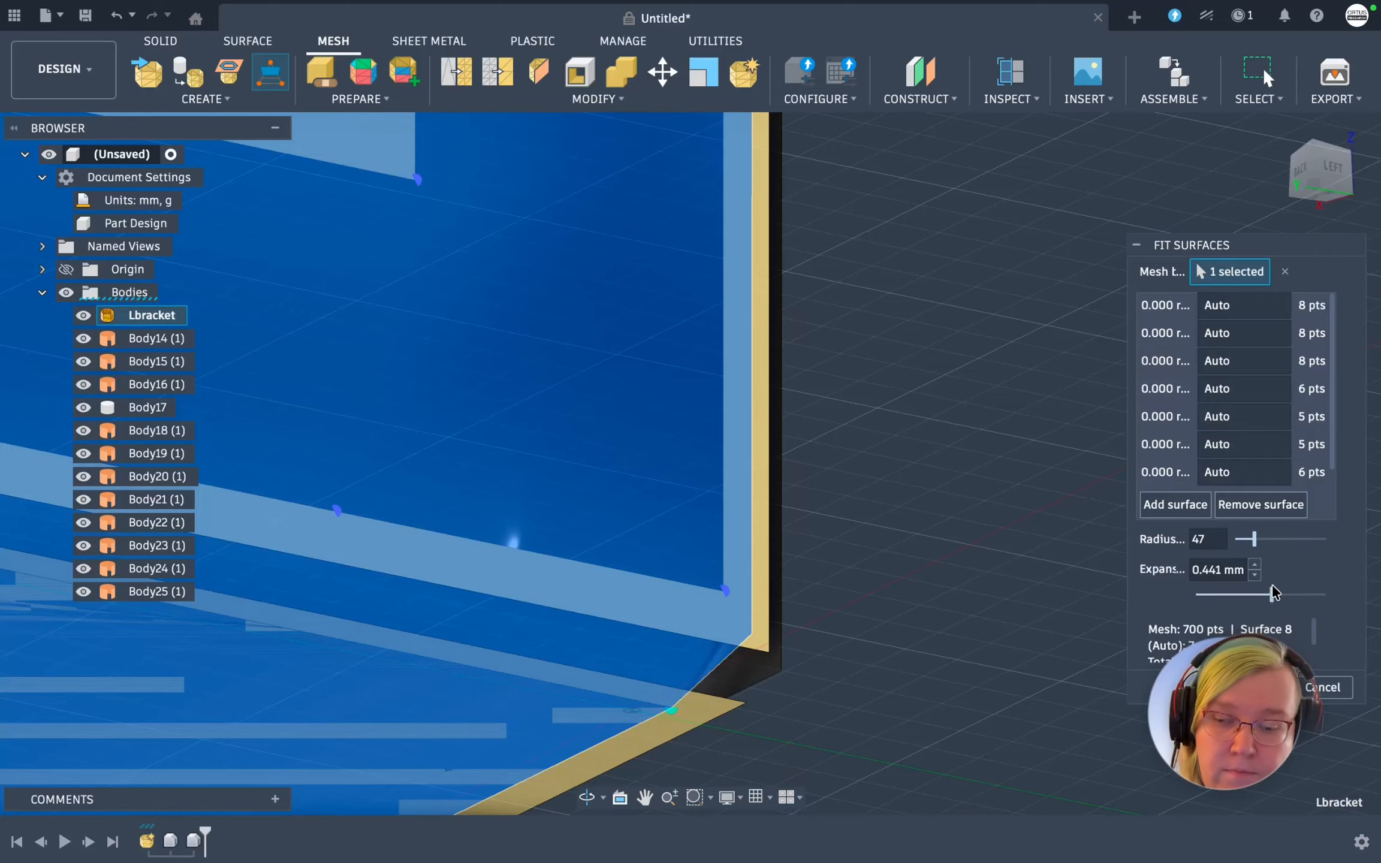
{"action": "left_click_drag", "start_coordinate": [1272, 592], "coordinate": [1240, 596]}
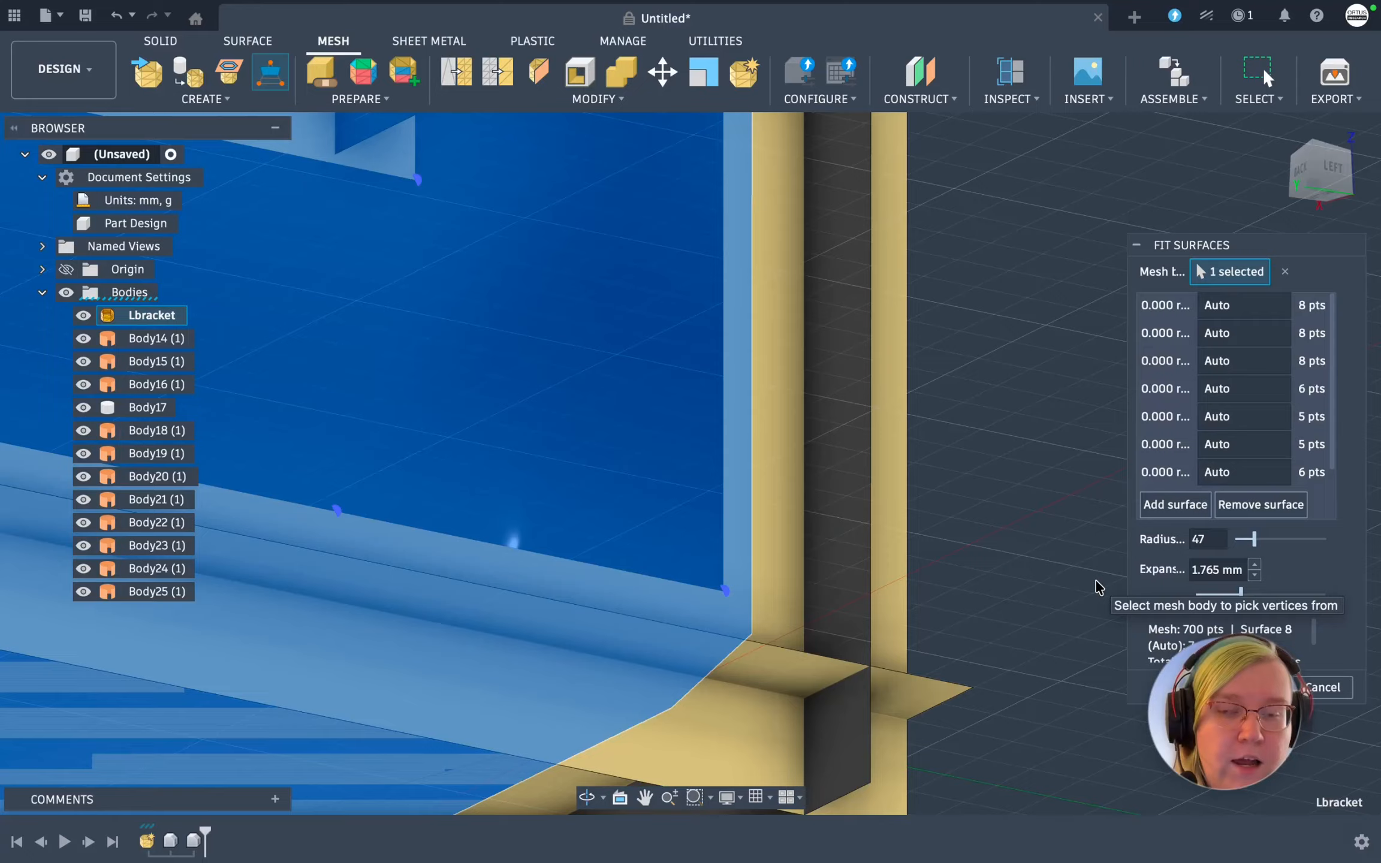
{"action": "scroll", "coordinate": [977, 636], "scroll_direction": "down", "scroll_amount": 5}
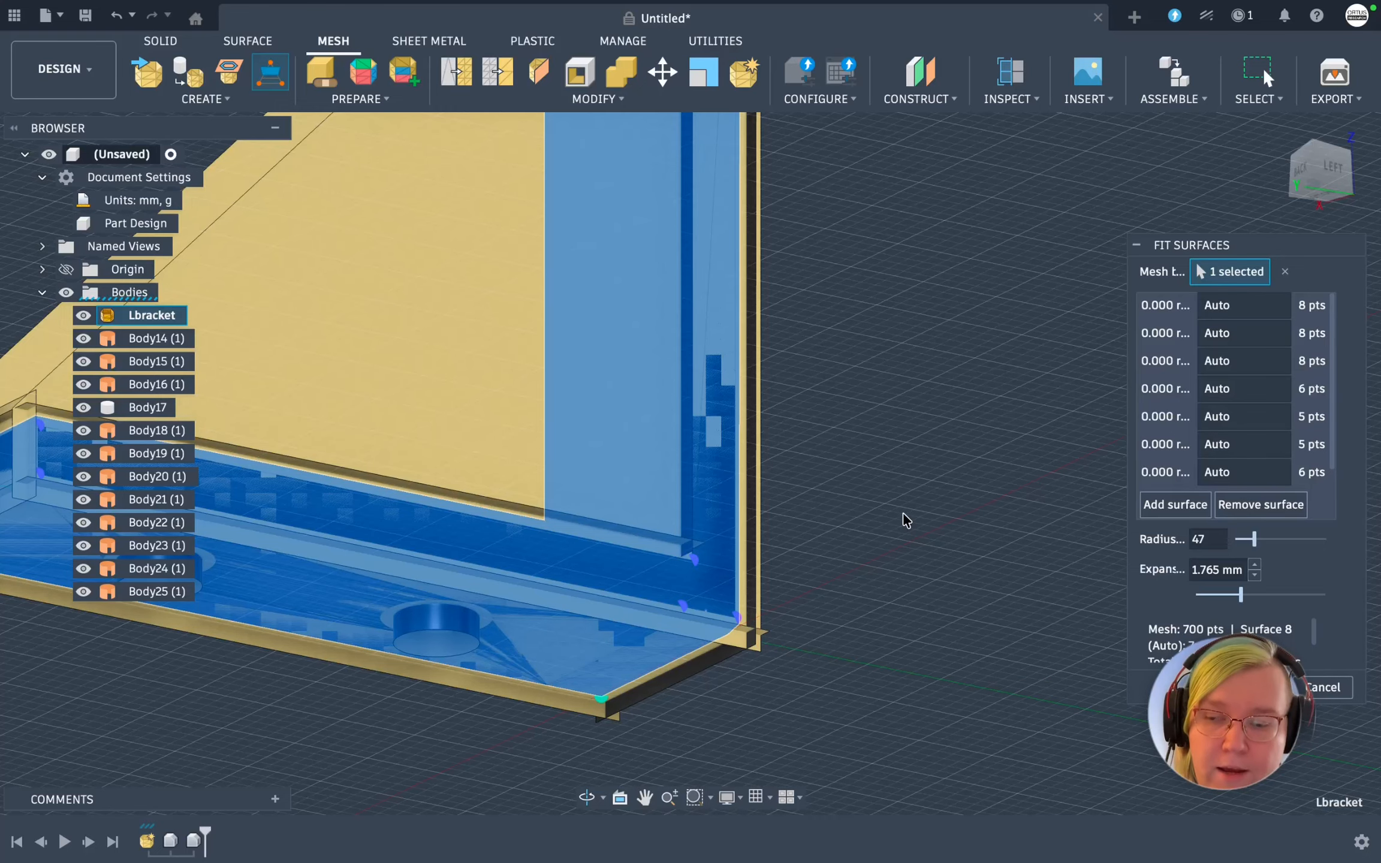
Check that the surfaces overlap at the upright leg's top end and accept the eight-surface fit
{"action": "scroll", "coordinate": [904, 513], "scroll_direction": "left", "scroll_amount": 10, "text": "shift"}
{"action": "scroll", "coordinate": [904, 511], "scroll_direction": "up", "scroll_amount": 10}
{"action": "scroll", "coordinate": [655, 322], "scroll_direction": "left", "scroll_amount": 10, "text": "shift"}
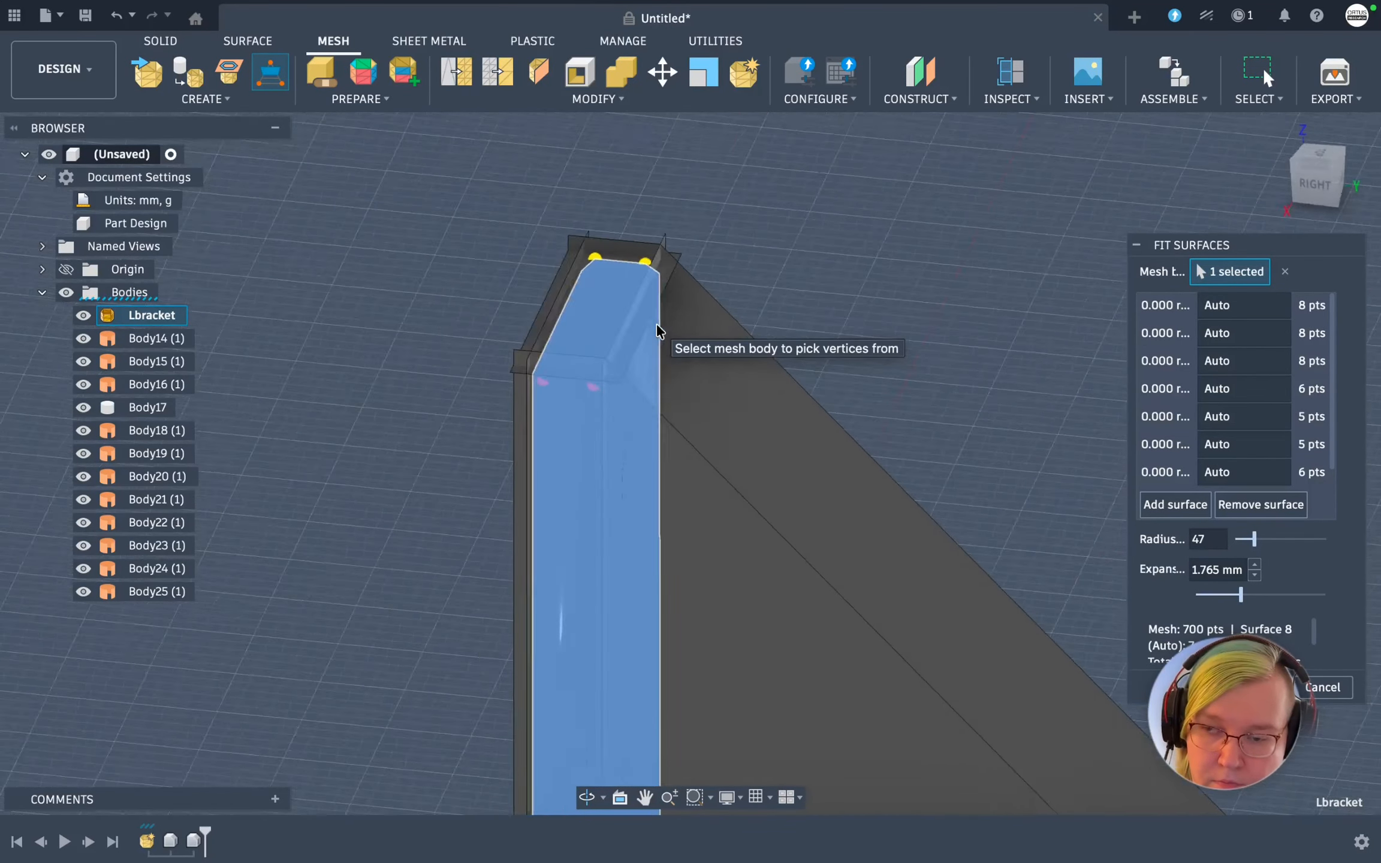
{"action": "scroll", "coordinate": [742, 144], "scroll_direction": "left", "scroll_amount": 5, "text": "shift"}
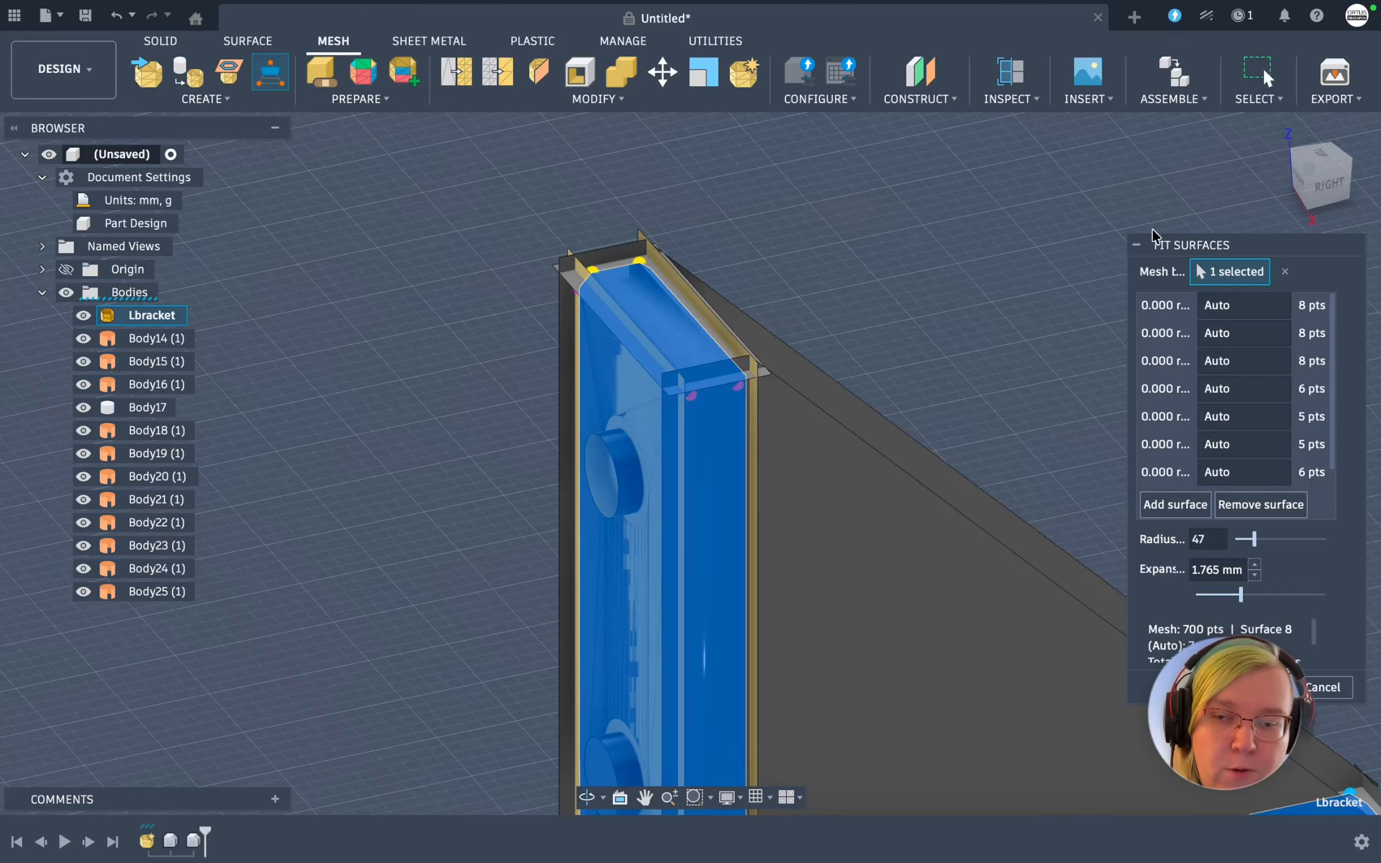
{"action": "left_click_drag", "start_coordinate": [1175, 250], "coordinate": [1118, 174]}
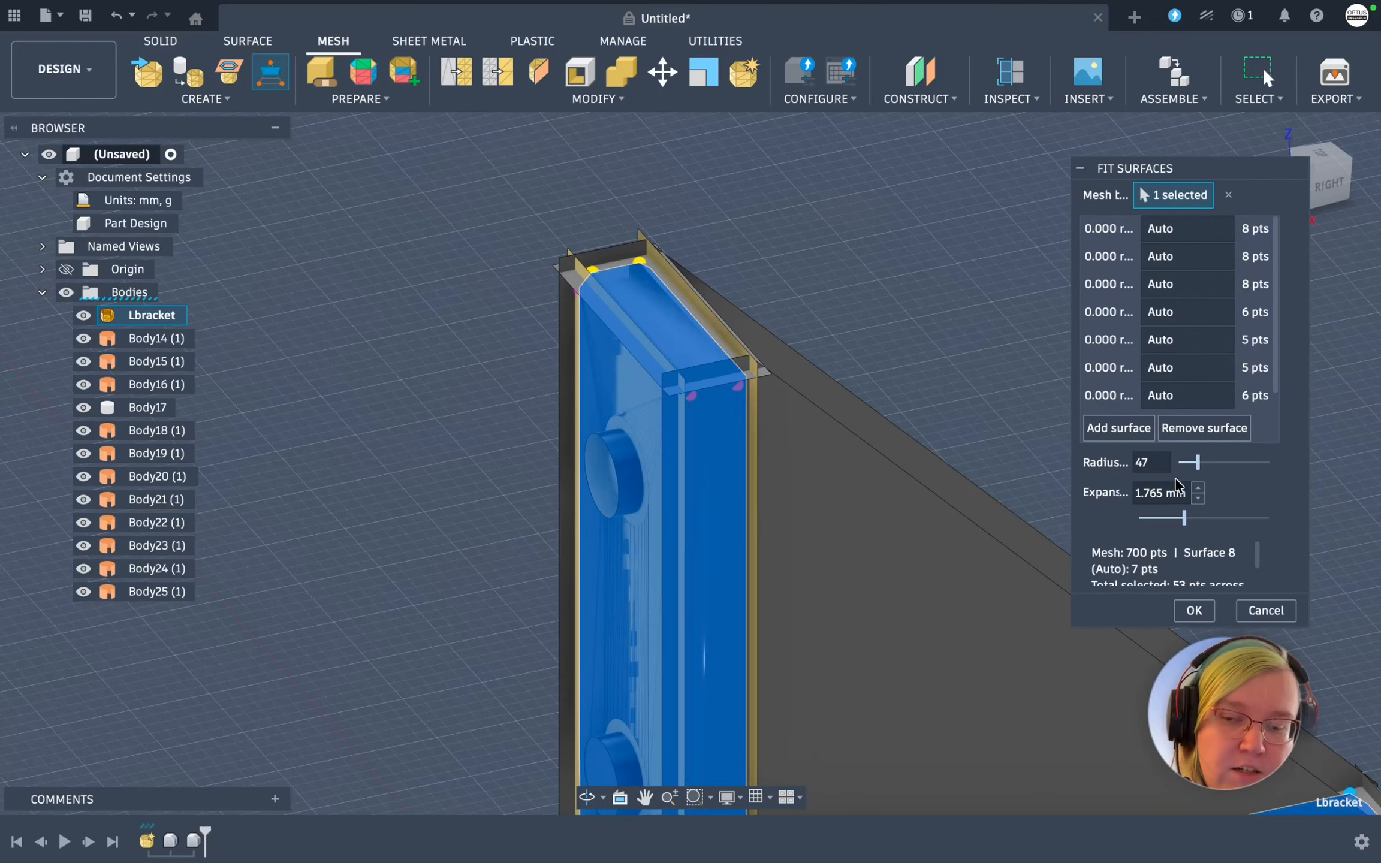
{"action": "left_click", "coordinate": [1205, 607]}
Start a Boundary Fill and select all twelve fitted bodies, Body14 to Body25, as its tools
{"action": "left_click", "coordinate": [248, 40]}
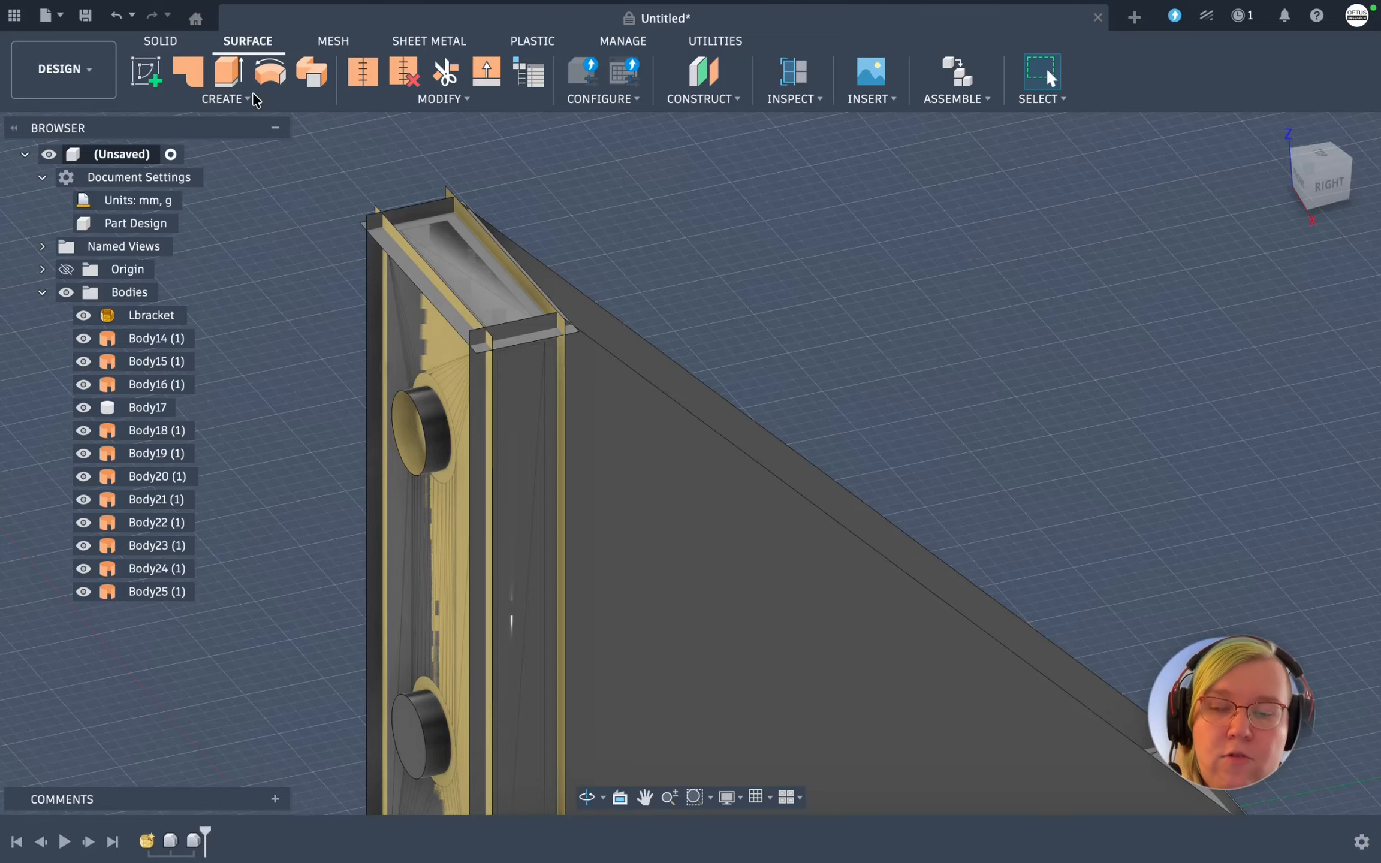
{"action": "left_click", "coordinate": [247, 99]}
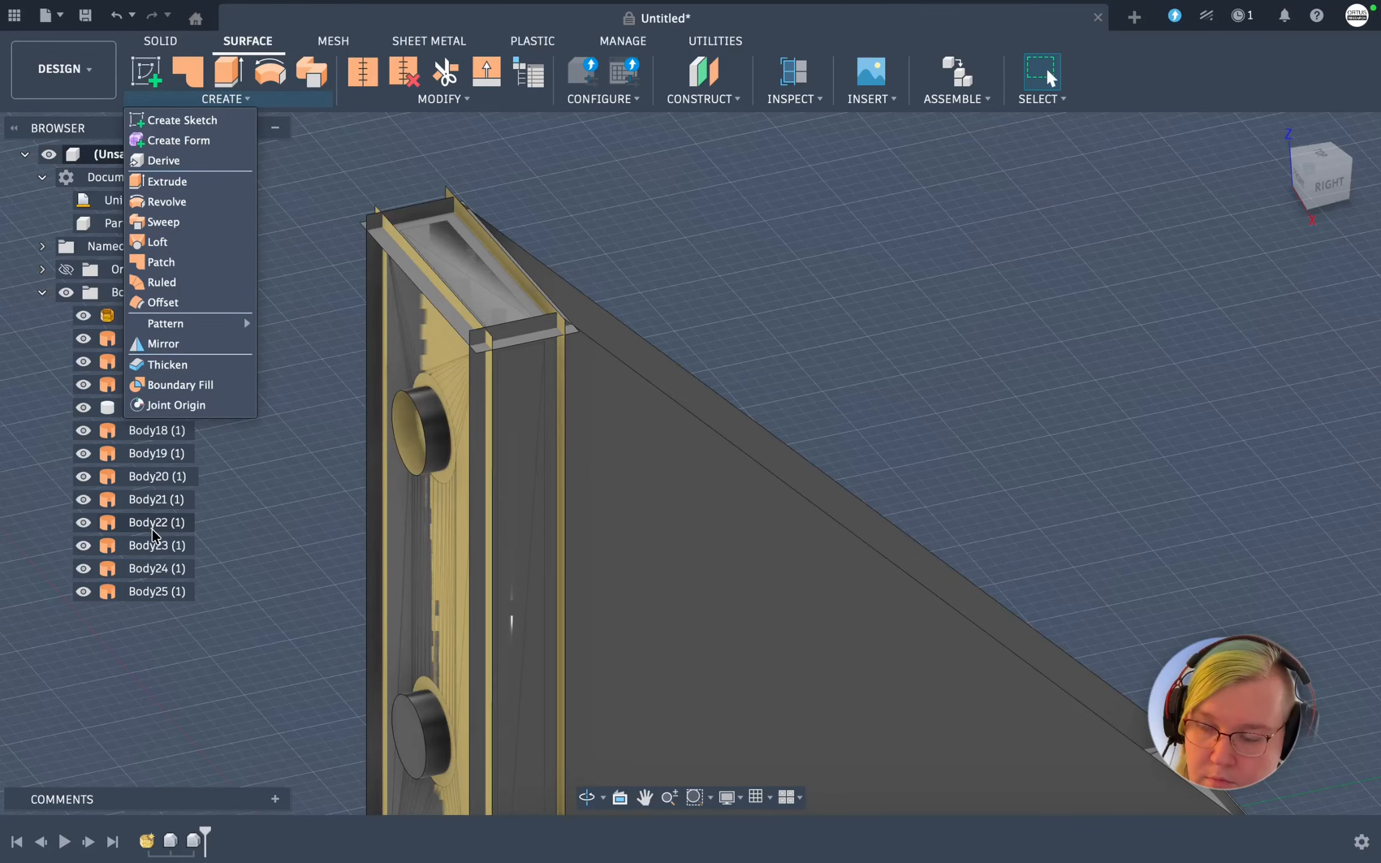
{"action": "left_click", "coordinate": [147, 407]}
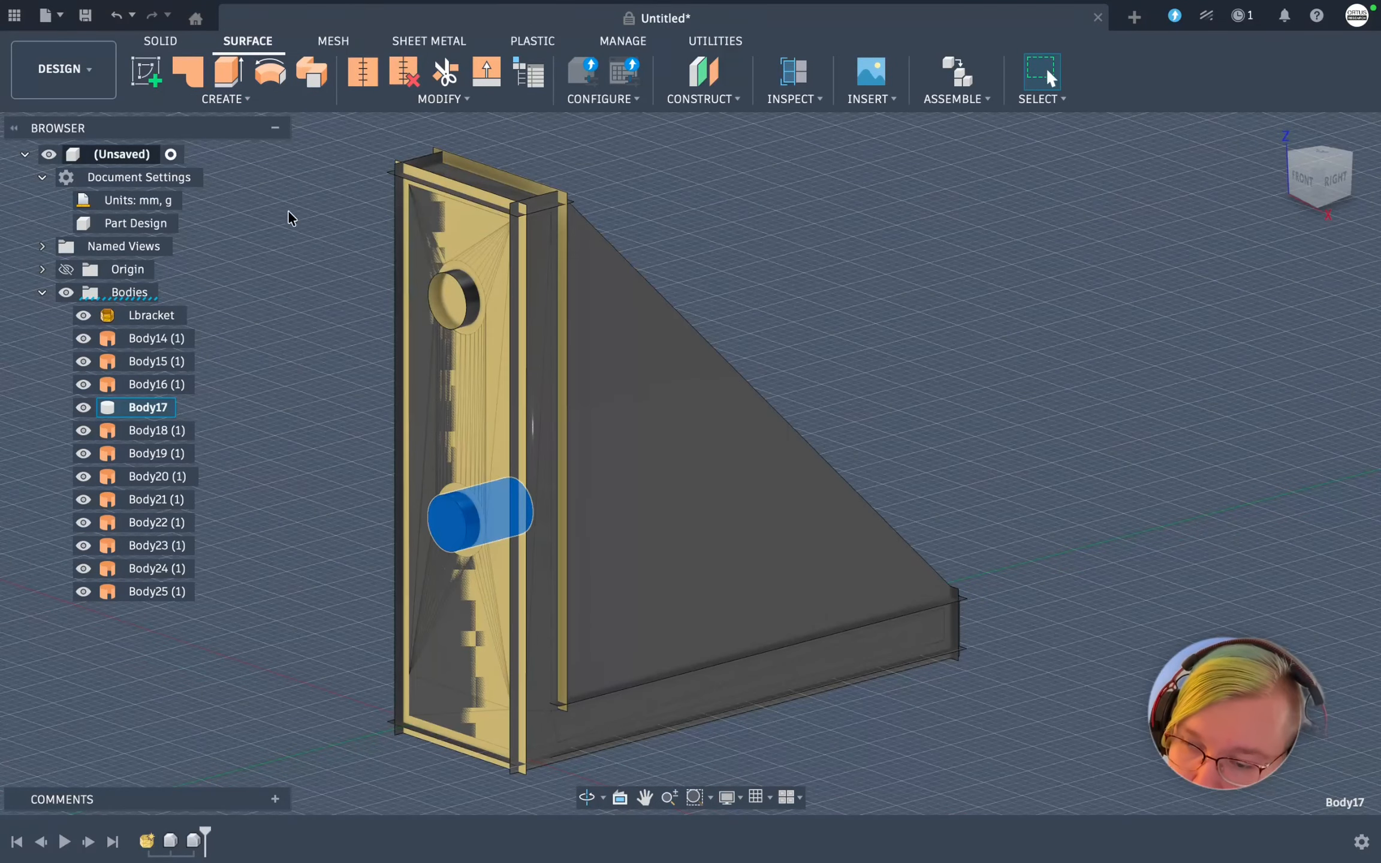
{"action": "left_click", "coordinate": [246, 99]}
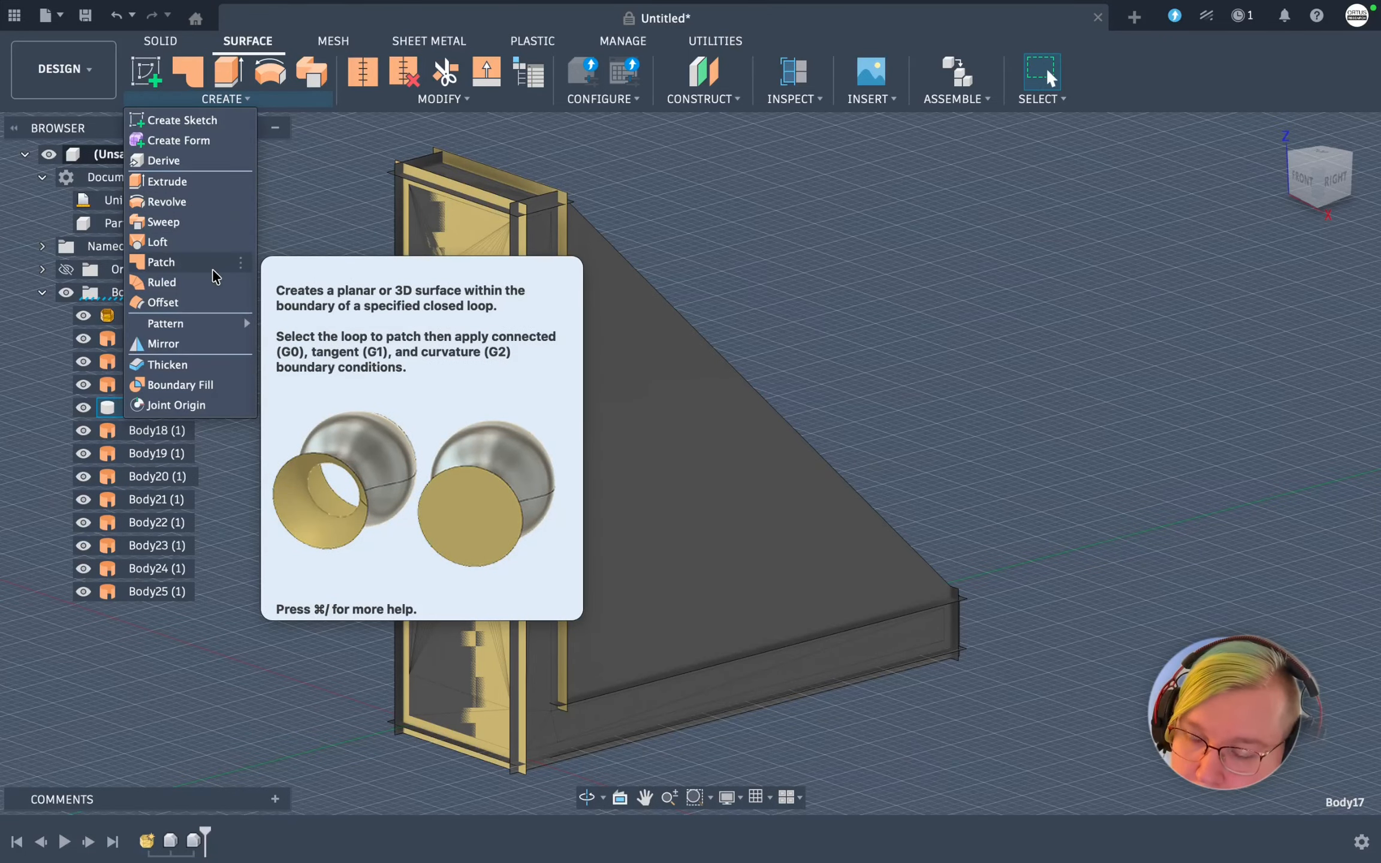
{"action": "left_click", "coordinate": [177, 385]}
{"action": "left_click", "coordinate": [160, 338]}
{"action": "left_click", "coordinate": [162, 593], "text": "shift"}
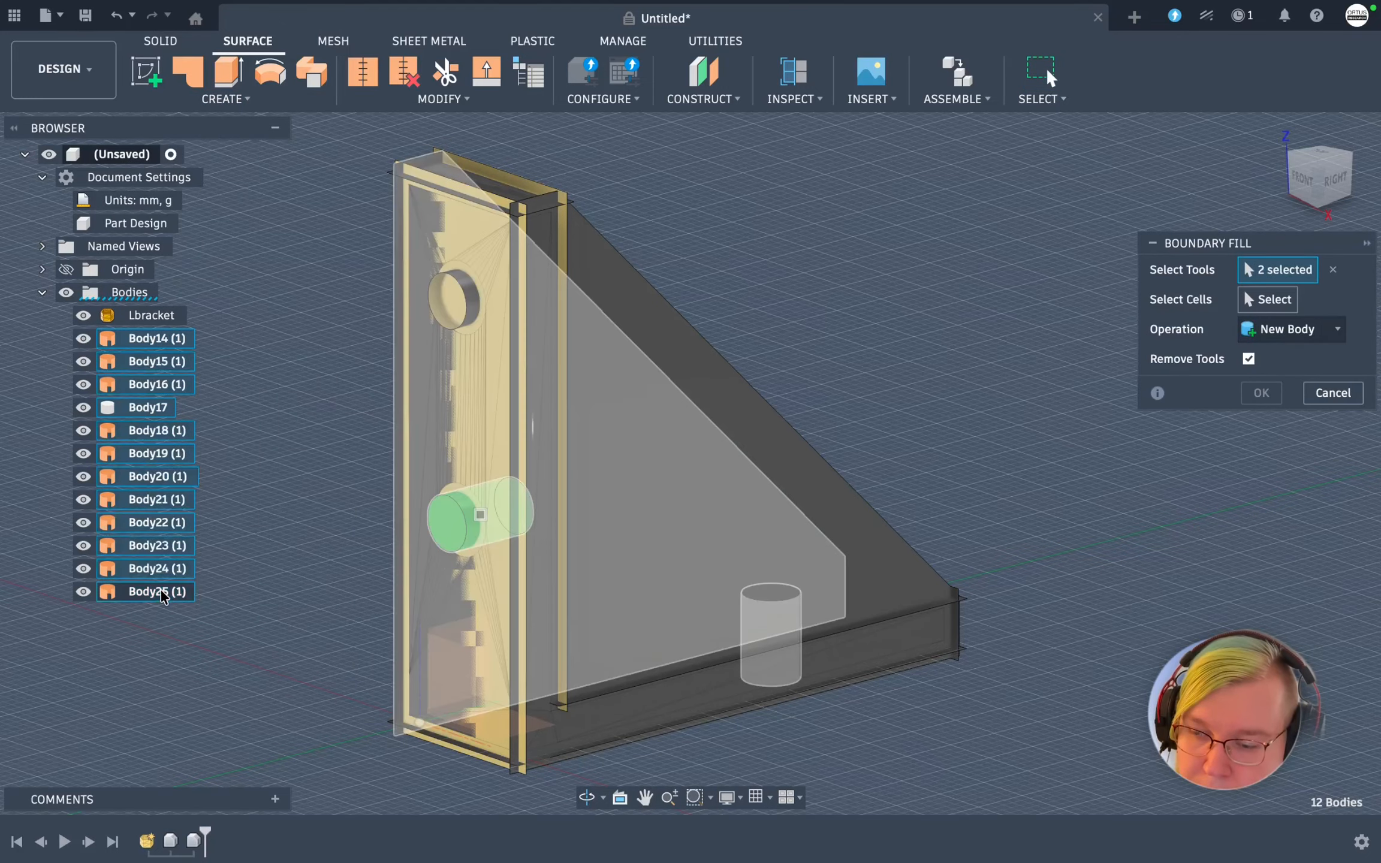
Select the L-shaped bracket cell without the hole cells and create a new body, removing the tools
{"action": "left_click", "coordinate": [1288, 300]}
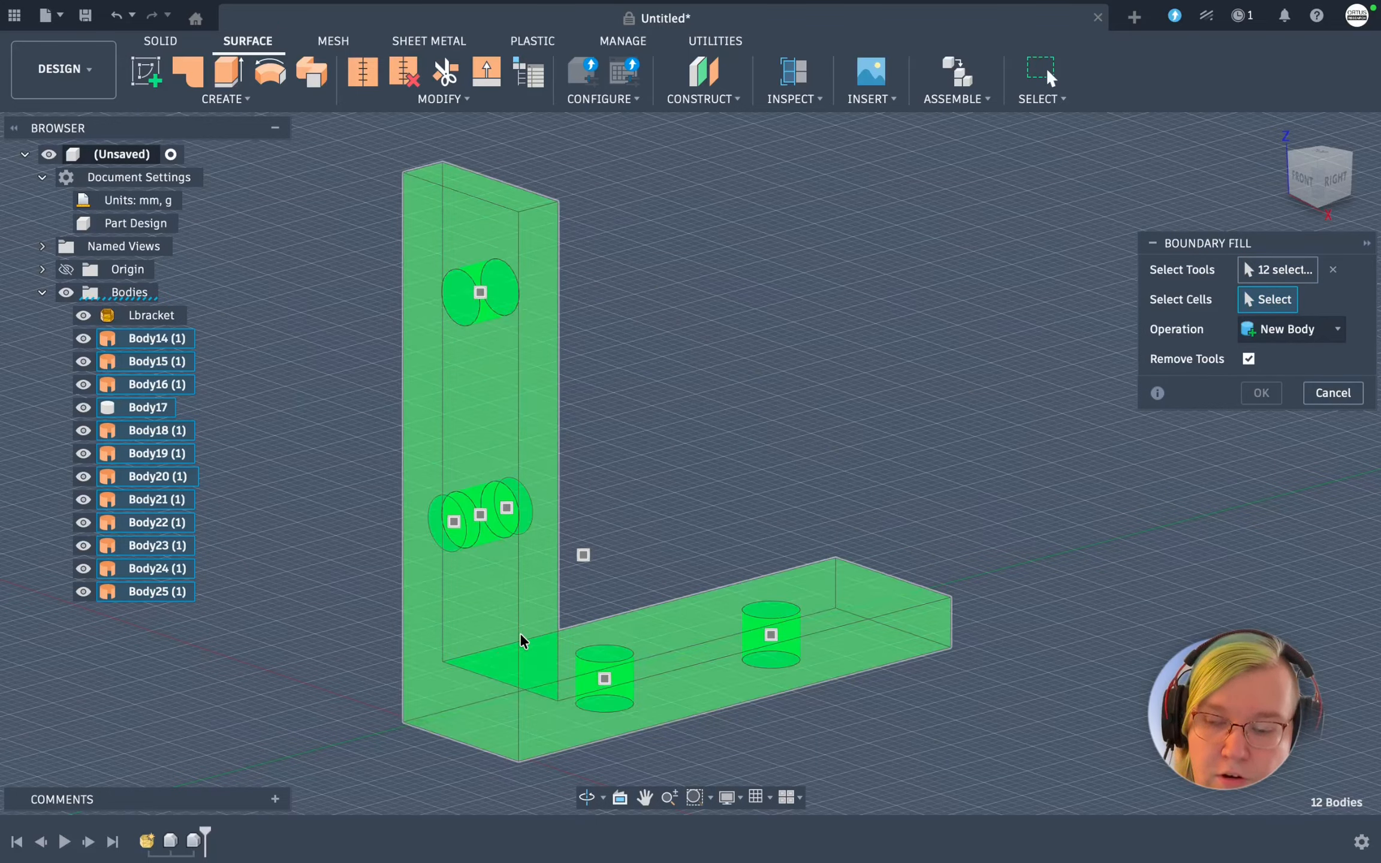
{"action": "left_click", "coordinate": [518, 633]}
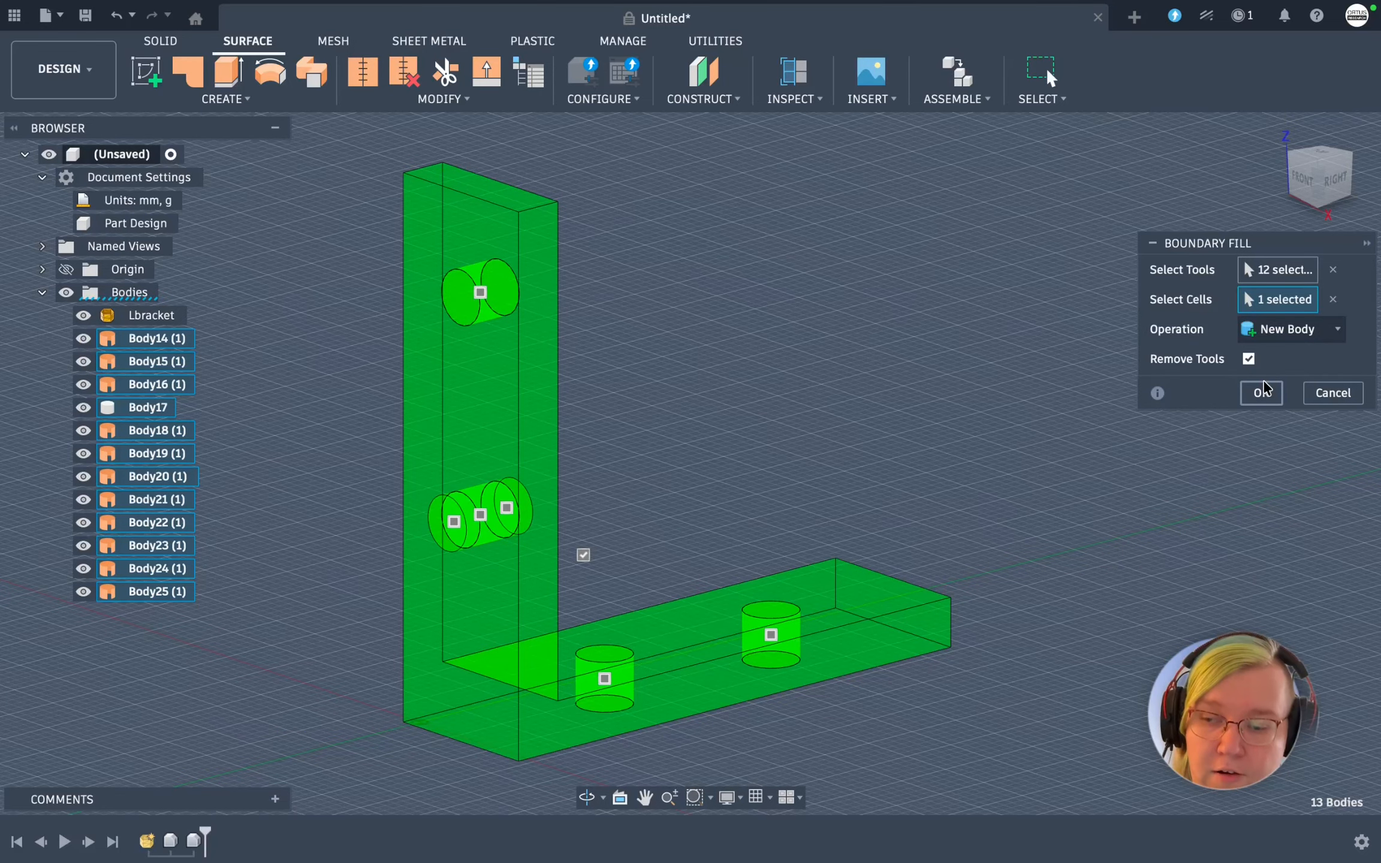
{"action": "left_click", "coordinate": [1263, 384]}
Compare the Lbracket mesh with Body26 by toggling their visibility, and leave only Body26 shown
{"action": "scroll", "coordinate": [894, 433], "scroll_direction": "left", "scroll_amount": 10, "text": "shift"}
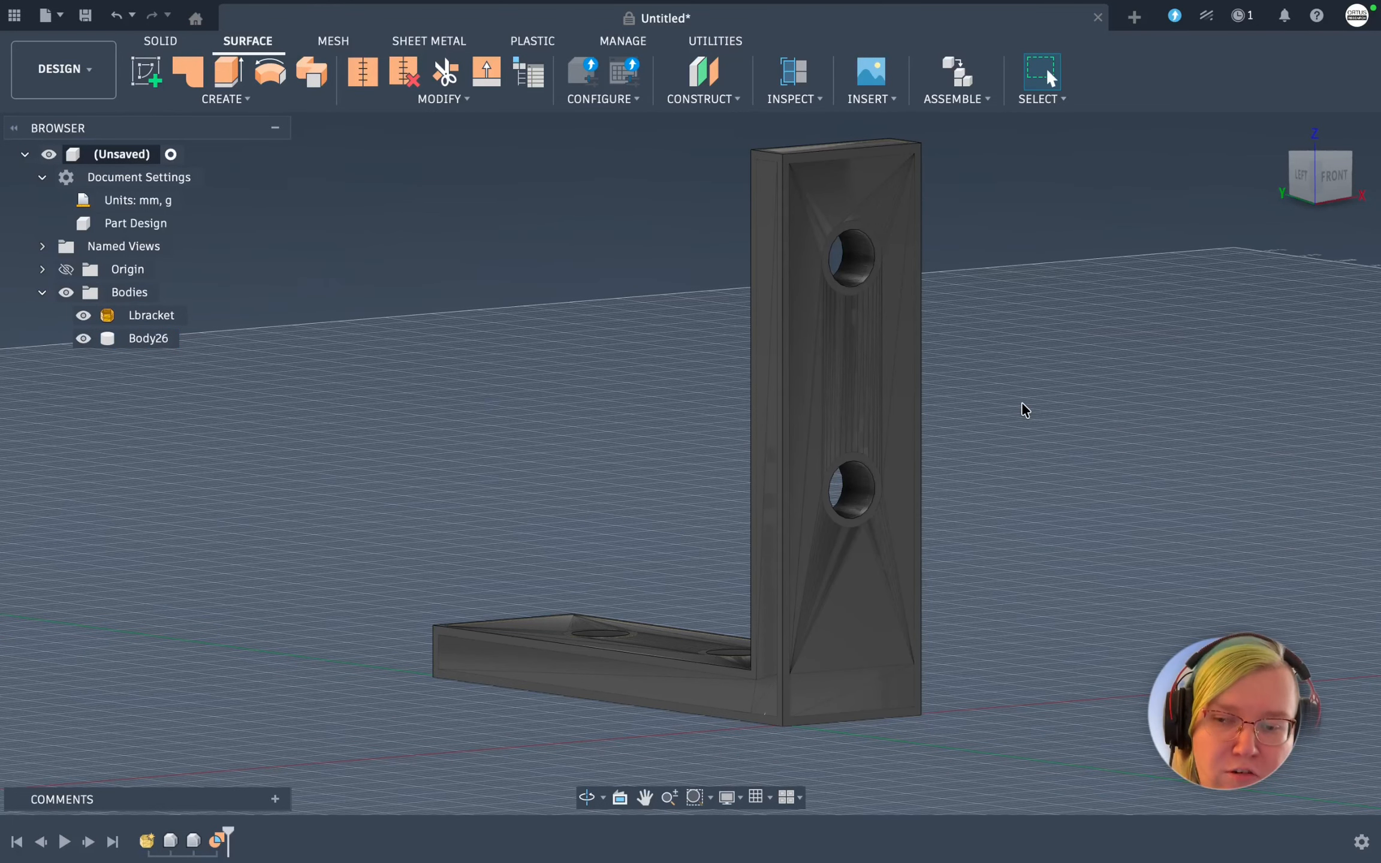
{"action": "scroll", "coordinate": [1025, 410], "scroll_direction": "left", "scroll_amount": 10, "text": "shift"}
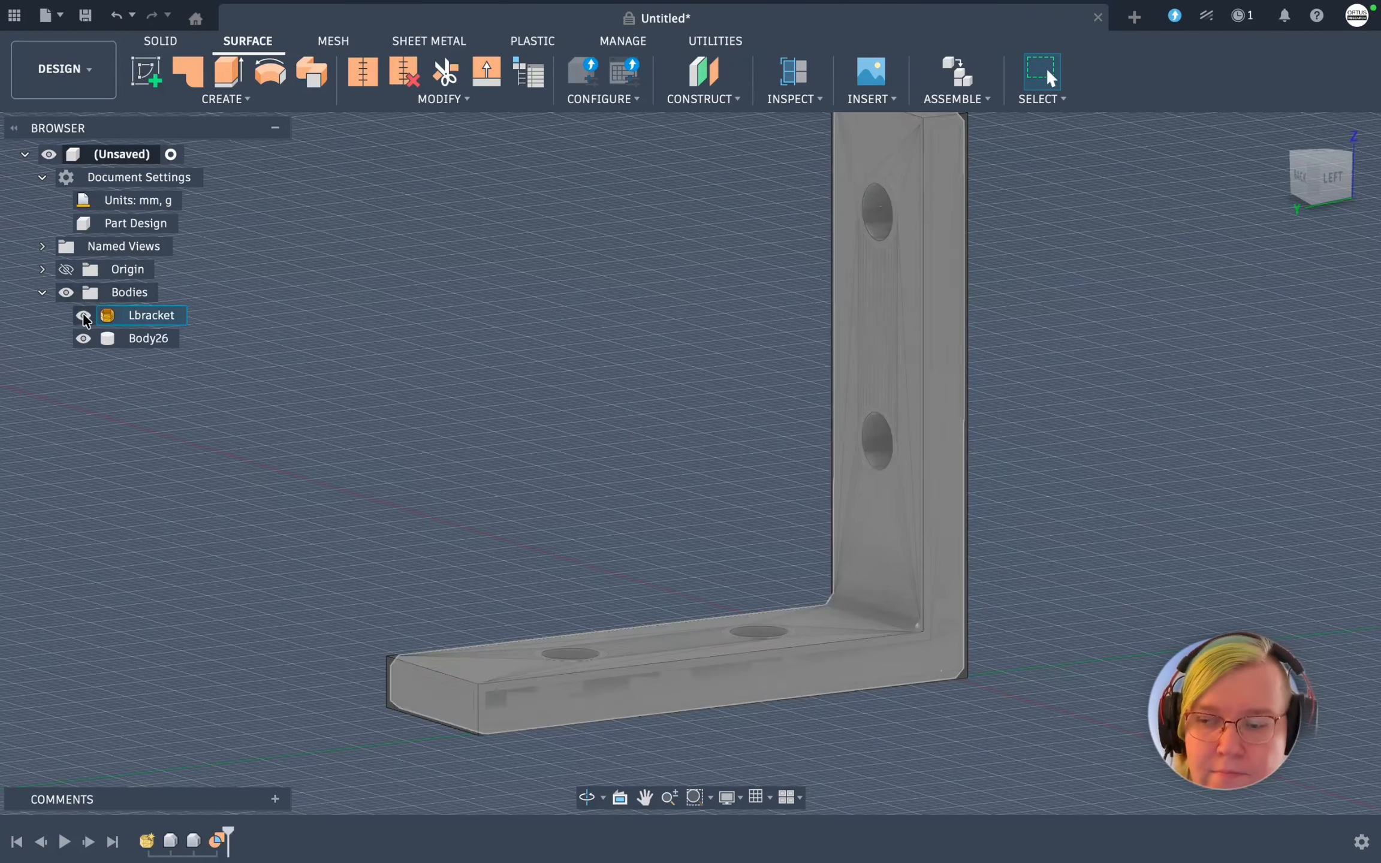
{"action": "left_click", "coordinate": [83, 316]}
{"action": "left_click", "coordinate": [83, 316]}
{"action": "left_click", "coordinate": [84, 338]}
{"action": "scroll", "coordinate": [462, 416], "scroll_direction": "up", "scroll_amount": 3}
{"action": "left_click", "coordinate": [85, 338]}
{"action": "left_click", "coordinate": [87, 319]}
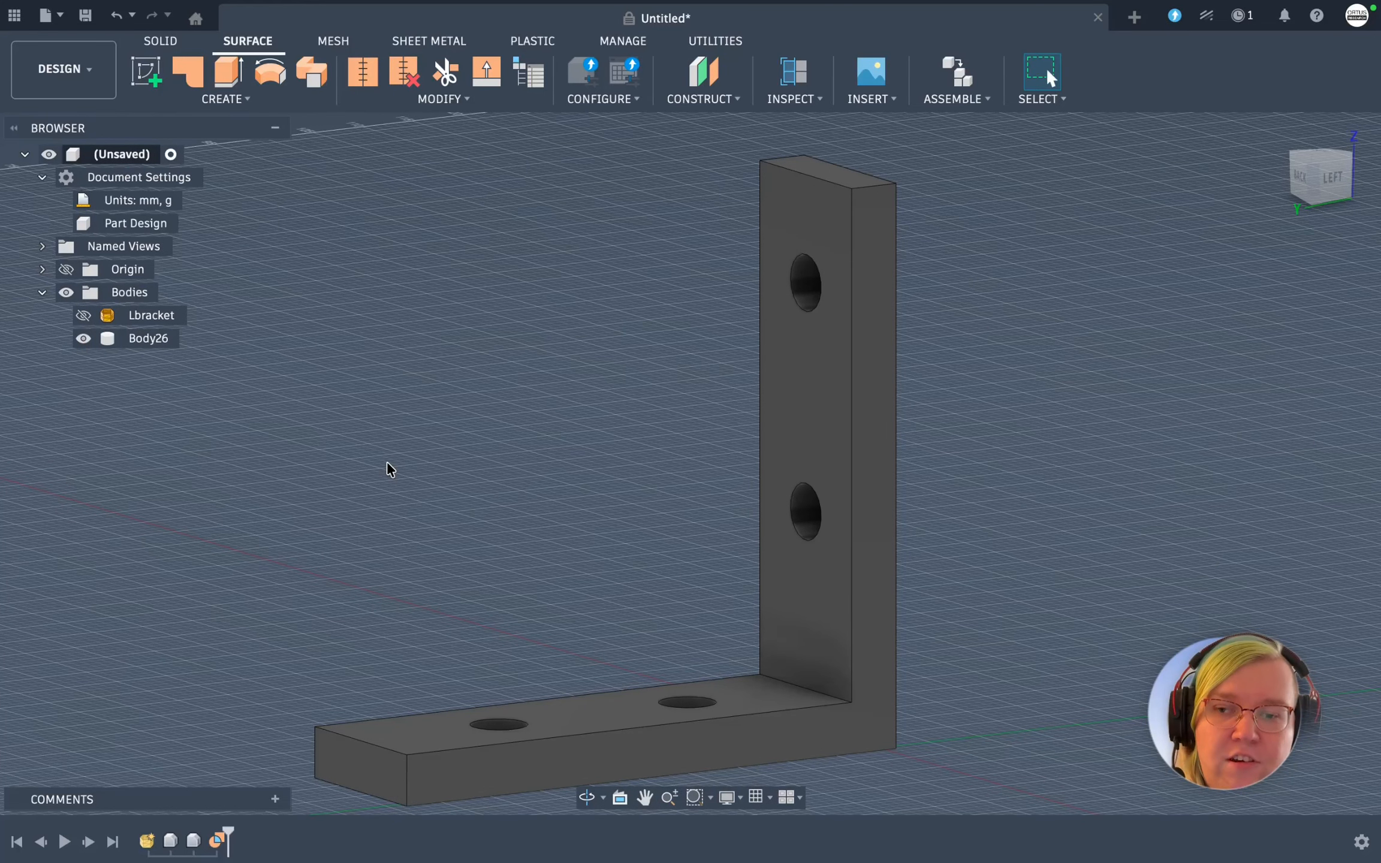
Start an Equal Distance chamfer on Body26 and select its inner, end and side faces
{"action": "scroll", "coordinate": [587, 558], "scroll_direction": "up", "scroll_amount": 8, "text": "shift"}
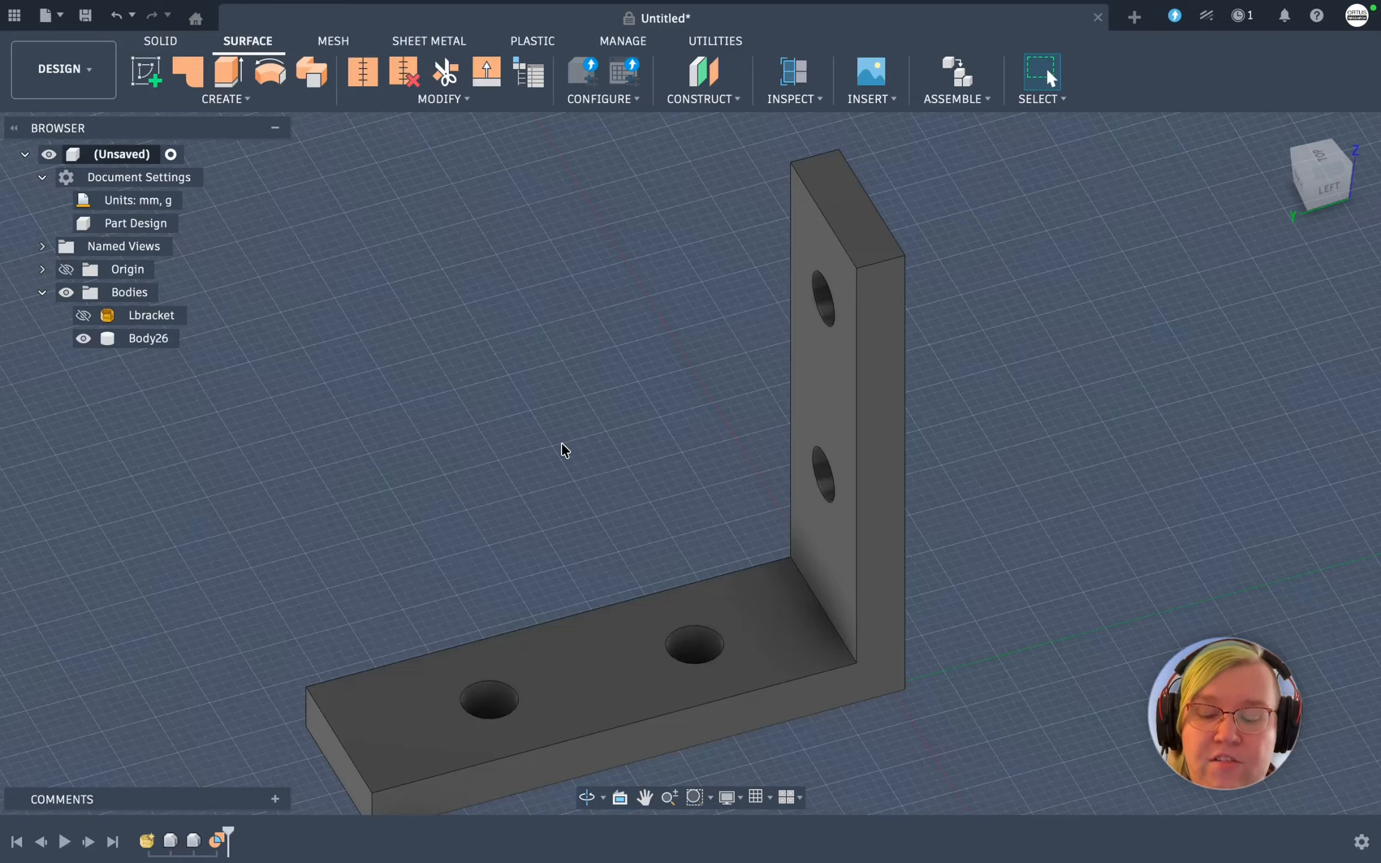
{"action": "left_click", "coordinate": [172, 40]}
{"action": "left_click", "coordinate": [355, 100]}
{"action": "left_click", "coordinate": [353, 160]}
{"action": "left_click", "coordinate": [748, 595]}
{"action": "left_click", "coordinate": [838, 565]}
{"action": "left_click", "coordinate": [858, 567]}
{"action": "left_click", "coordinate": [852, 215]}
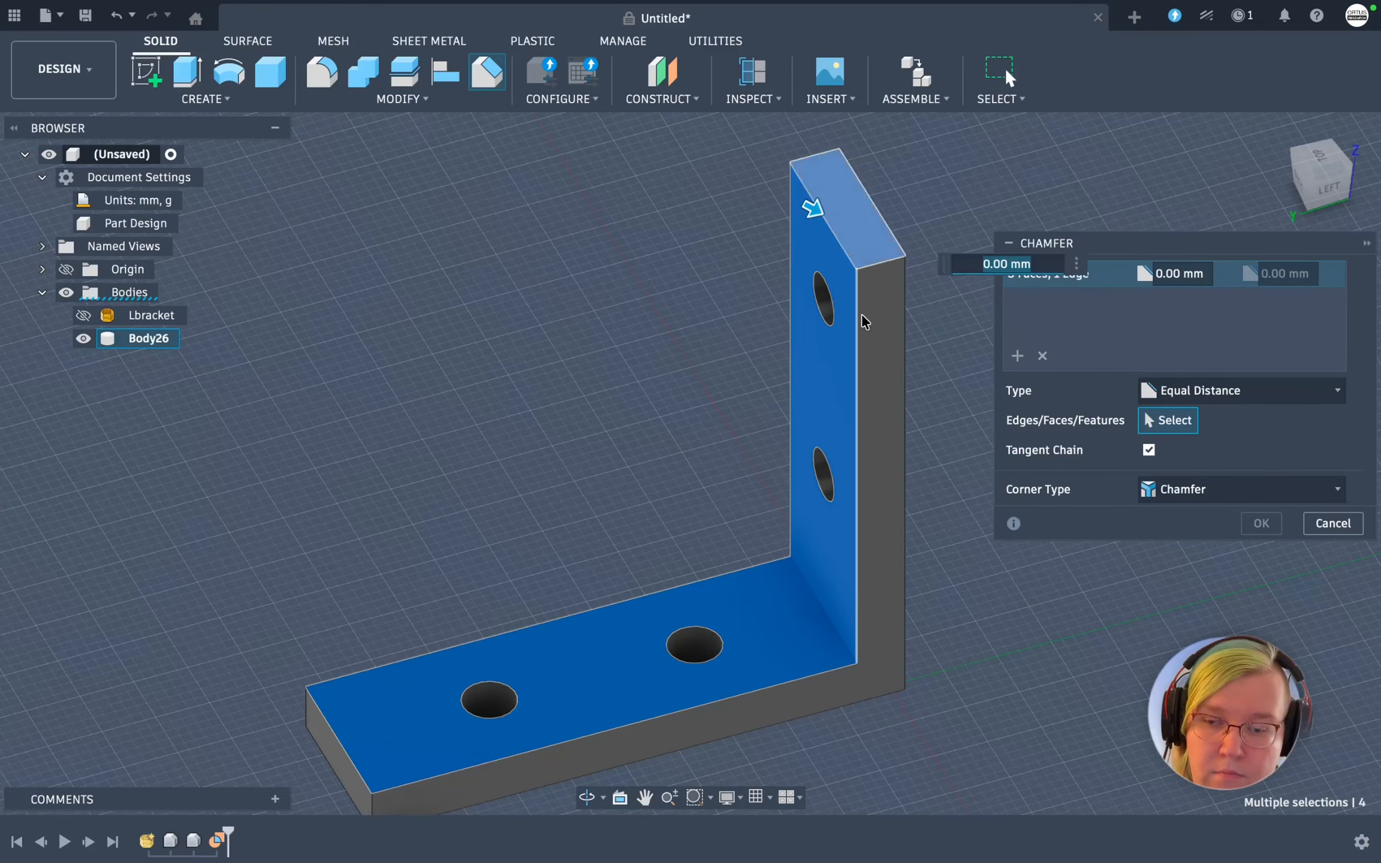
{"action": "left_click", "coordinate": [874, 336]}
{"action": "left_click", "coordinate": [330, 748]}
Set the chamfer distance to 0.7 mm, apply it and check the bracket's inner corner
{"action": "scroll", "coordinate": [487, 594], "scroll_direction": "down", "scroll_amount": 15, "text": "shift"}
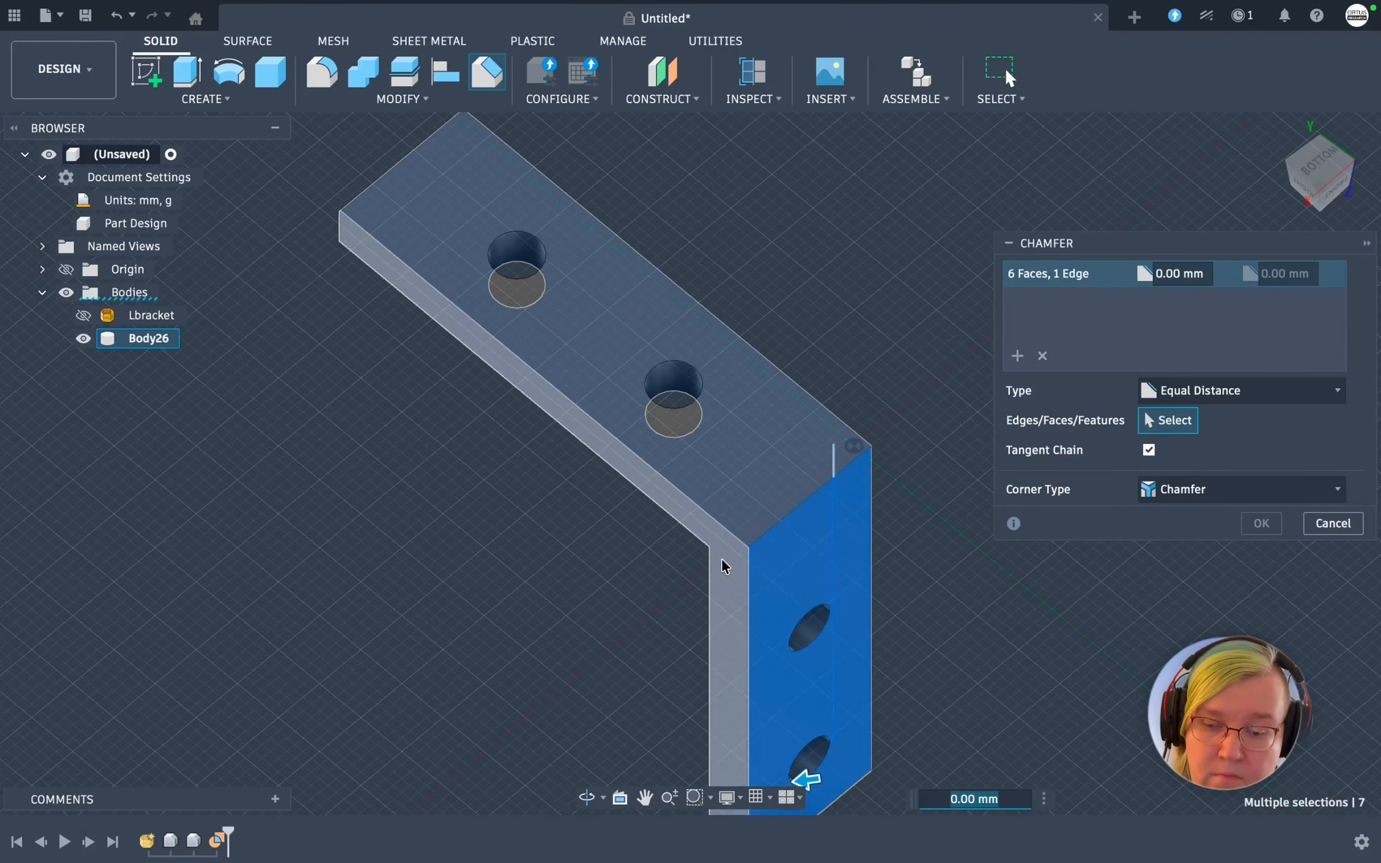
{"action": "type", "text": "0.7"}
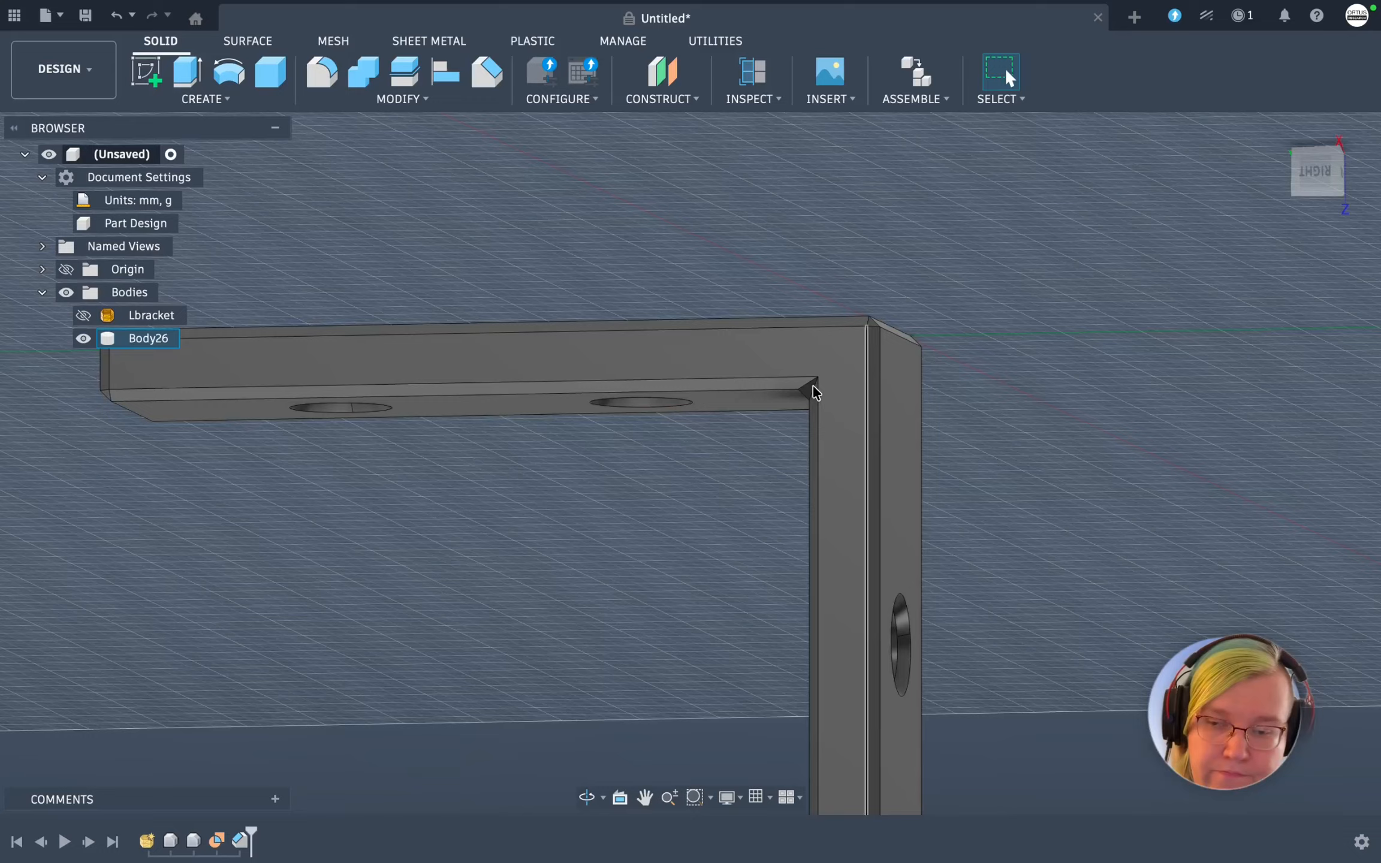
{"action": "scroll", "coordinate": [813, 388], "scroll_direction": "right", "scroll_amount": 5, "text": "shift"}
{"action": "scroll", "coordinate": [812, 388], "scroll_direction": "down", "scroll_amount": 8}
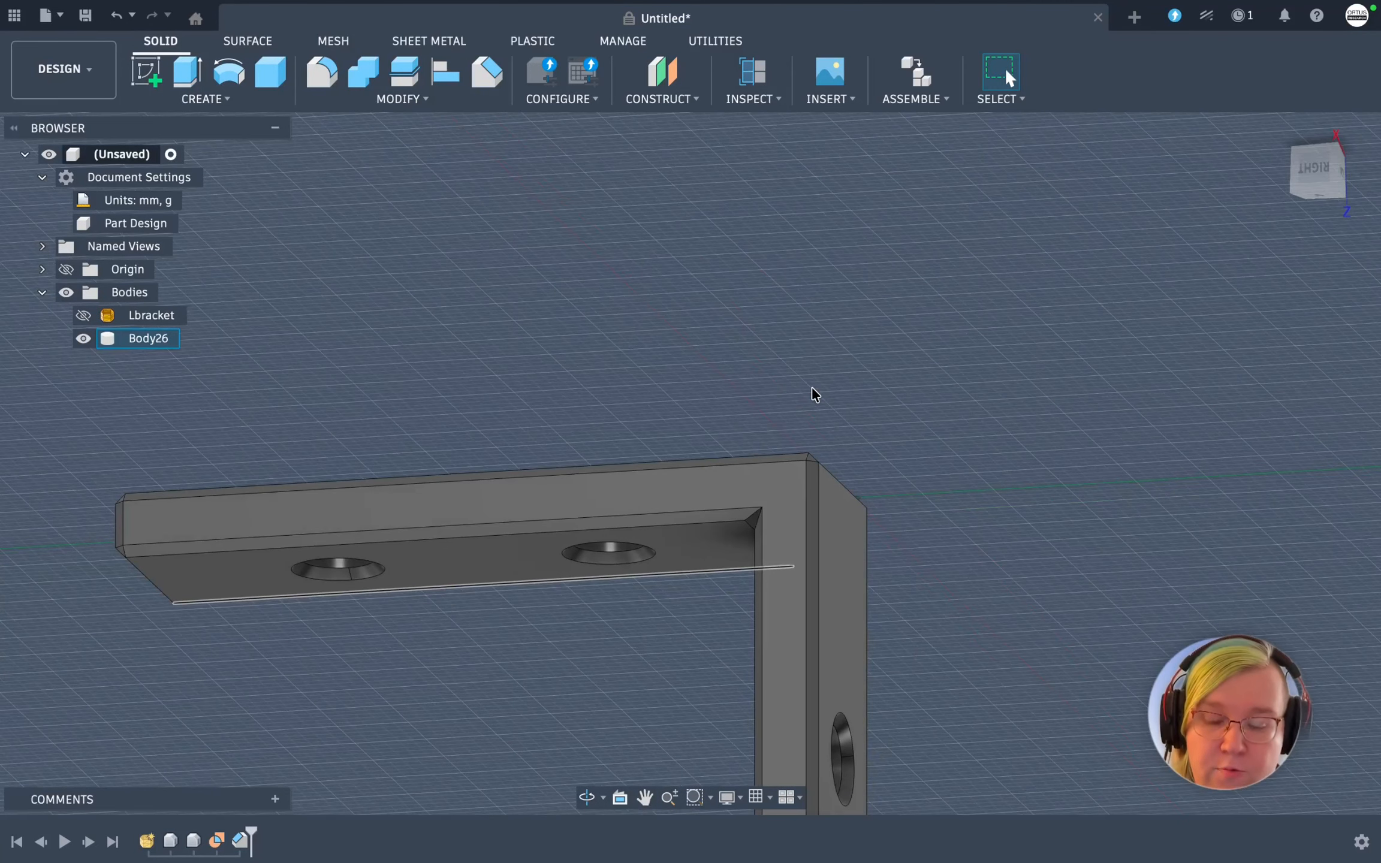
{"action": "left_click", "coordinate": [817, 379]}
{"action": "scroll", "coordinate": [817, 379], "scroll_direction": "down", "scroll_amount": 2}
{"action": "scroll", "coordinate": [817, 379], "scroll_direction": "down", "scroll_amount": 1}
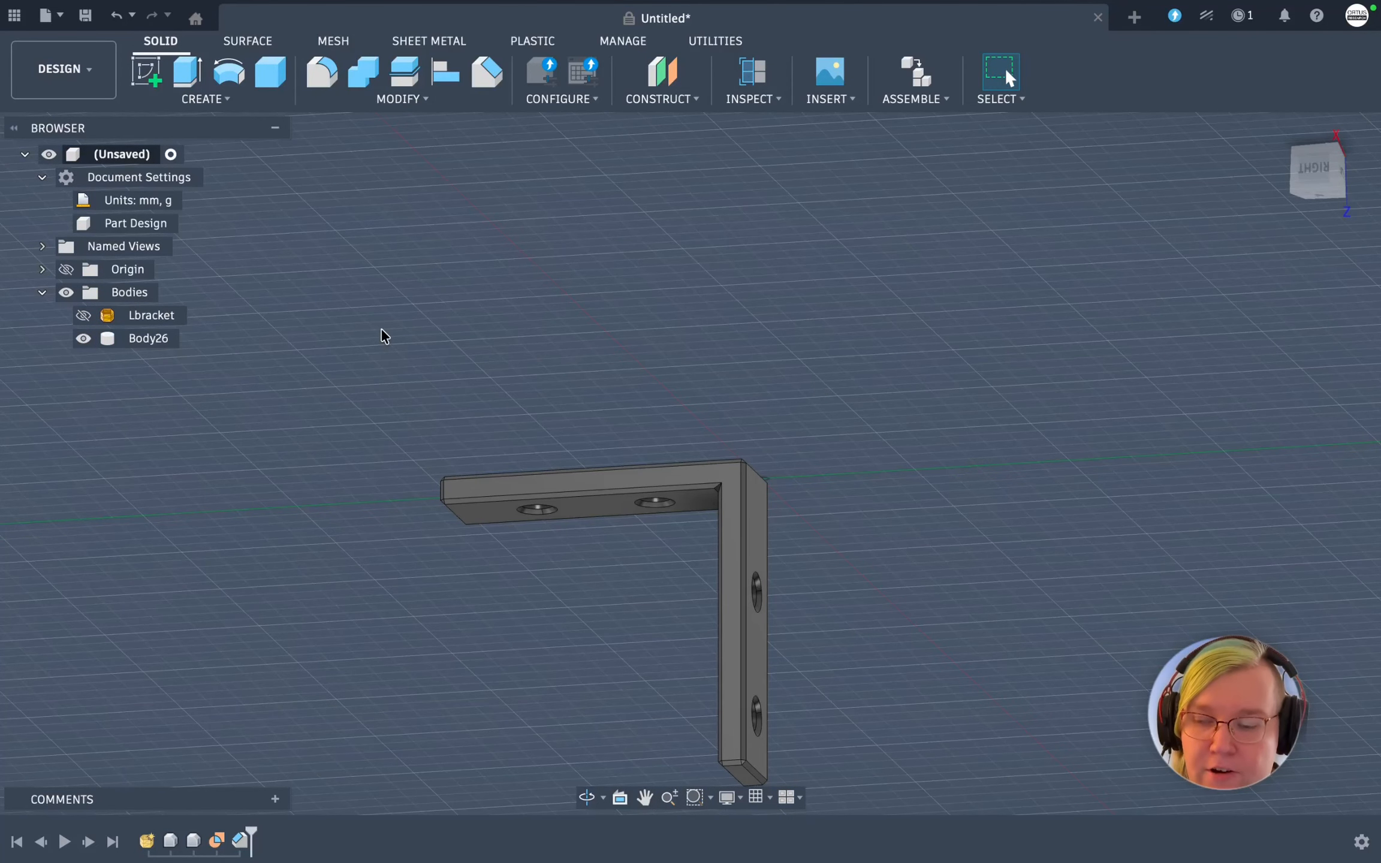
Hide Body26, show the Lbracket mesh and examine the countersink of the horizontal leg's hole nearest the corner
{"action": "left_click", "coordinate": [84, 338]}
{"action": "left_click", "coordinate": [83, 315]}
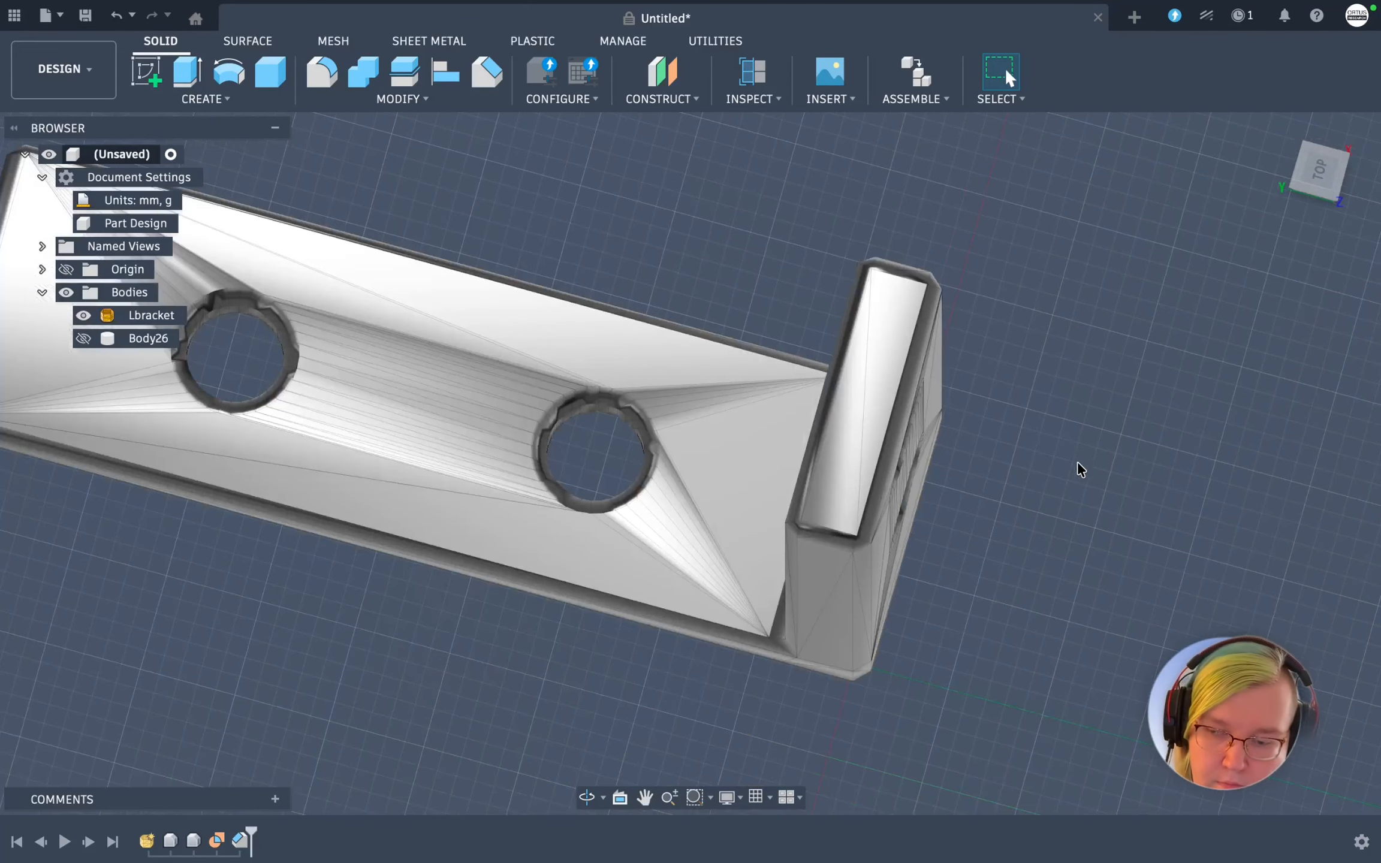
{"action": "scroll", "coordinate": [620, 521], "scroll_direction": "up", "scroll_amount": 8}
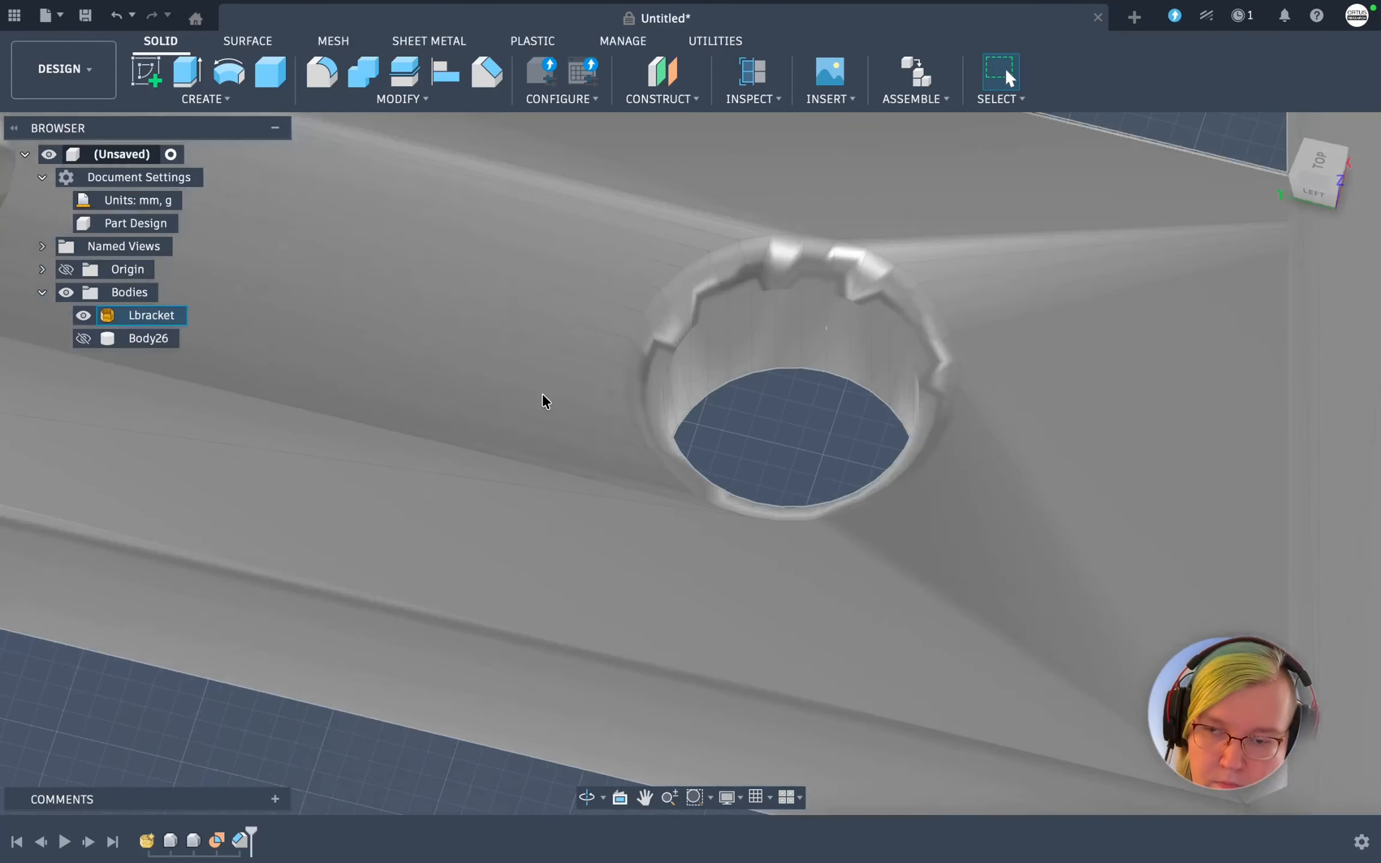
{"action": "scroll", "coordinate": [543, 396], "scroll_direction": "up", "scroll_amount": 1}
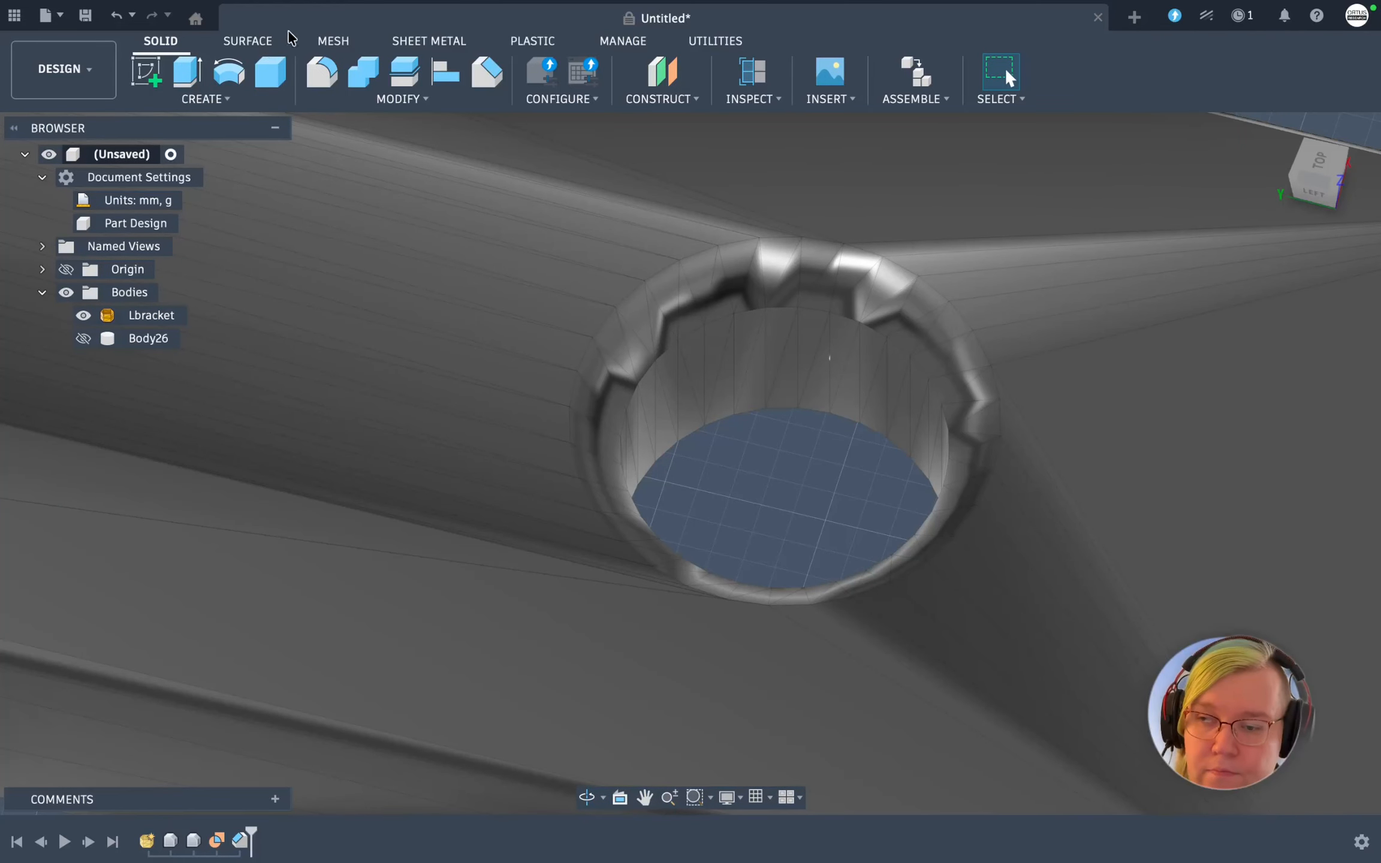
Fit an Auto surface to vertices around that hole's countersink to create a cone body
{"action": "left_click", "coordinate": [333, 41]}
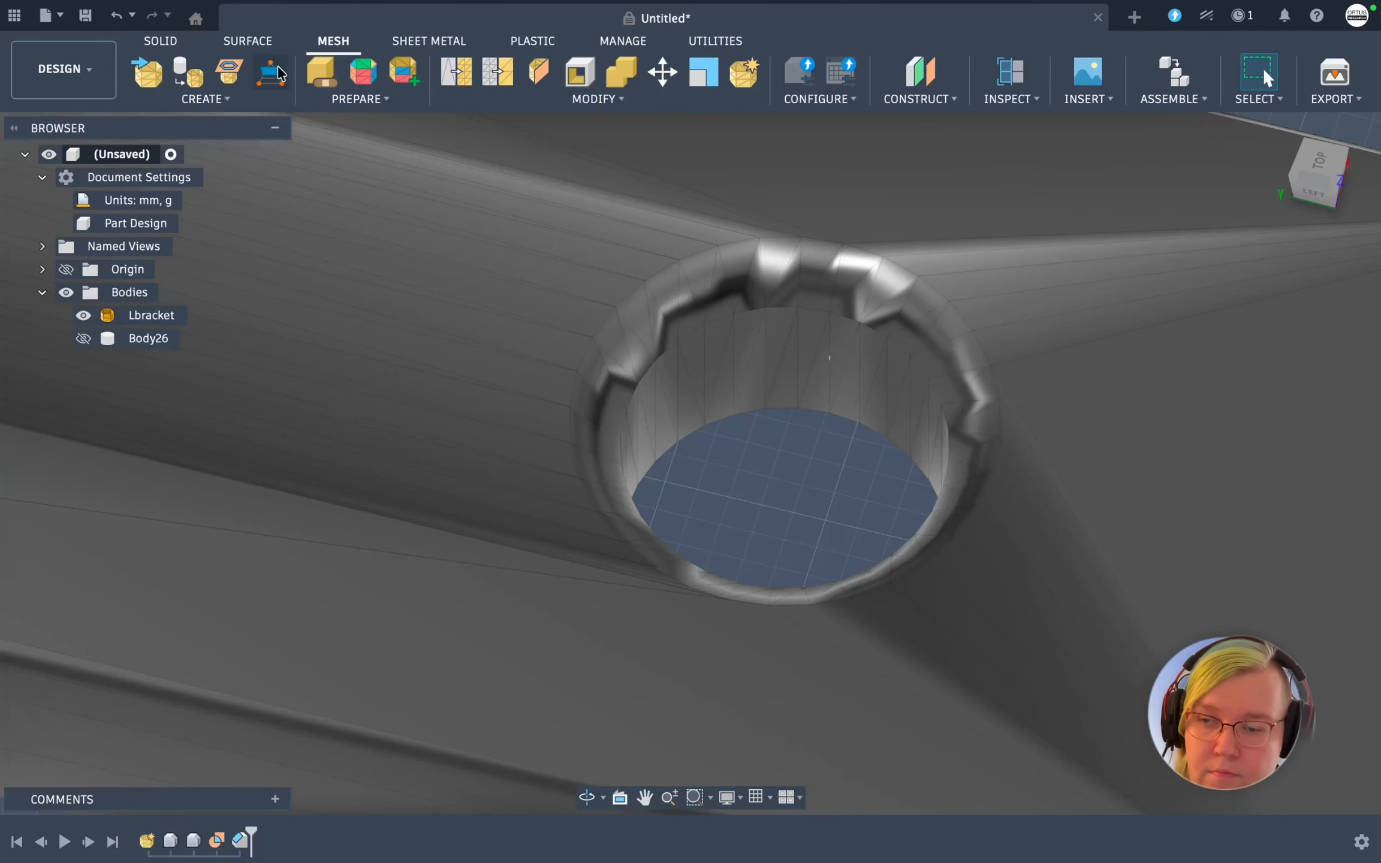
{"action": "left_click", "coordinate": [271, 72]}
{"action": "left_click", "coordinate": [716, 248]}
{"action": "left_click", "coordinate": [706, 326]}
{"action": "left_click", "coordinate": [641, 298]}
{"action": "scroll", "coordinate": [805, 305], "scroll_direction": "up", "scroll_amount": 5}
{"action": "scroll", "coordinate": [805, 305], "scroll_direction": "right", "scroll_amount": 5}
{"action": "left_click", "coordinate": [780, 301]}
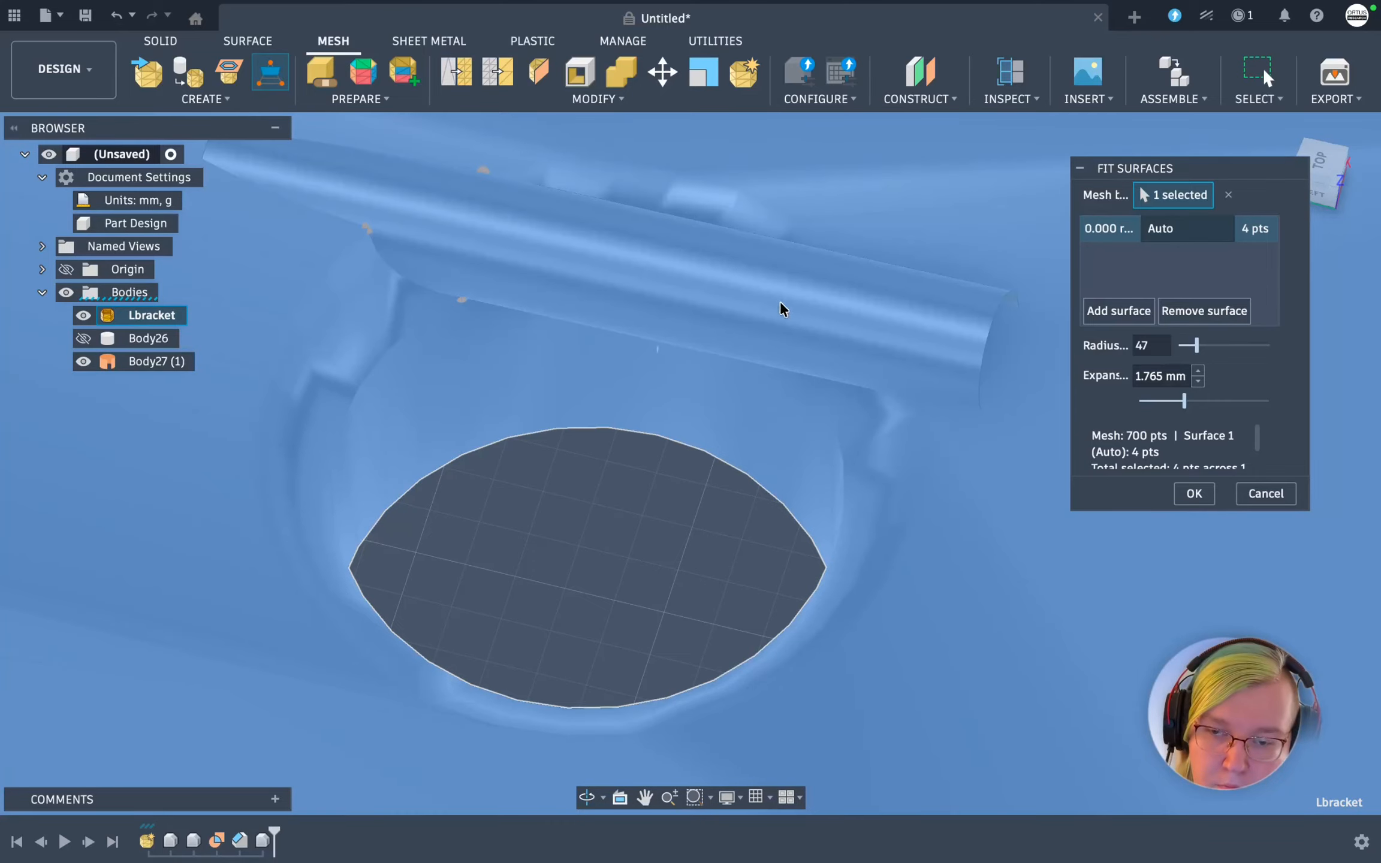
{"action": "left_click", "coordinate": [845, 360]}
{"action": "left_click", "coordinate": [884, 449]}
{"action": "scroll", "coordinate": [911, 448], "scroll_direction": "down", "scroll_amount": 10, "text": "shift"}
{"action": "left_click", "coordinate": [1196, 494]}
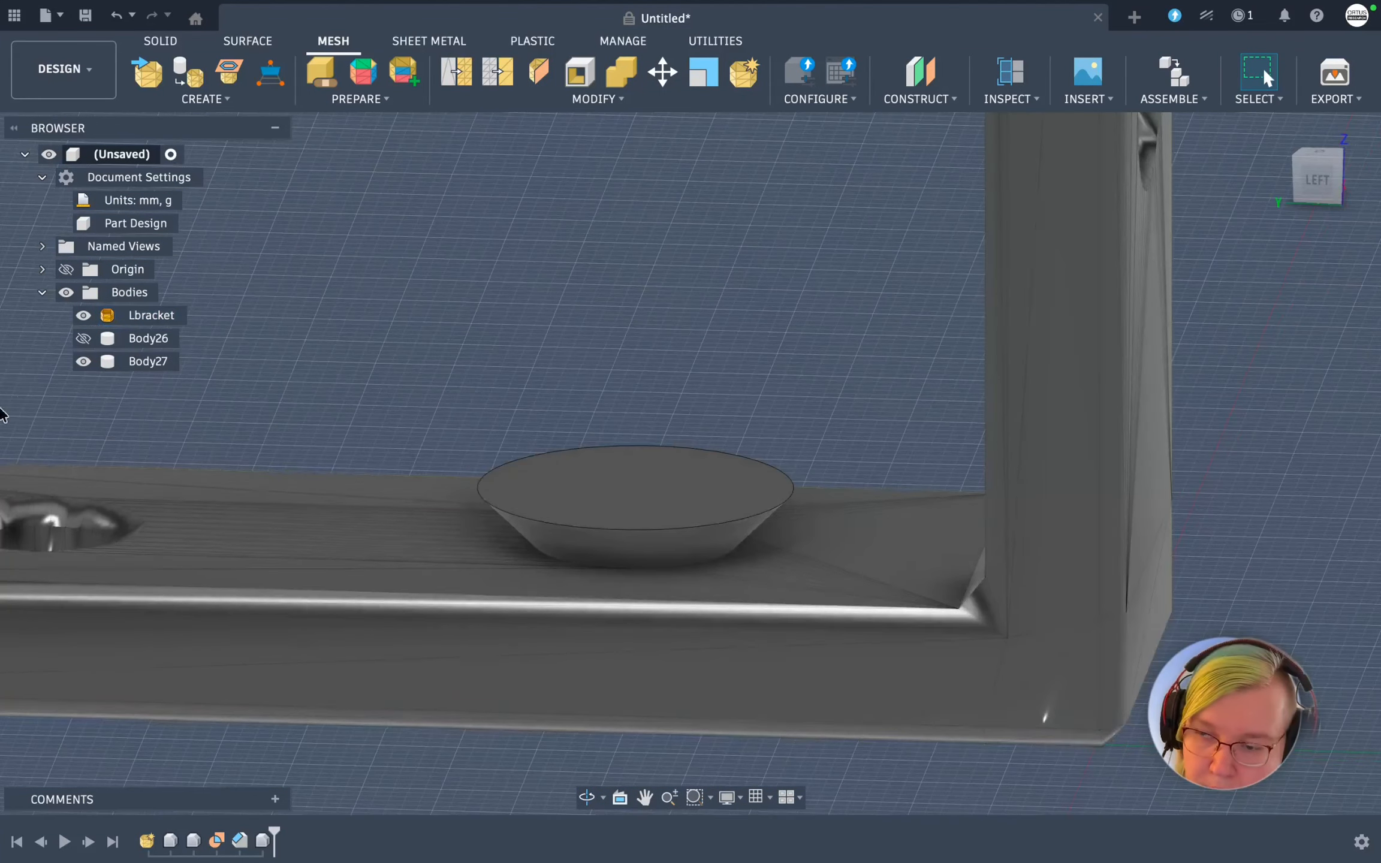
Inspect the fitted cone on its own, hide Body27 and show the Lbracket mesh again
{"action": "left_click", "coordinate": [81, 317]}
{"action": "scroll", "coordinate": [393, 418], "scroll_direction": "down", "scroll_amount": 10, "text": "shift"}
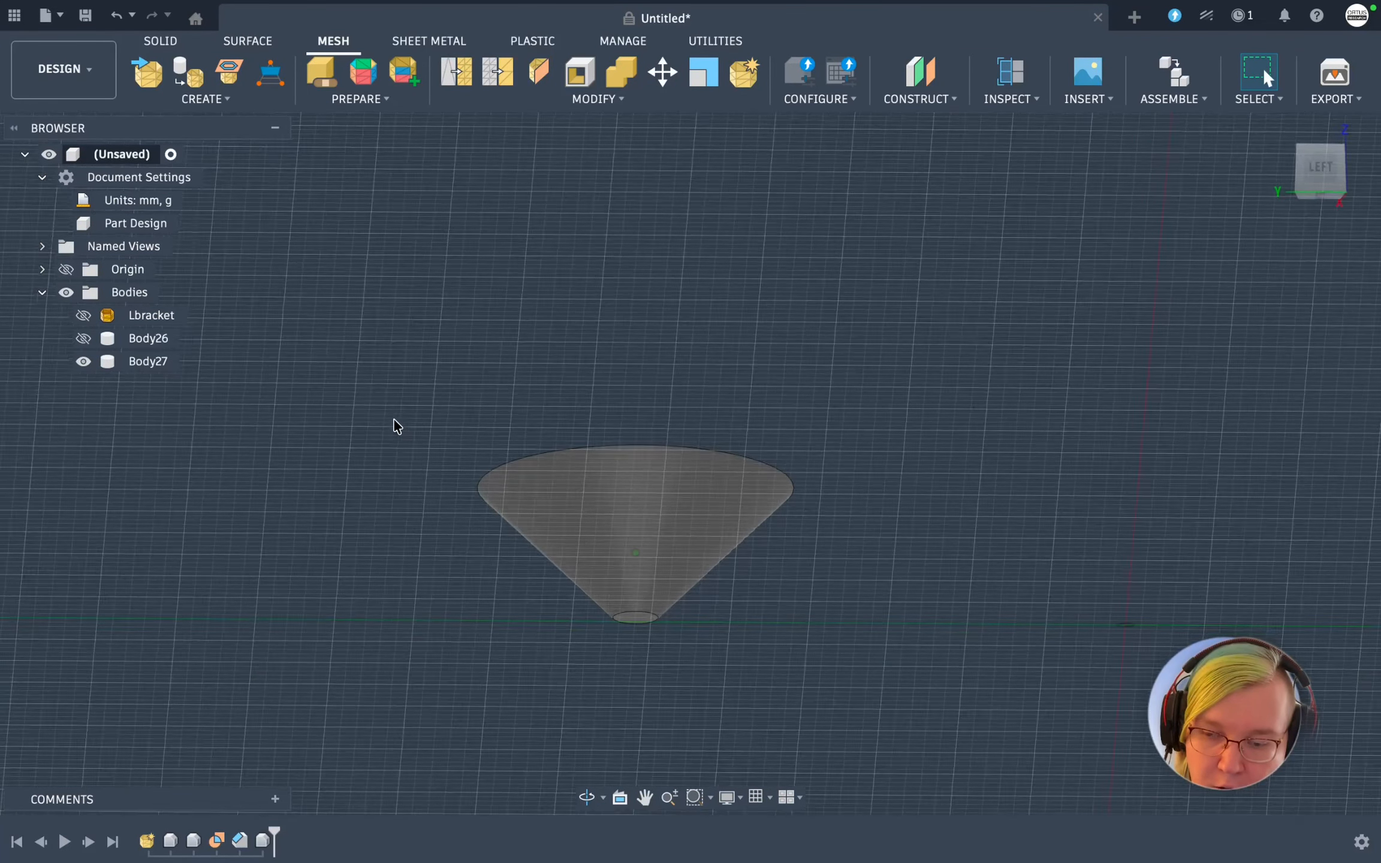
{"action": "scroll", "coordinate": [393, 418], "scroll_direction": "up", "scroll_amount": 10, "text": "shift"}
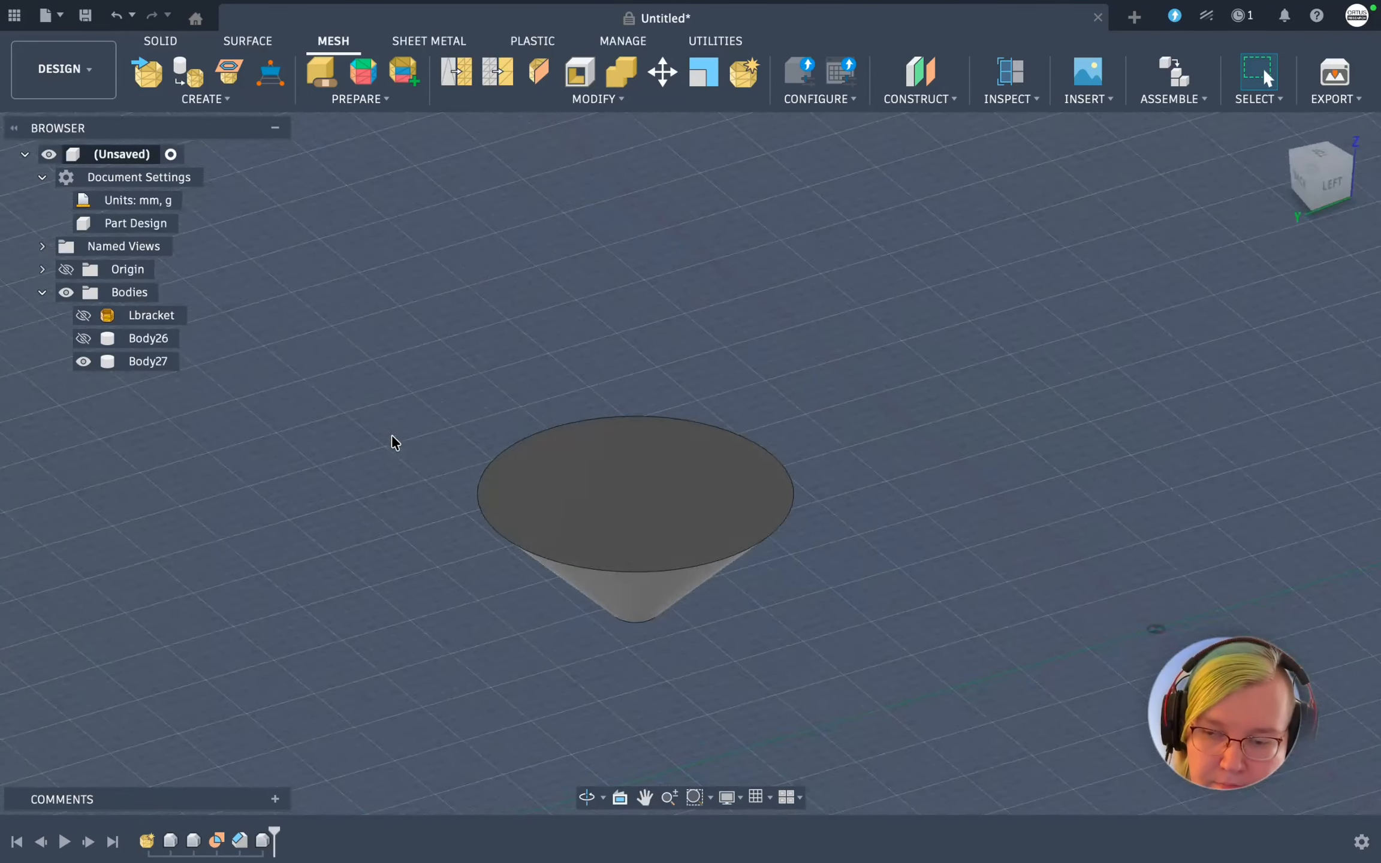
{"action": "scroll", "coordinate": [392, 434], "scroll_direction": "down", "scroll_amount": 5, "text": "shift"}
{"action": "left_click", "coordinate": [83, 362]}
{"action": "left_click", "coordinate": [84, 316]}
{"action": "scroll", "coordinate": [185, 374], "scroll_direction": "down", "scroll_amount": 10}
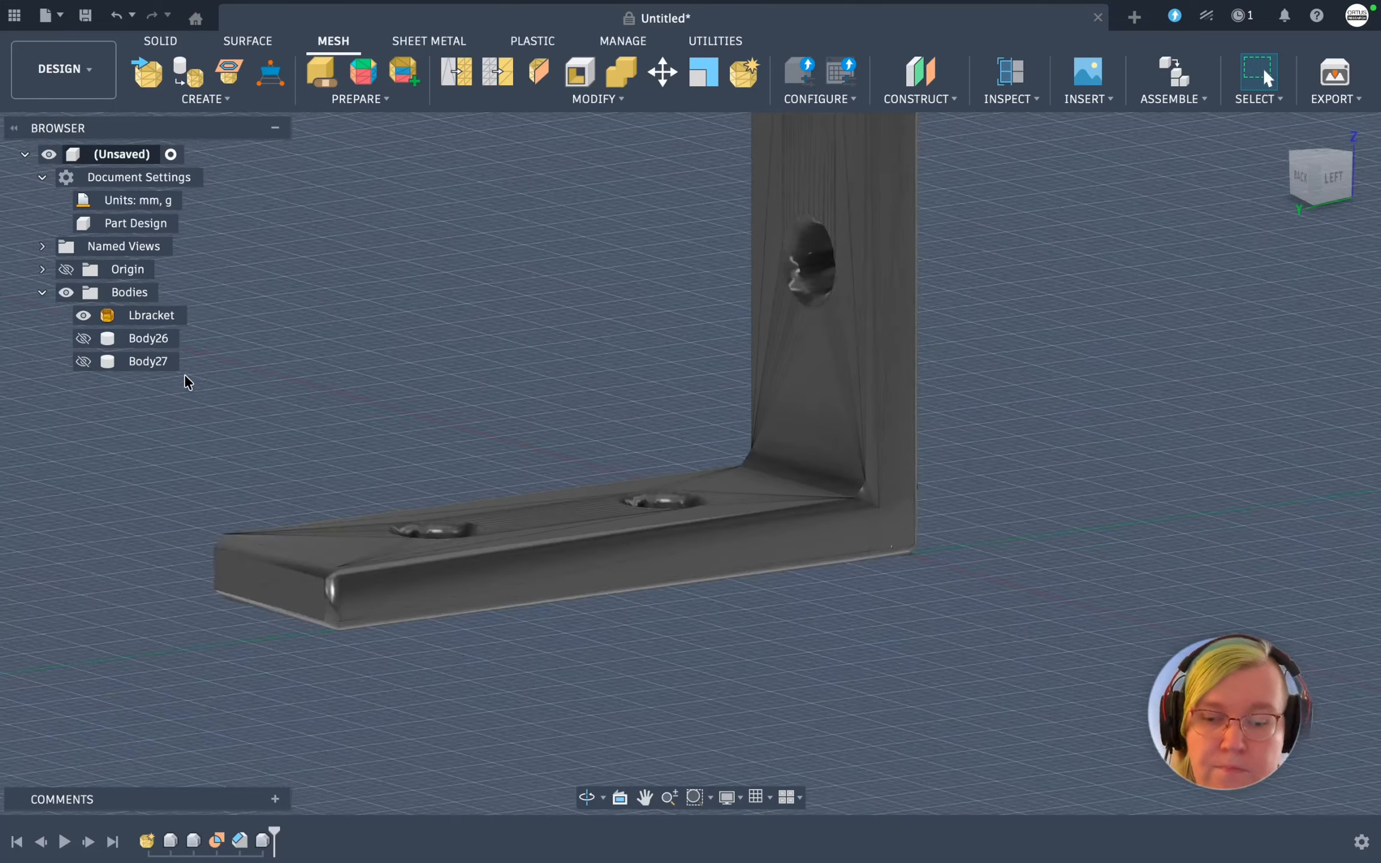